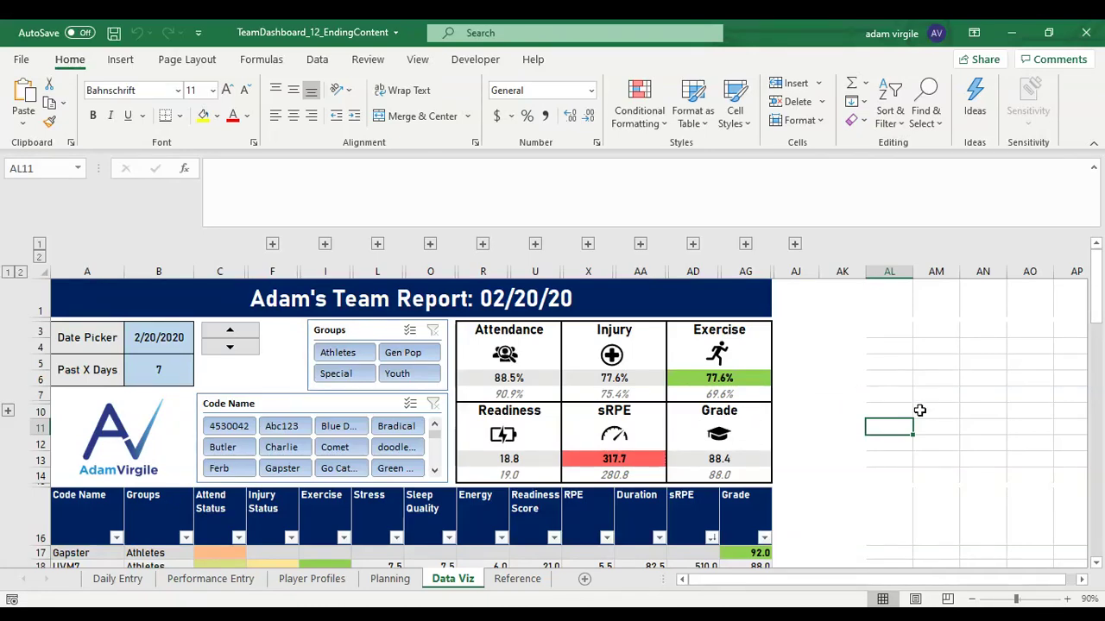
Step: Review the Data Viz dashboard and the CodeName, Cohort of Interest and Grad Class columns on the Player Profiles sheet
scroll(919, 411, "down", 3)
scroll(918, 409, "up", 3)
left_click(312, 579)
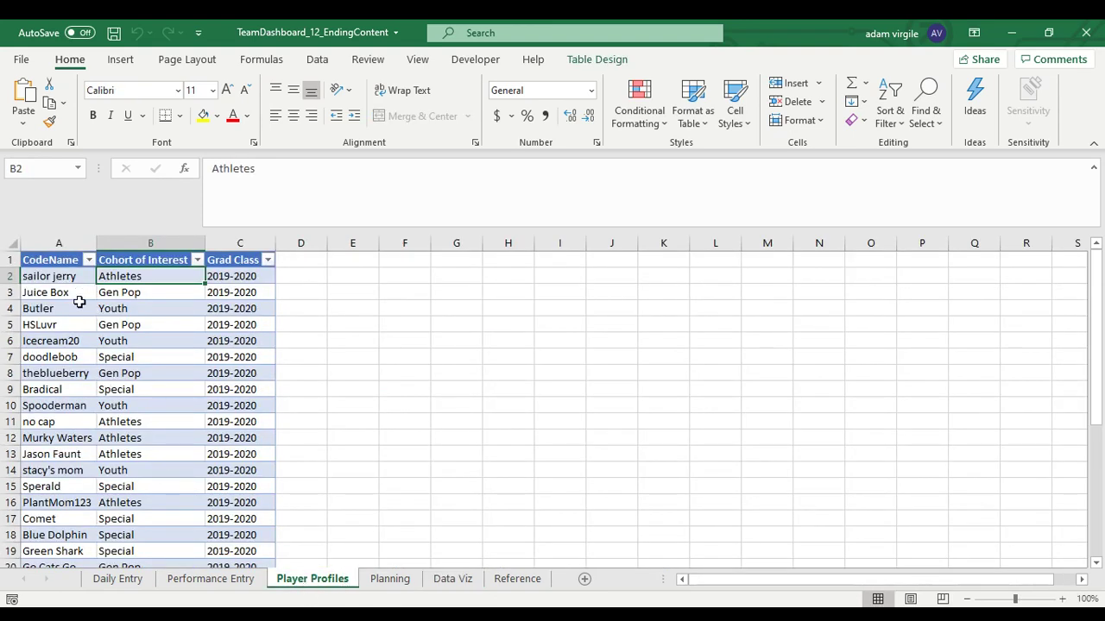
scroll(86, 315, "down", 2)
scroll(89, 321, "down", 3)
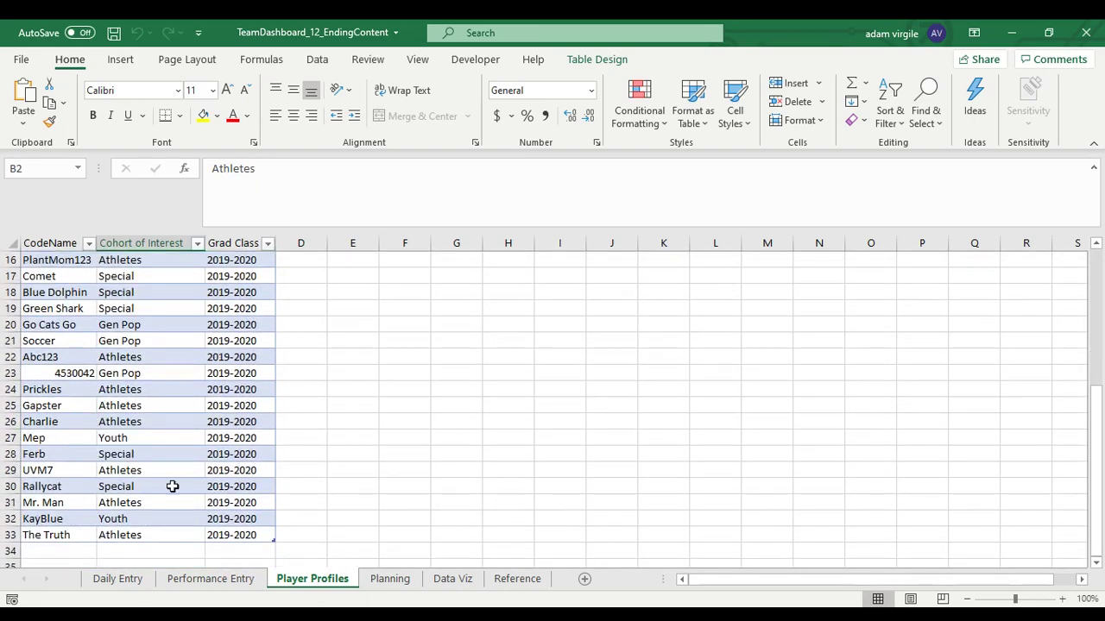
scroll(159, 462, "up", 5)
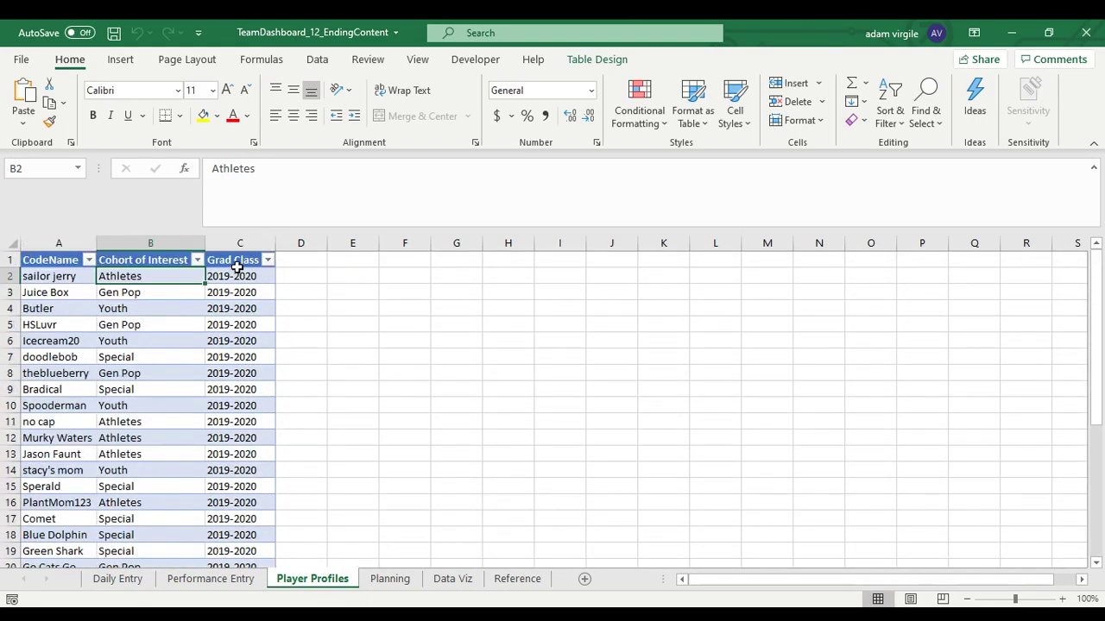
scroll(231, 319, "down", 3)
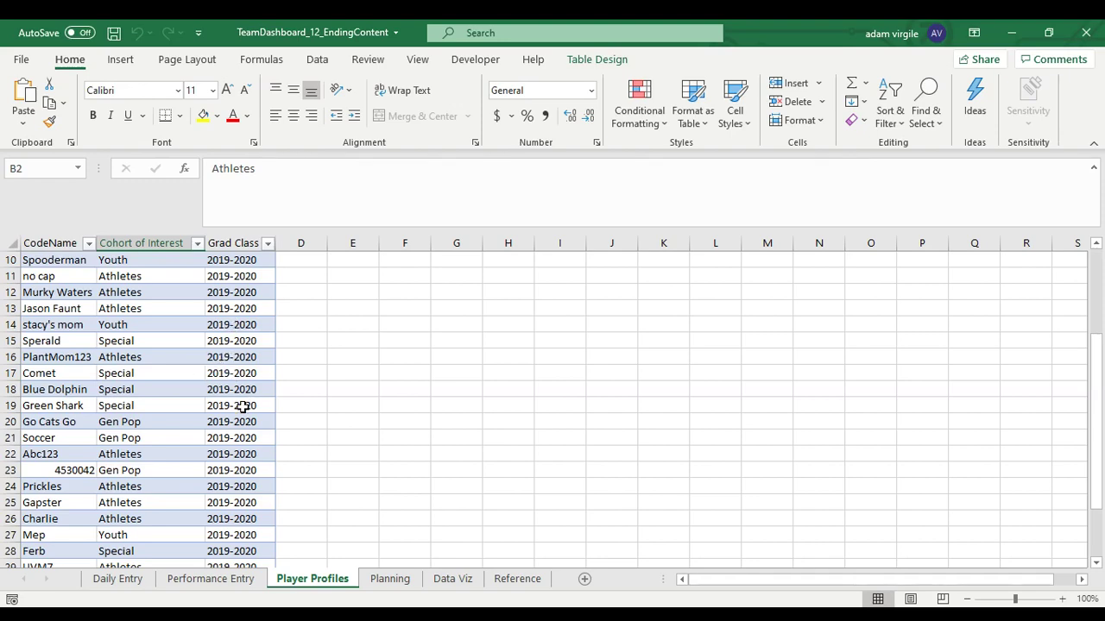
scroll(172, 474, "up", 2)
scroll(167, 470, "up", 1)
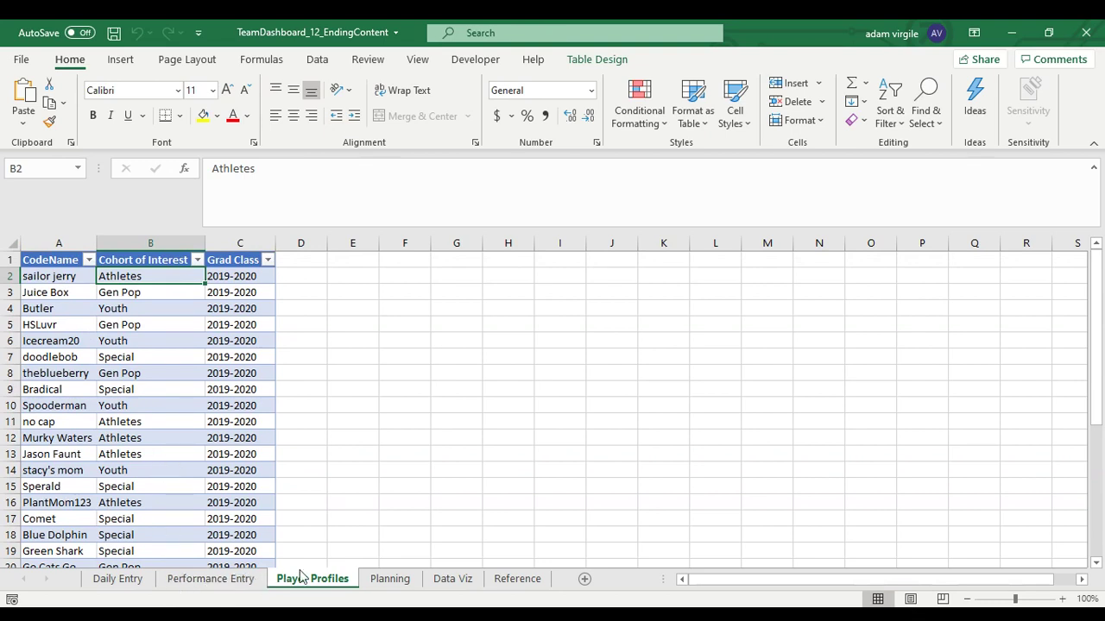
left_click(453, 580)
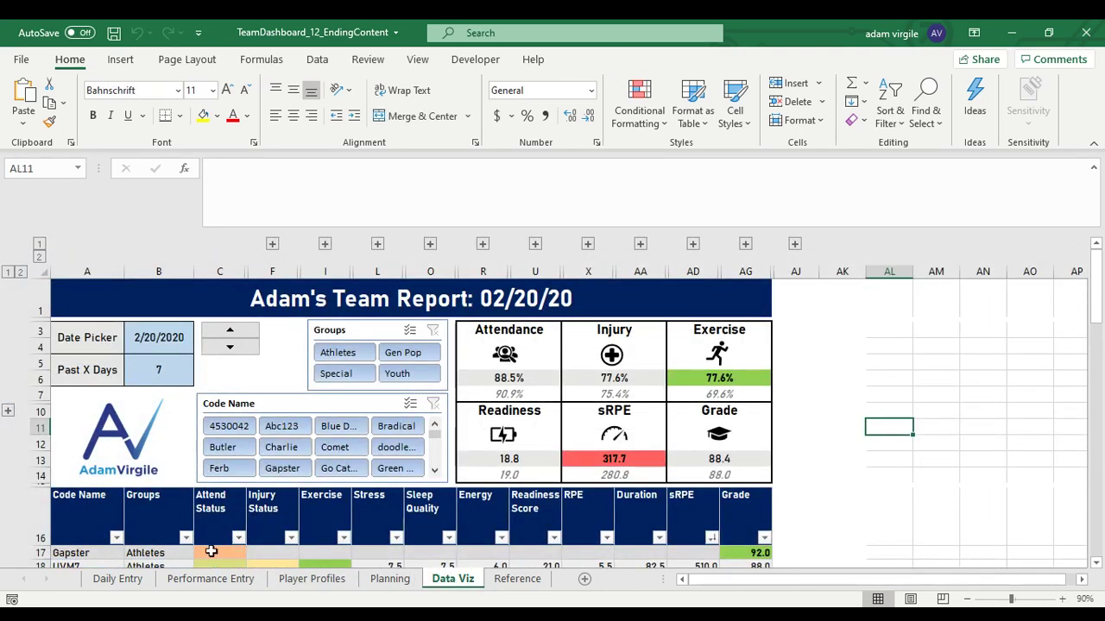
Step: Insert two blank table rows above the Blue Dolphin row (row 18) on the Player Profiles sheet
left_click(209, 580)
left_click(294, 580)
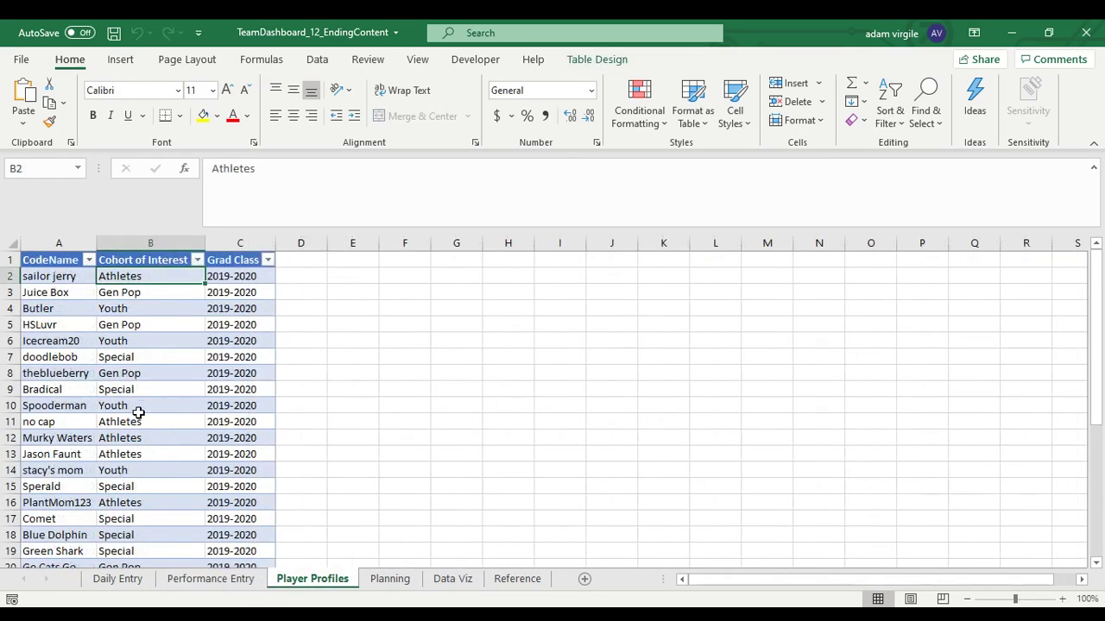
scroll(224, 426, "down", 2)
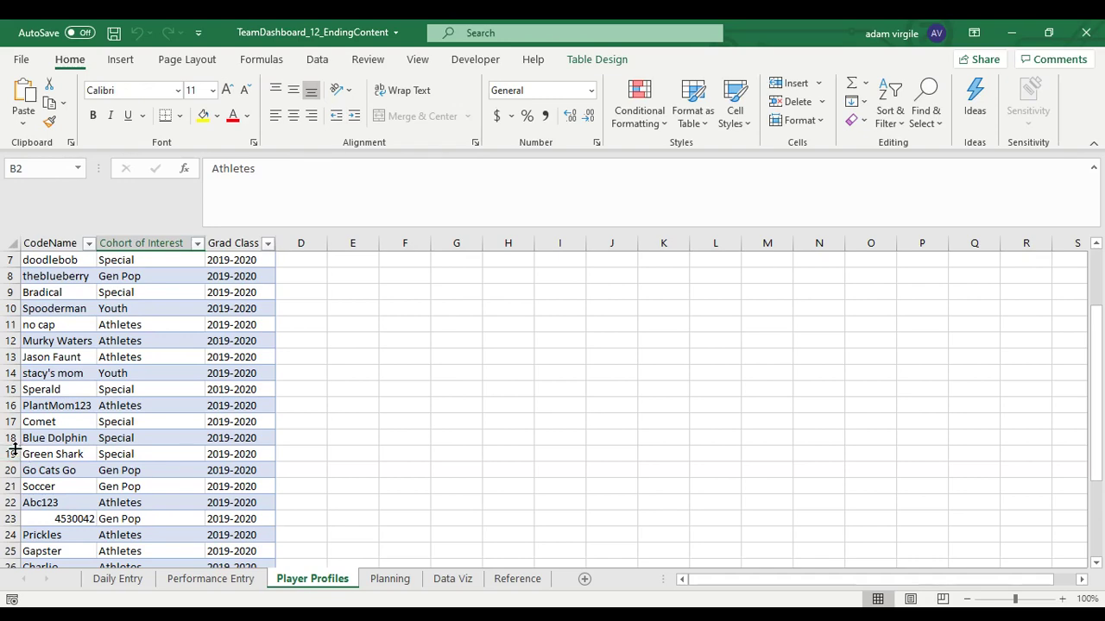
left_click(11, 454)
left_click(10, 438, "shift")
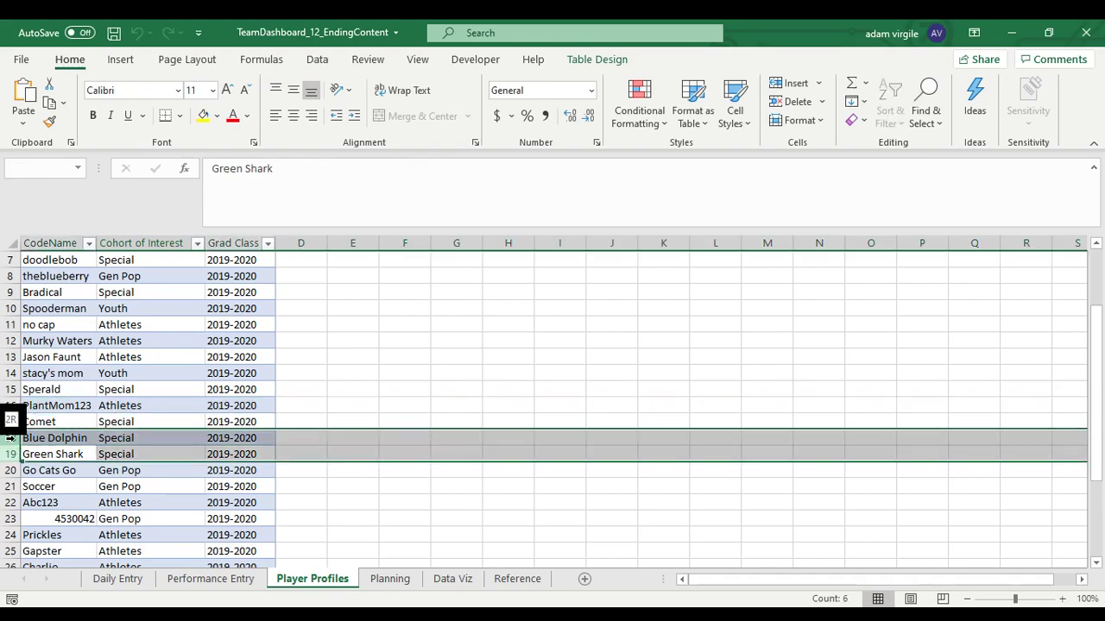
right_click(11, 438)
left_click(39, 286)
Step: Enter the names of two new players in the CodeName cells A18 and A19
left_click(69, 442)
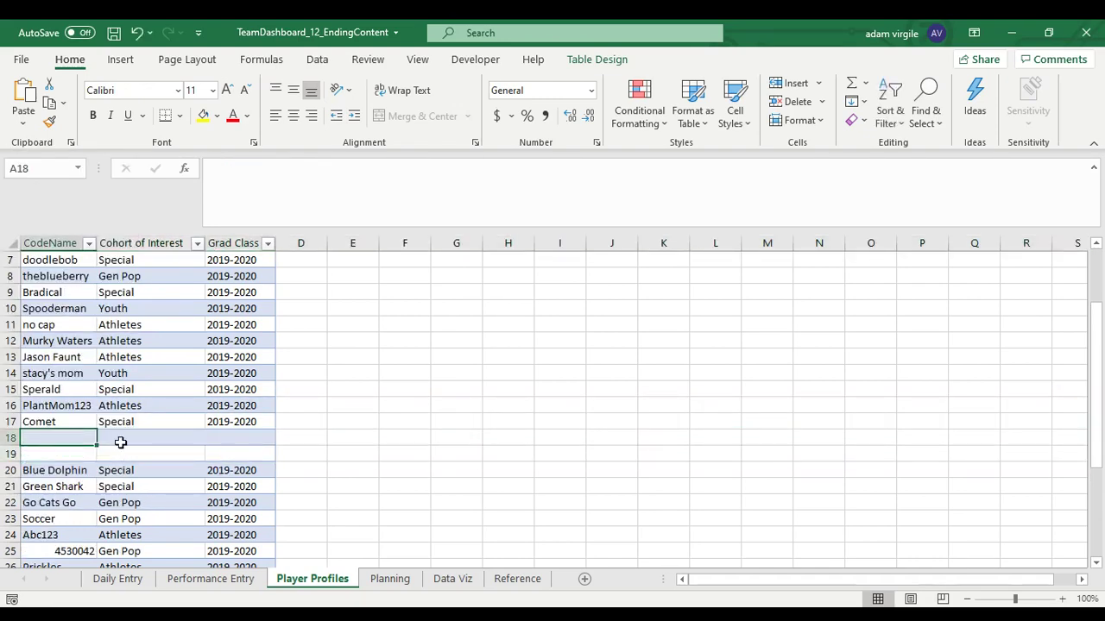
type("Joe Sch")
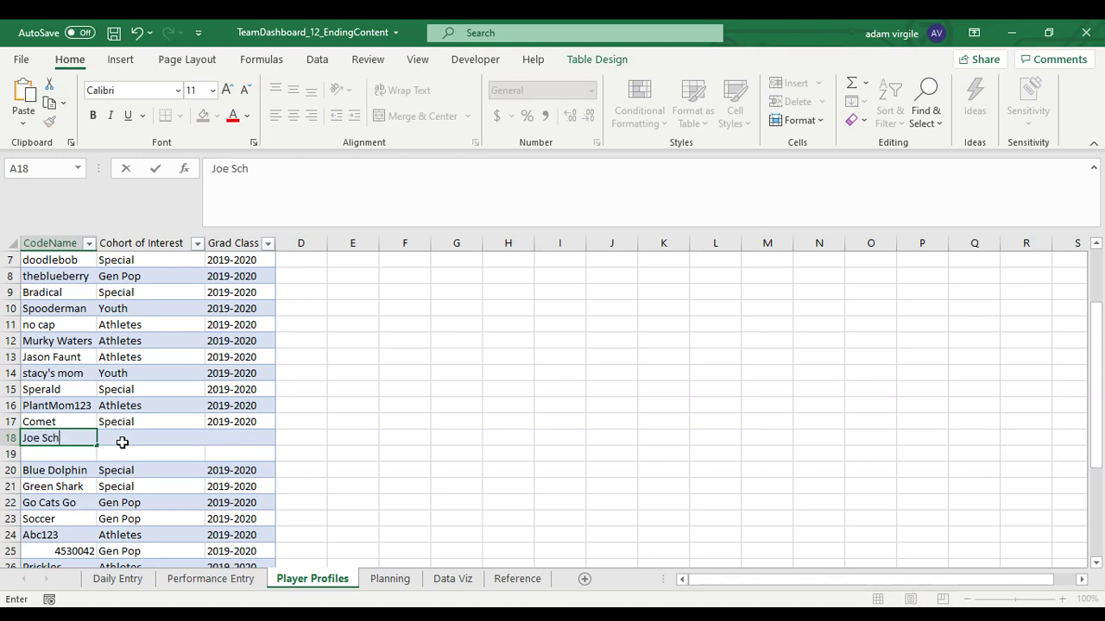
type("mo")
key("Return")
type("Jane Janson")
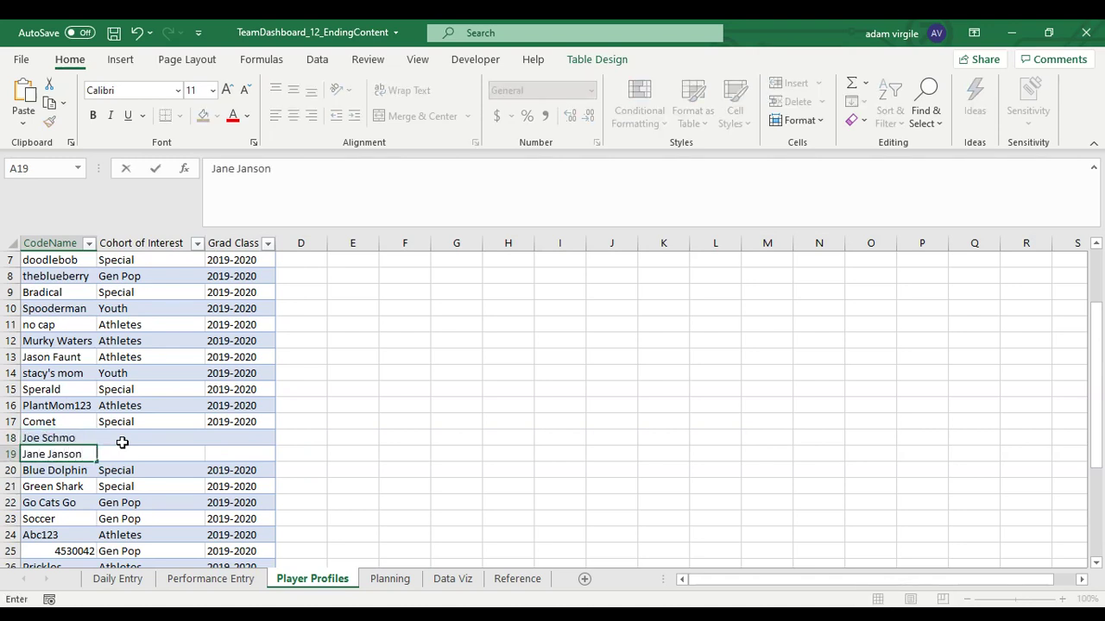
Step: Set the Cohort of Interest to Older for the new player in row 18 and Football for the one in row 19
left_click(124, 446)
left_click(123, 440)
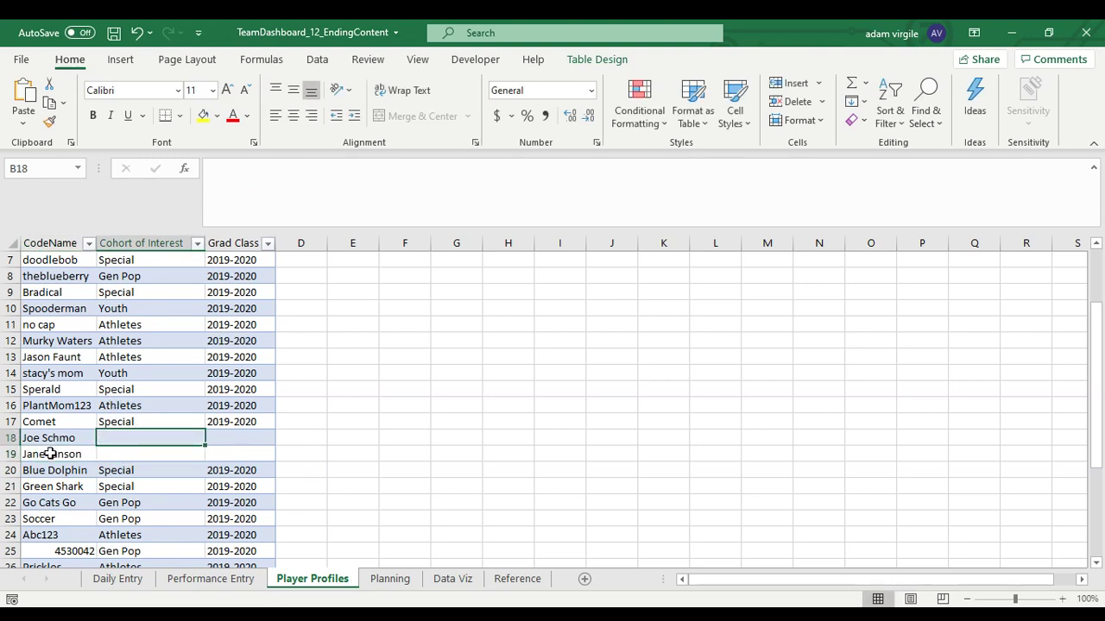
type("Older")
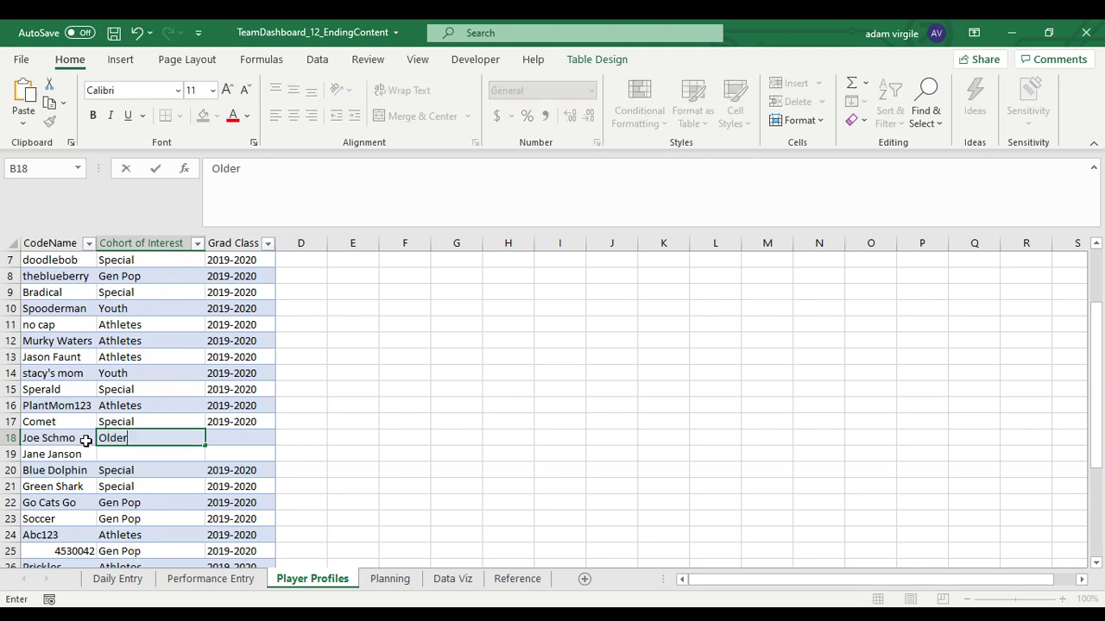
key("Return")
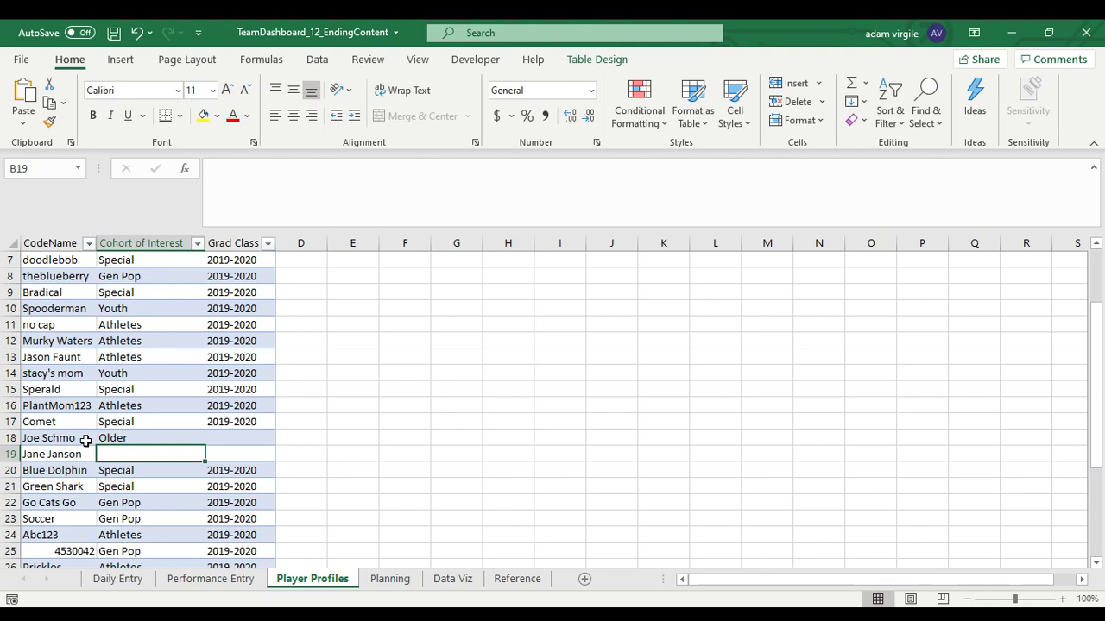
type("Footbal")
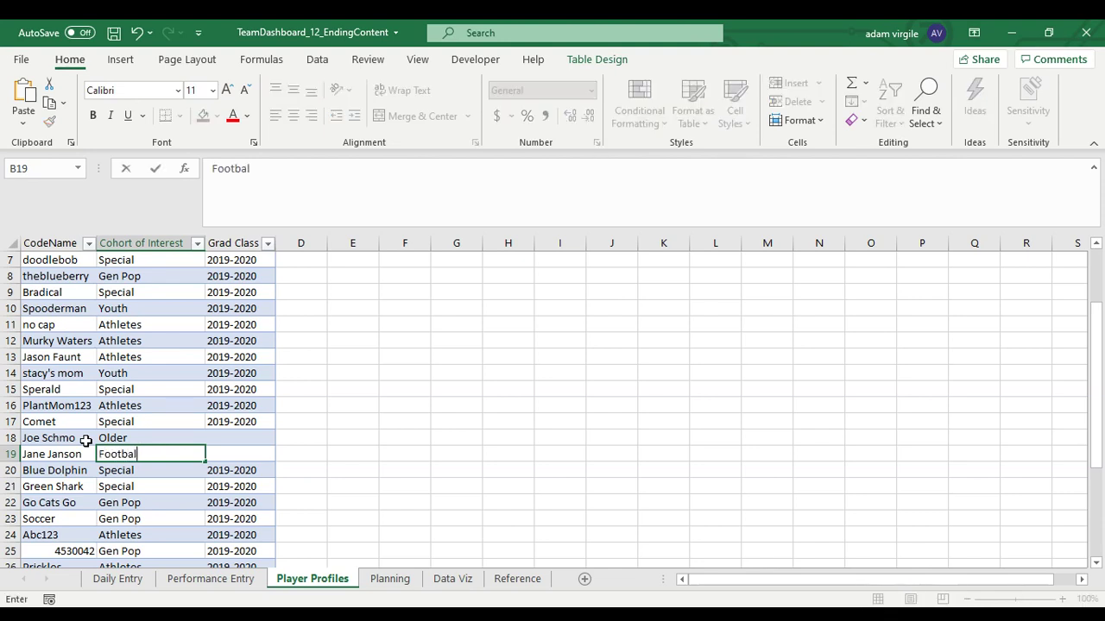
type("l")
key("Return")
key("Up")
key("Up")
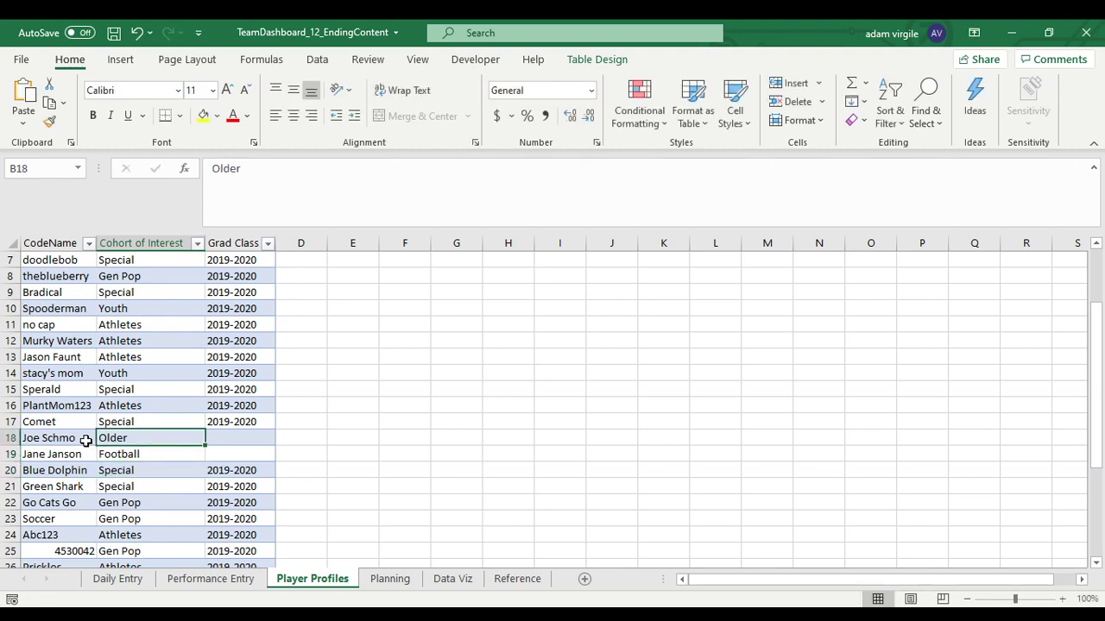
Step: Copy the Grad Class value 2019-2020 from C17 into C18:C19 for the two new players
left_click(222, 422)
key("ctrl+c")
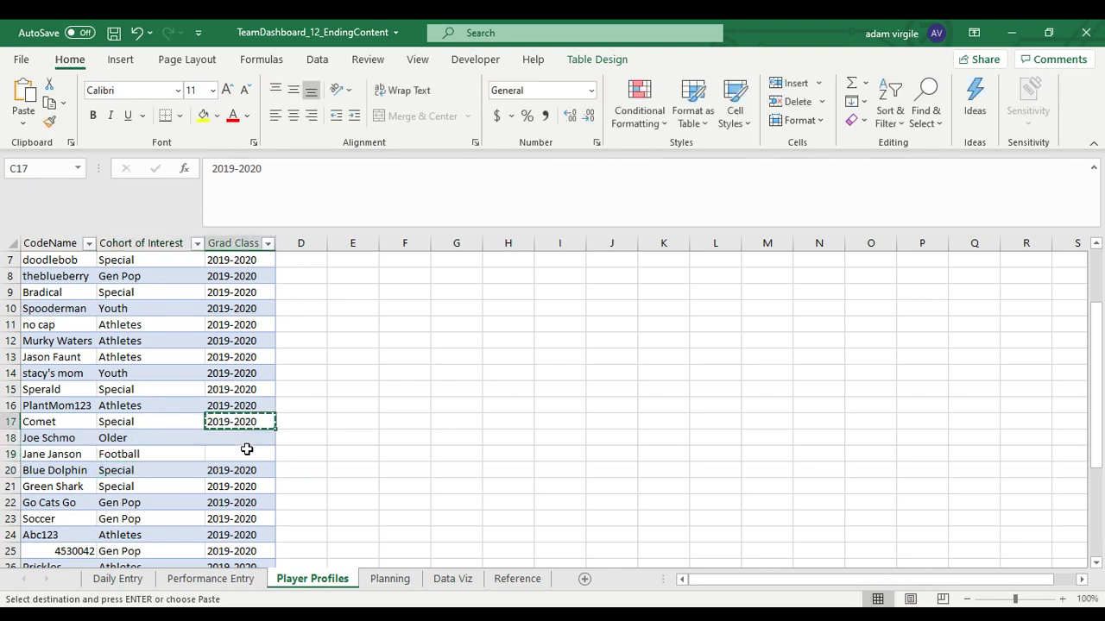
left_click(239, 445)
left_click_drag(239, 445, 259, 454)
key("ctrl+v")
key("Escape")
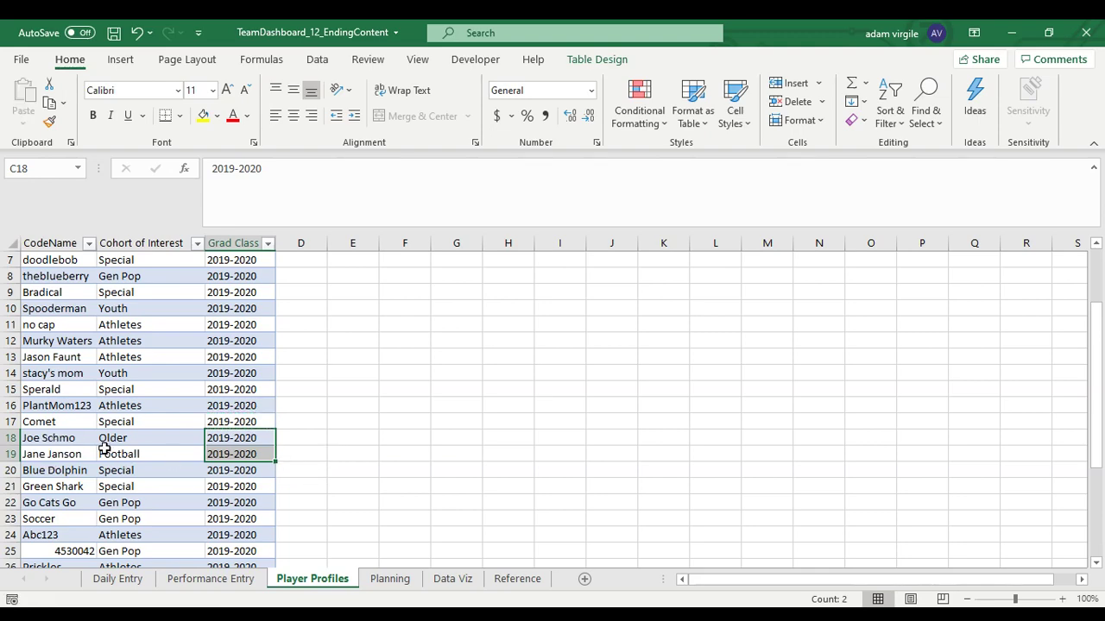
Step: Insert two blank rows above row 4, the KayBlue row, on the Daily Entry sheet
left_click(207, 580)
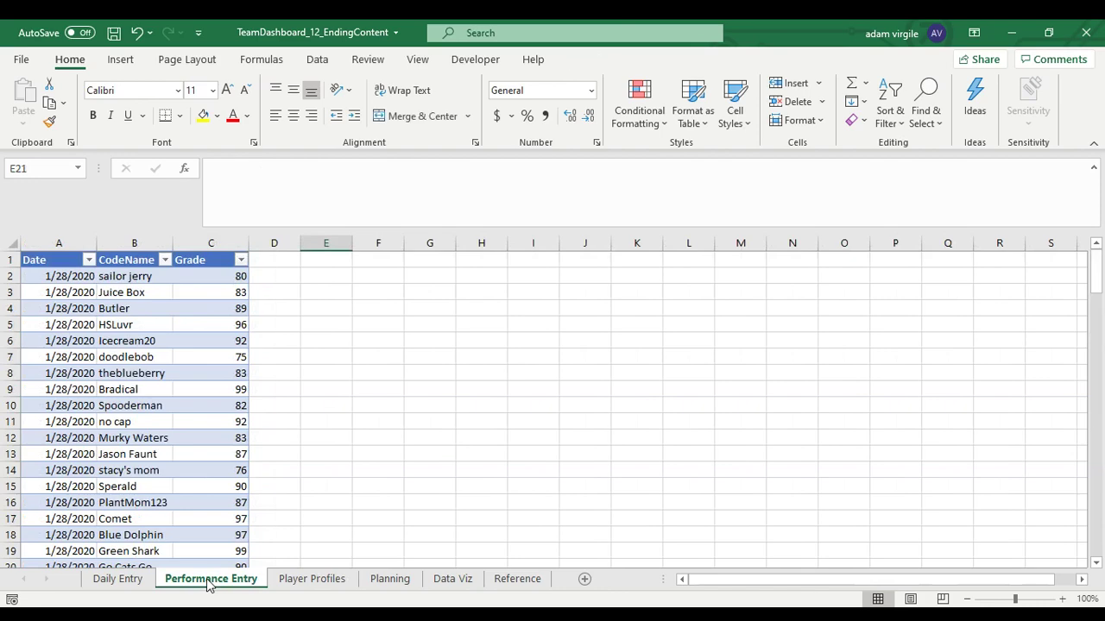
left_click(140, 583)
left_click(234, 397)
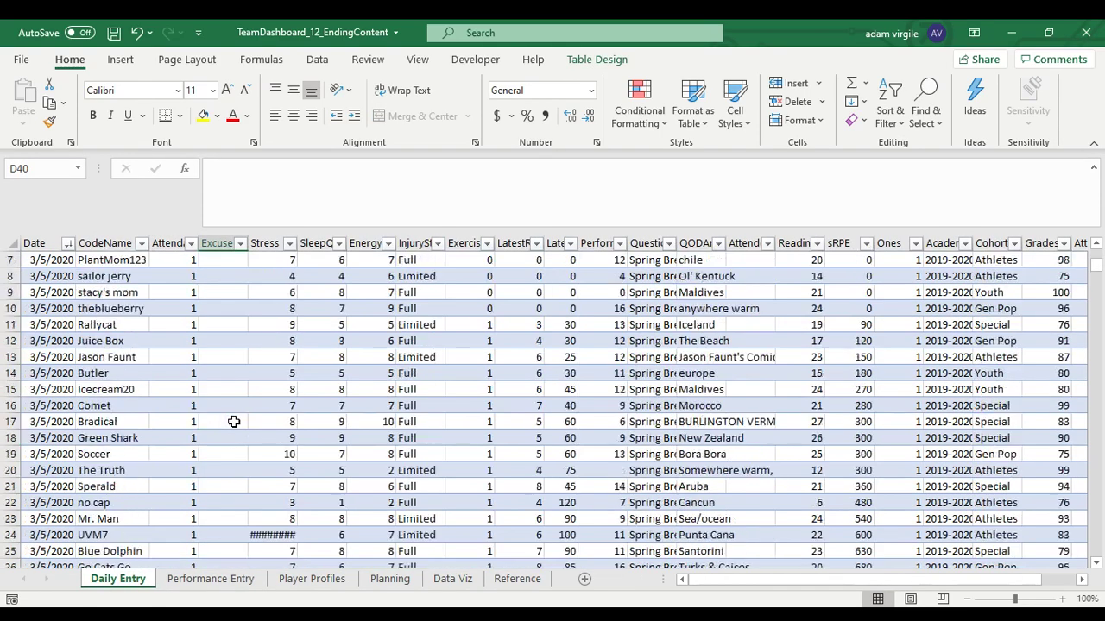
scroll(234, 421, "up", 2)
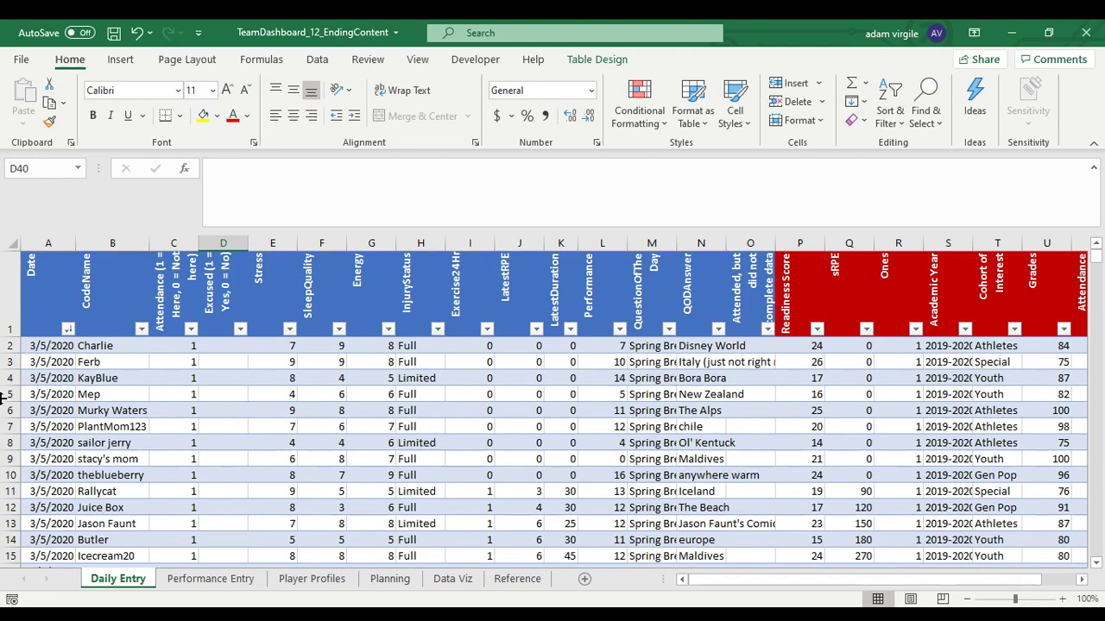
left_click(3, 395)
left_click(6, 378)
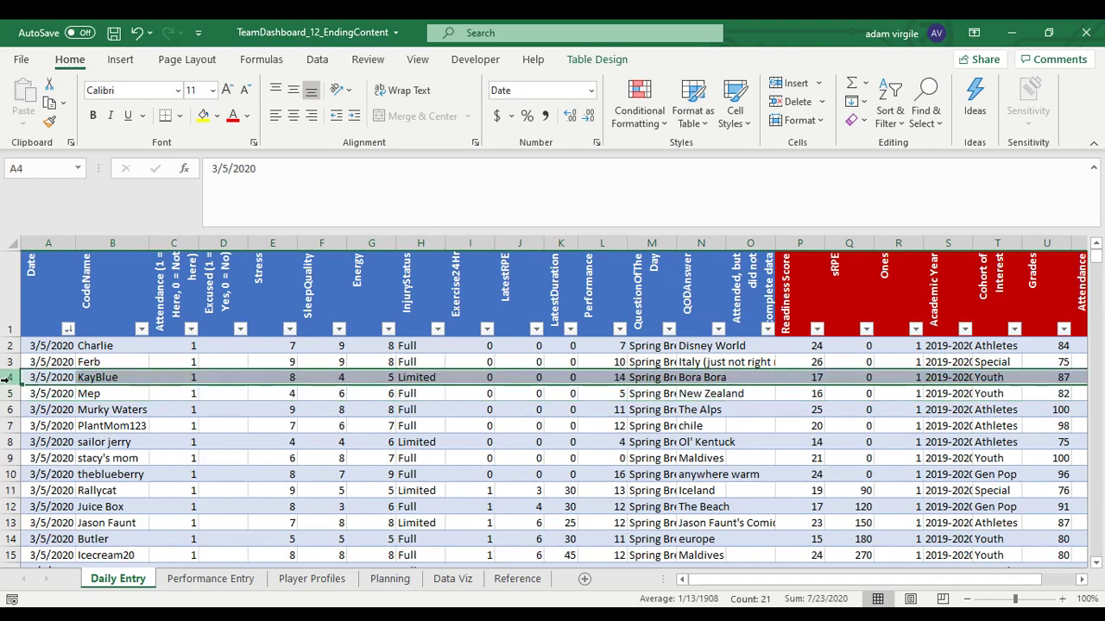
left_click(6, 395, "shift")
right_click(6, 395)
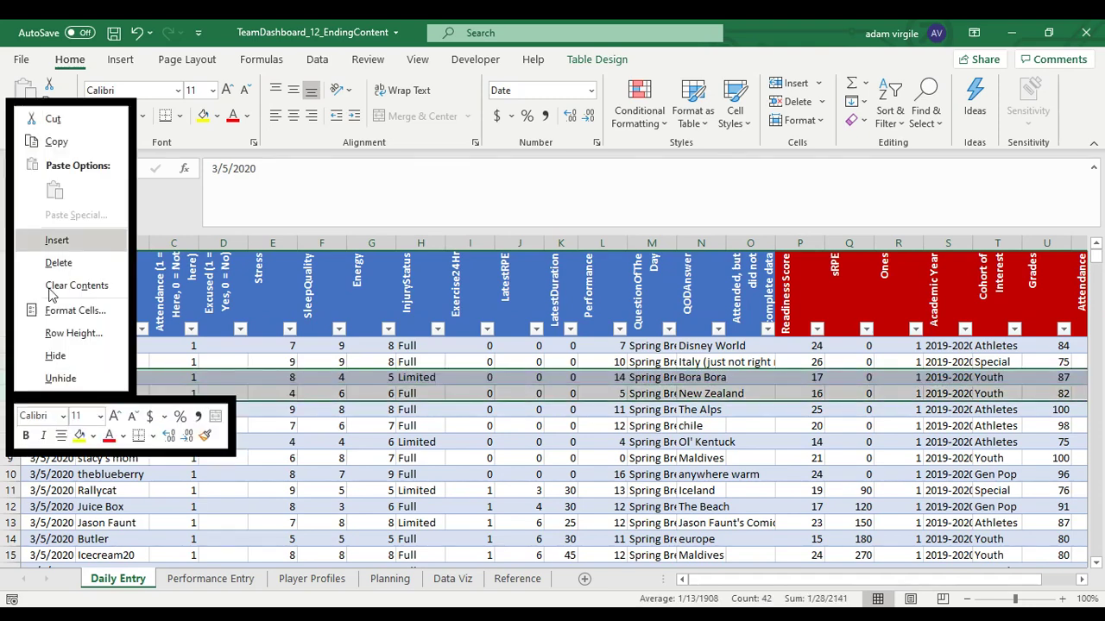
left_click(57, 240)
Step: Enter the date 3/5/2020 in cells A4 and A5 of the new Daily Entry rows
left_click(64, 380)
type("3")
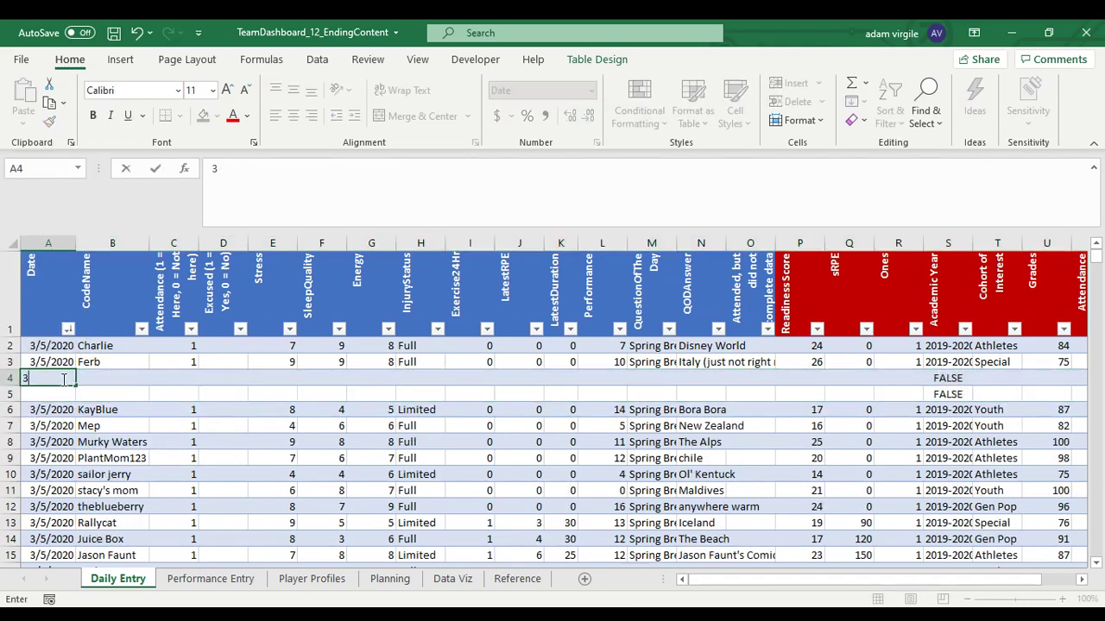
type("/5/2")
key("Return")
type("3/5/2")
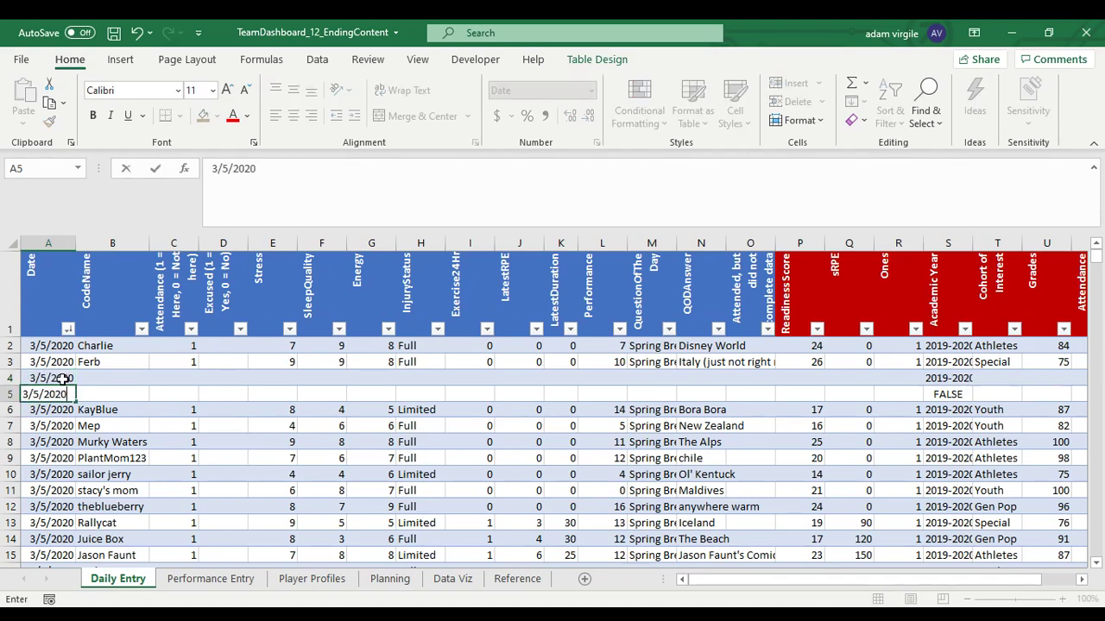
key("Return")
Step: Enter the first new player's name in CodeName cell B4 and inspect that row's Cohort of Interest formula
key("Right")
key("Up")
key("Up")
type("Joe")
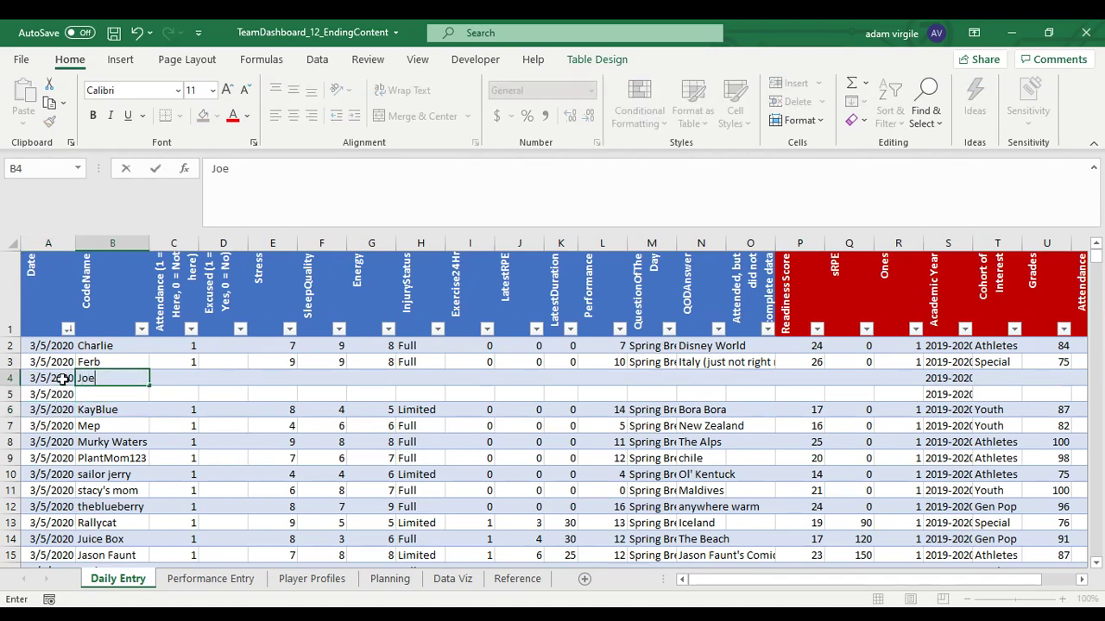
type(" Schmo")
key("Return")
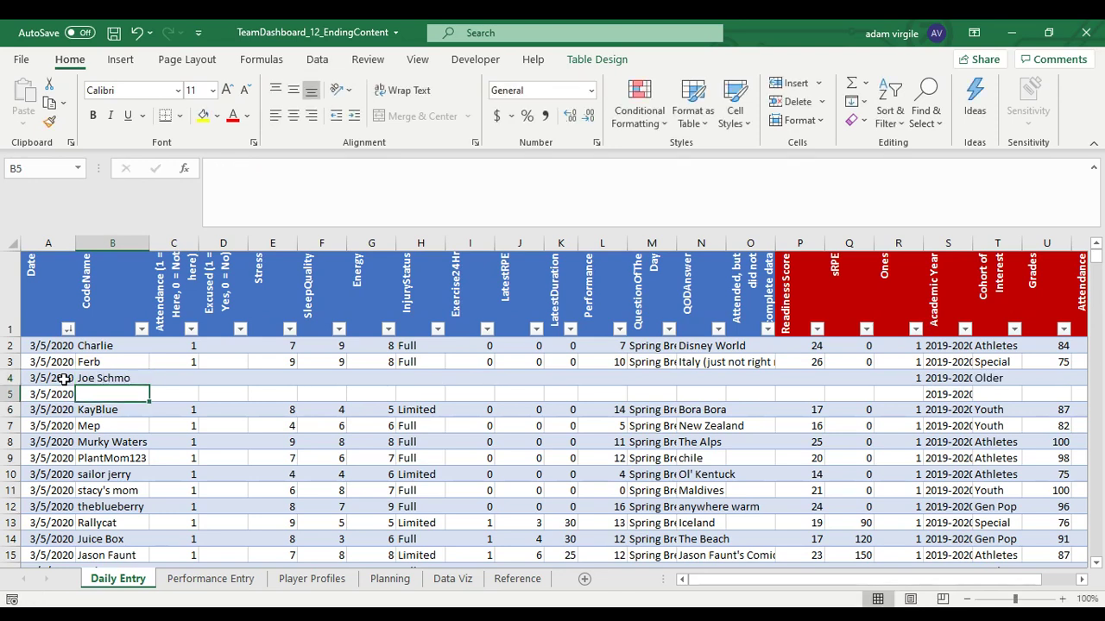
left_click(82, 380)
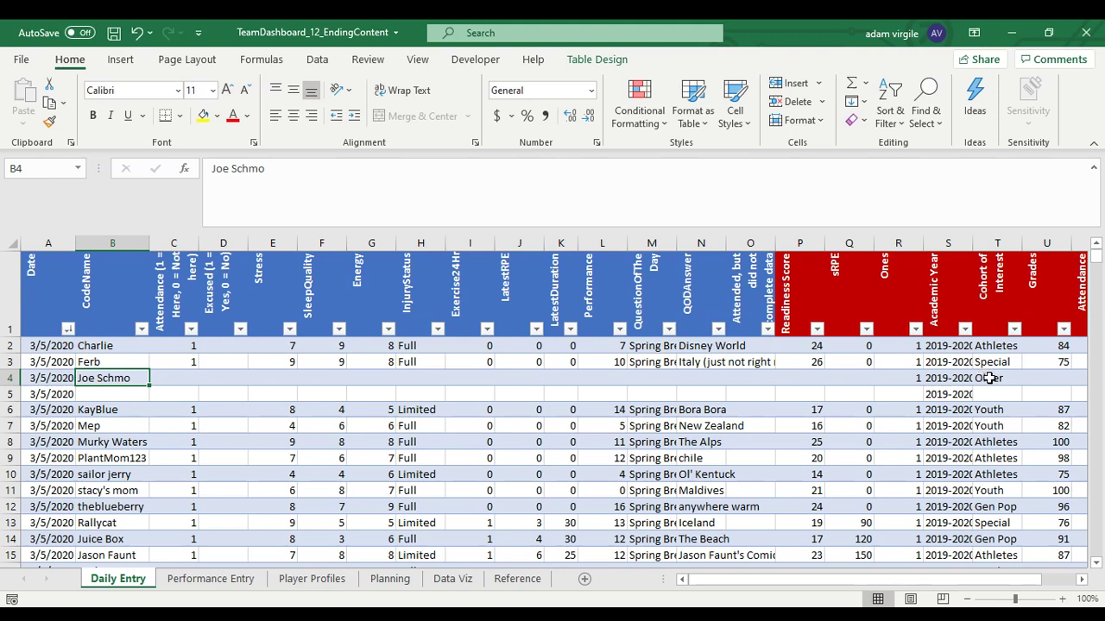
left_click(996, 380)
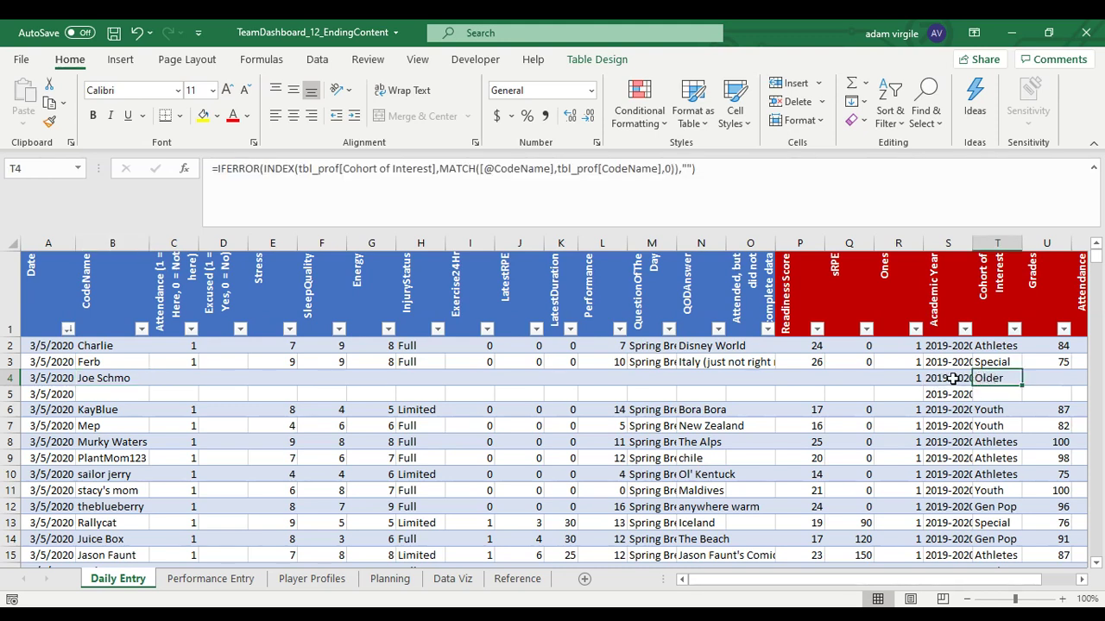
Step: Enter the second new player's name in CodeName cell B5 and check the Cohort of Interest formula in T5
left_click(127, 396)
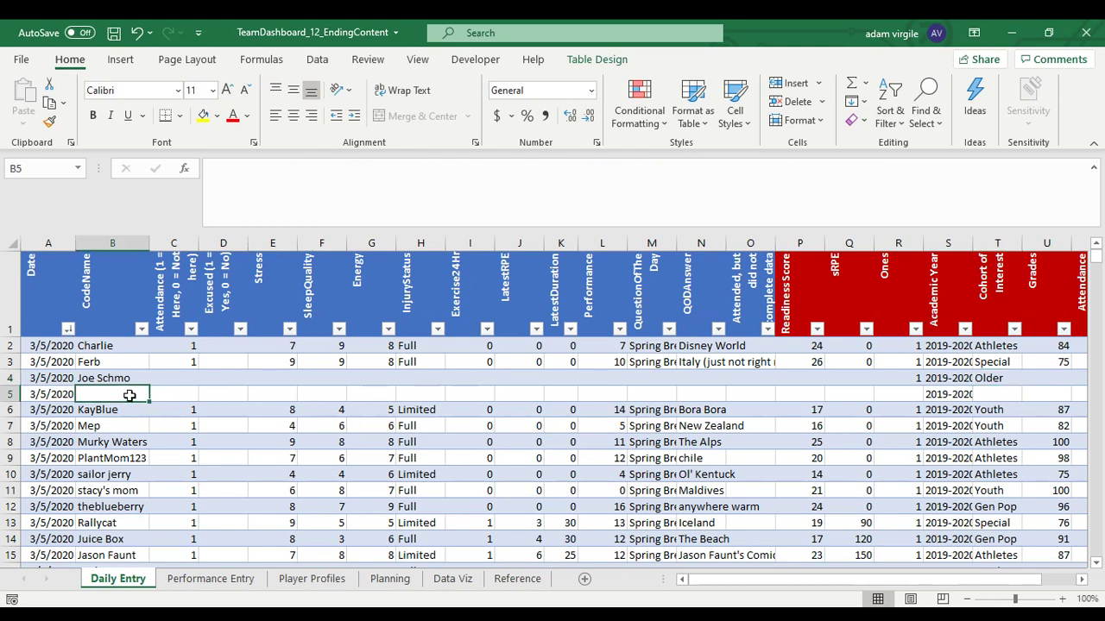
type("Jane J")
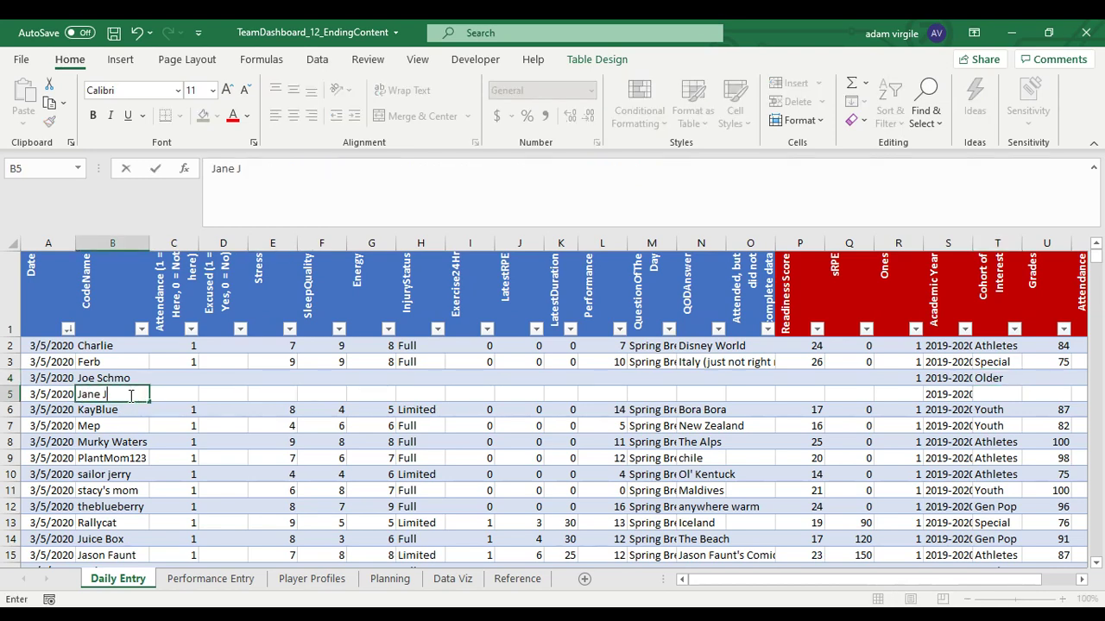
type("anson")
key("Return")
left_click(1010, 395)
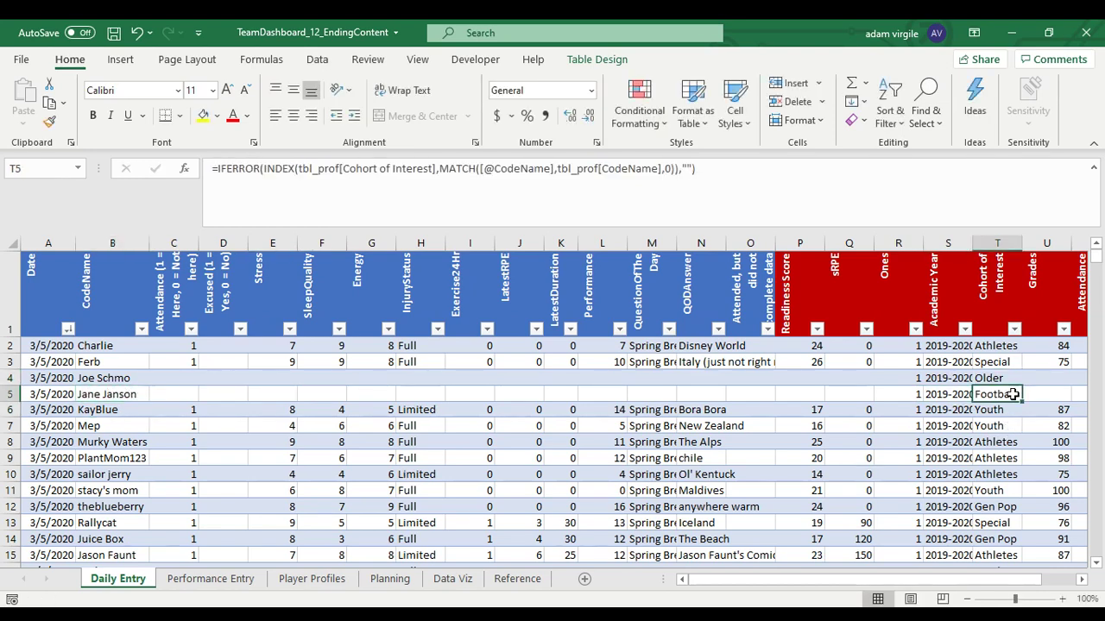
Step: Copy the daily values in C3:O3 from Ferb's row into the two new players' rows, C4:O5
left_click_drag(190, 362, 759, 362)
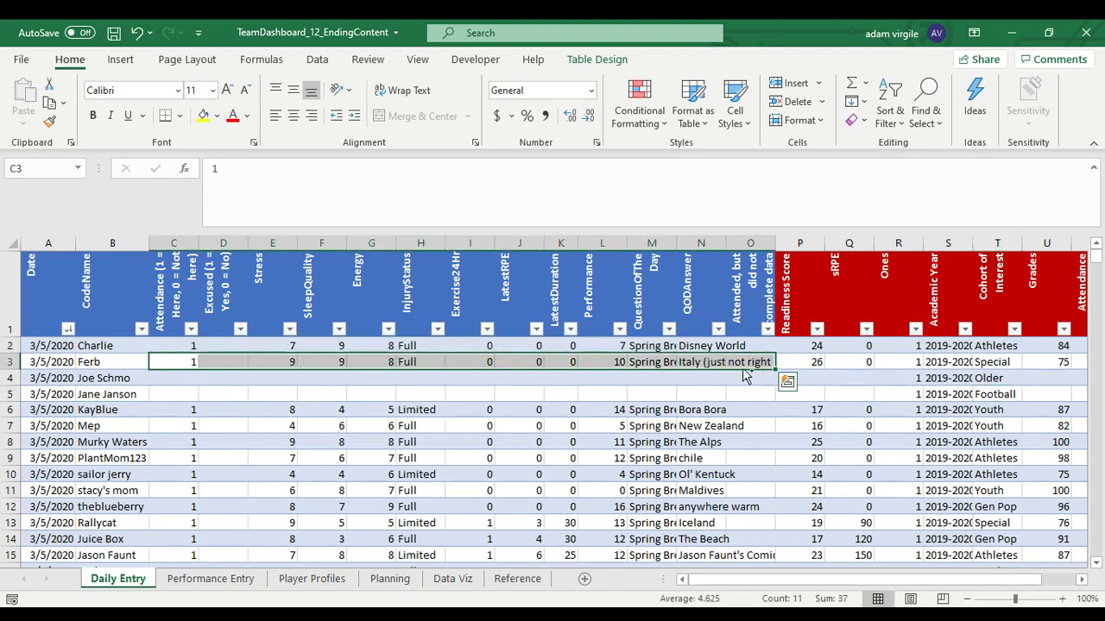
key("ctrl+c")
left_click_drag(181, 381, 757, 398)
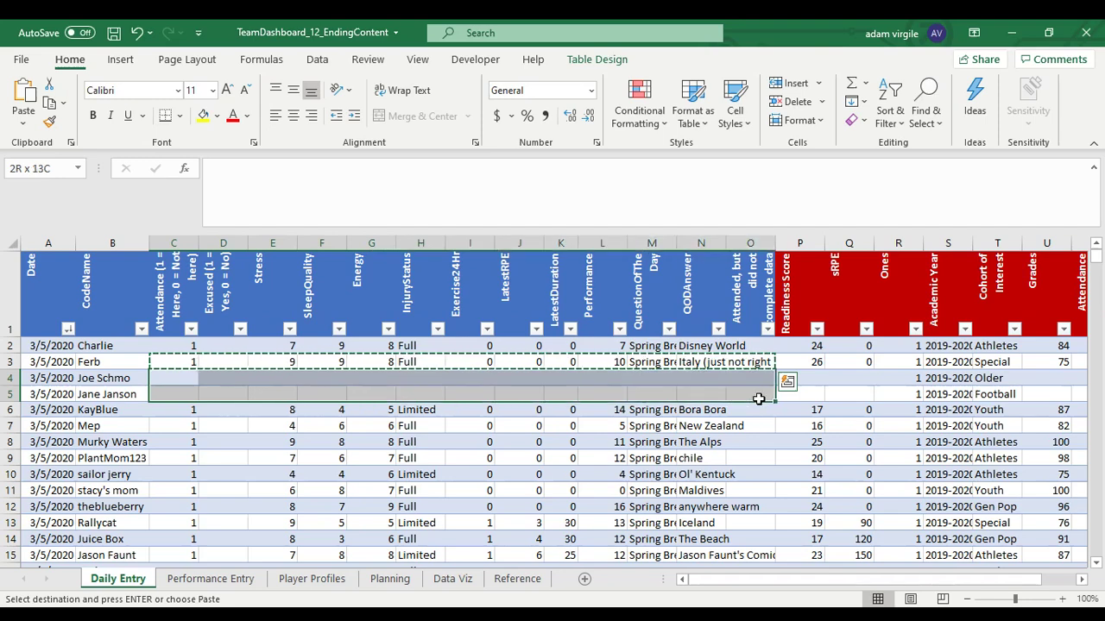
key("ctrl+v")
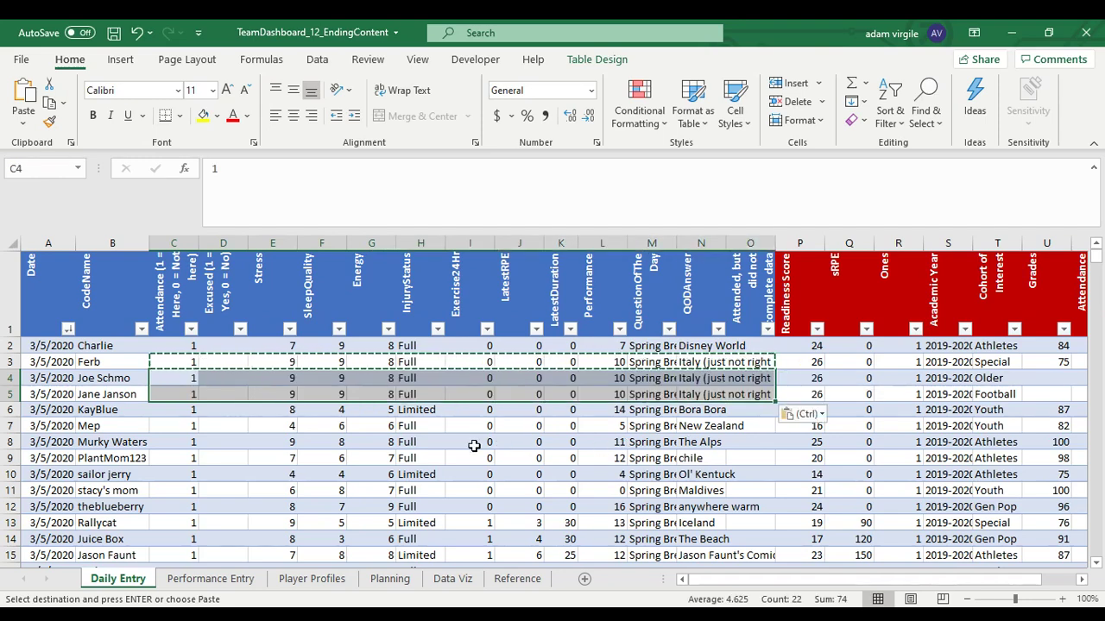
key("Escape")
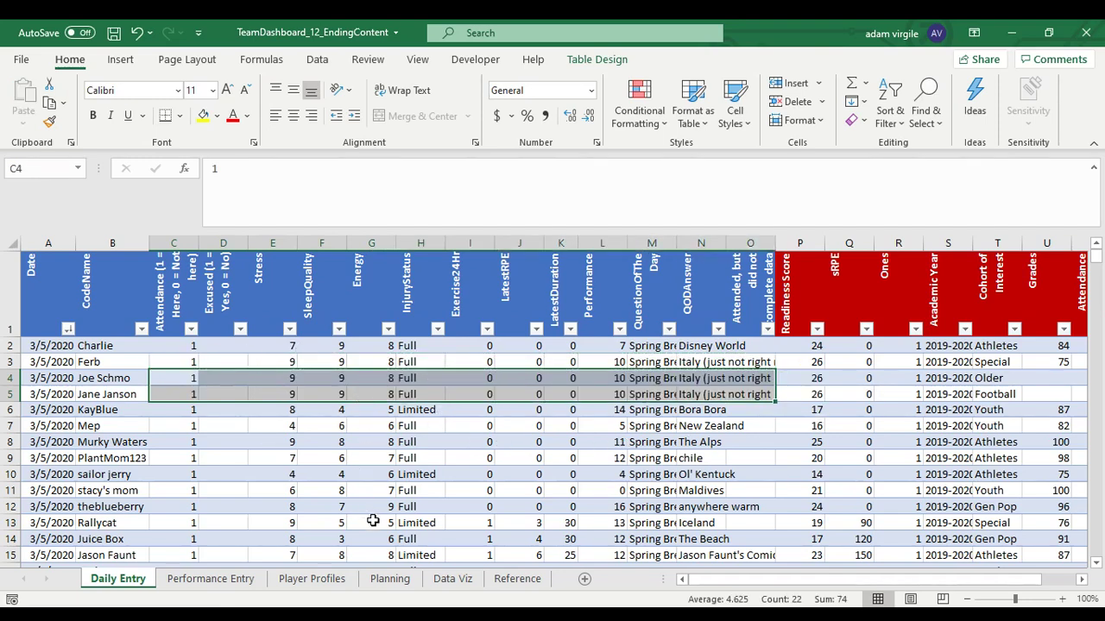
Step: Sort the Data Viz sheet's player table by Code Name from A to Z
left_click(227, 579)
left_click(416, 580)
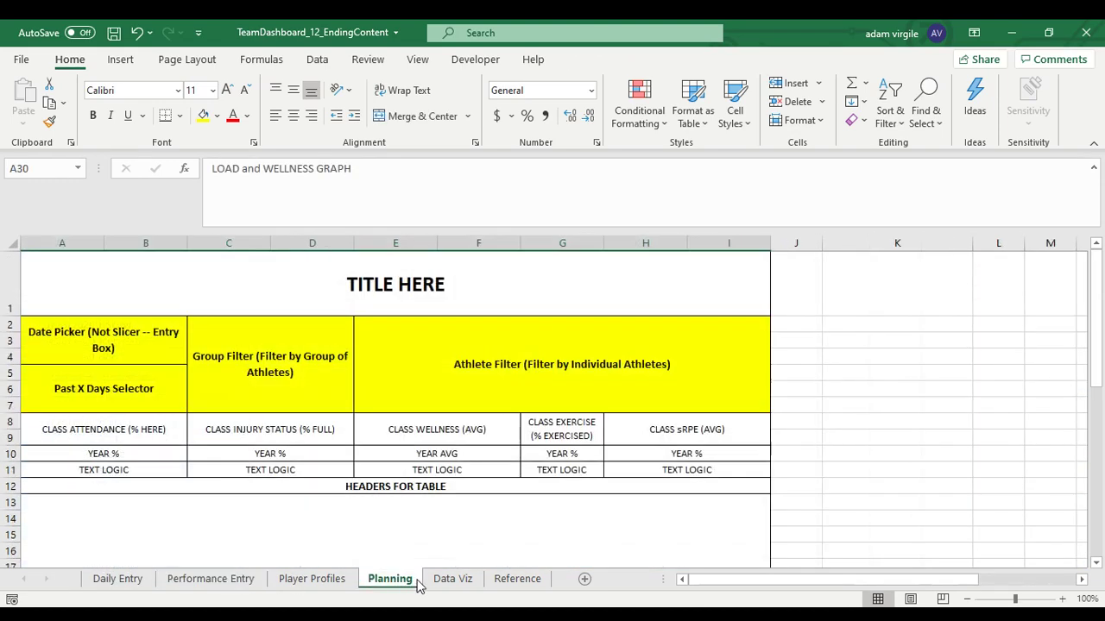
left_click(453, 579)
scroll(770, 428, "down", 2)
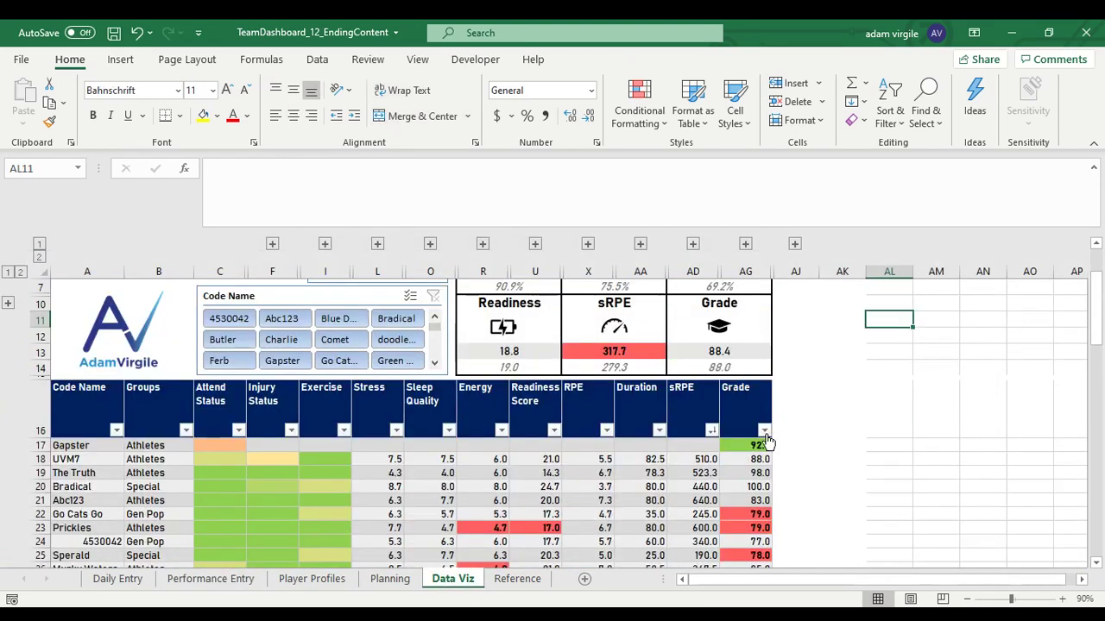
scroll(501, 454, "up", 1)
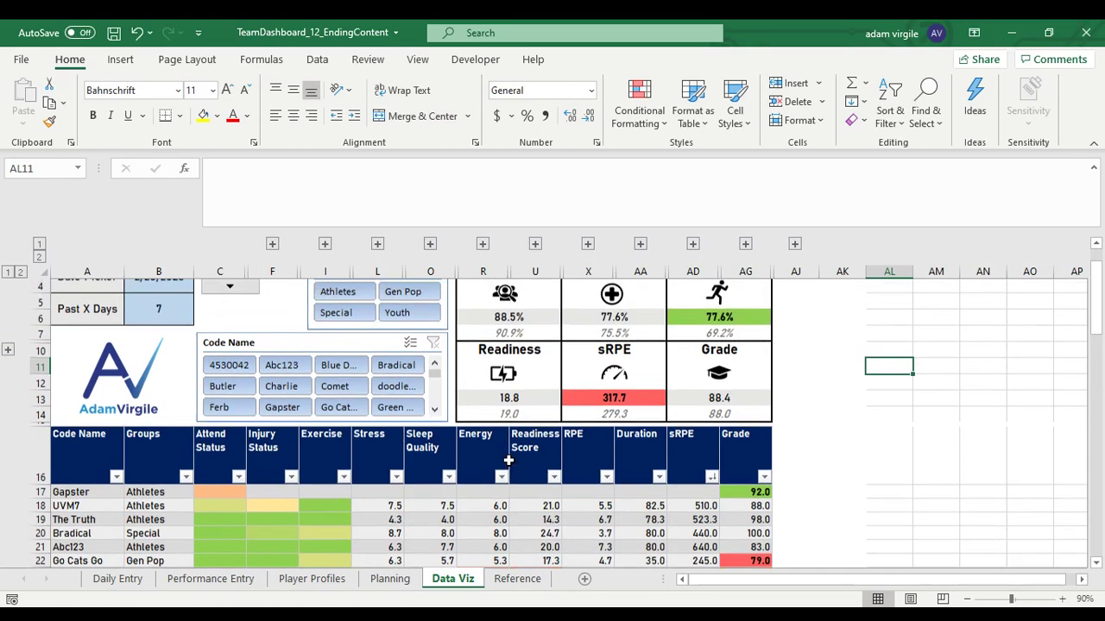
scroll(483, 467, "down", 5)
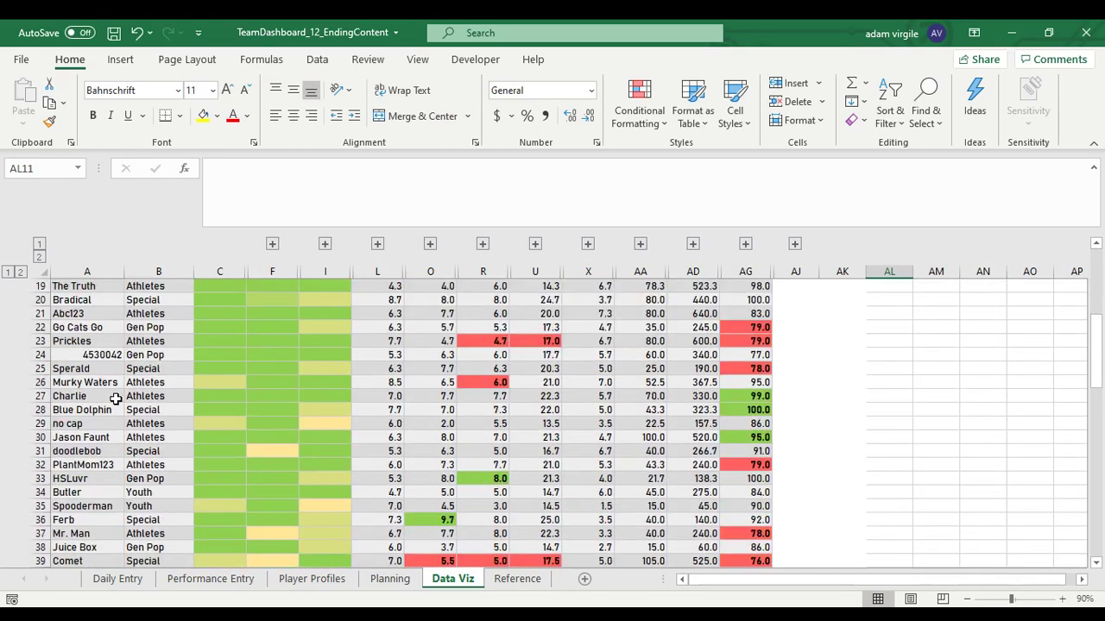
scroll(118, 403, "up", 3)
left_click(116, 366)
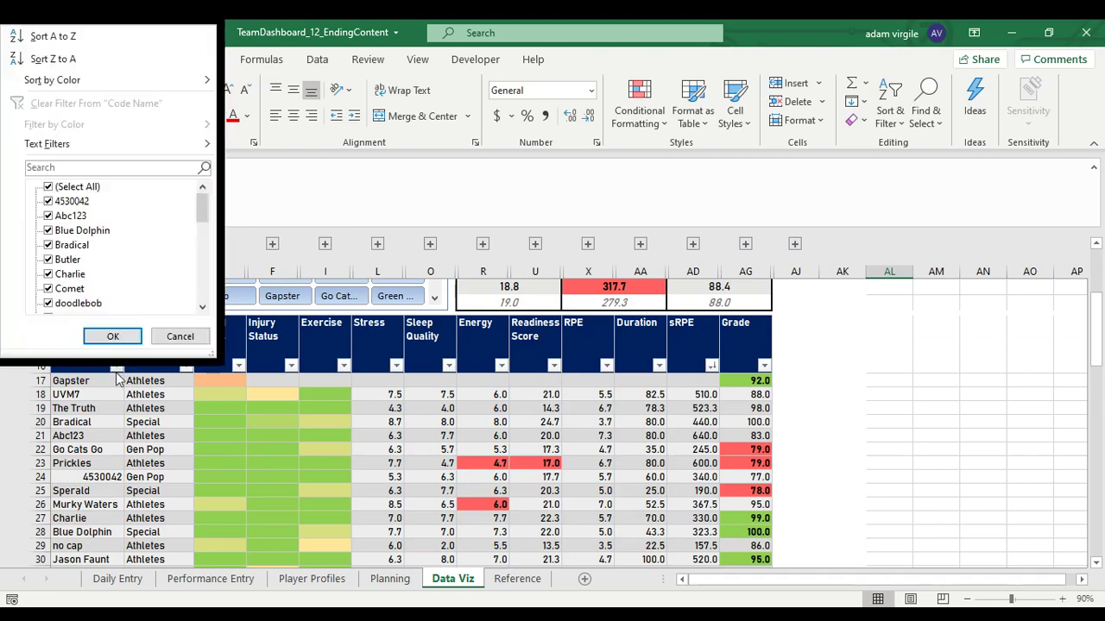
left_click(53, 36)
Step: Insert two blank rows above row 33, the KayBlue row, in the Data Viz player table
scroll(108, 442, "up", 5)
scroll(119, 478, "down", 7)
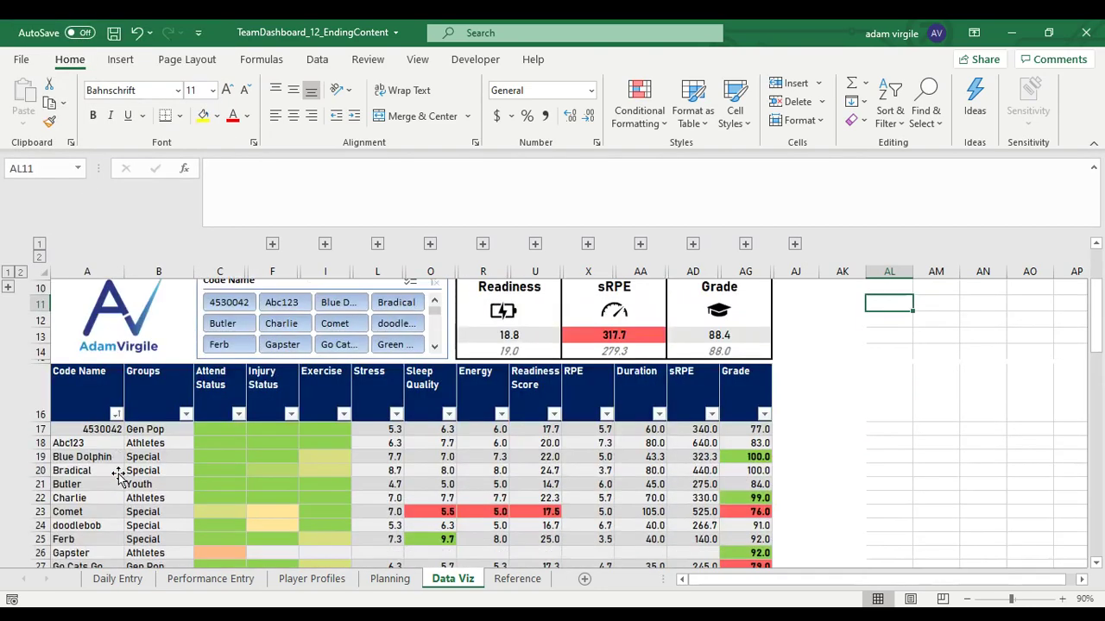
scroll(118, 478, "down", 3)
scroll(92, 445, "up", 2)
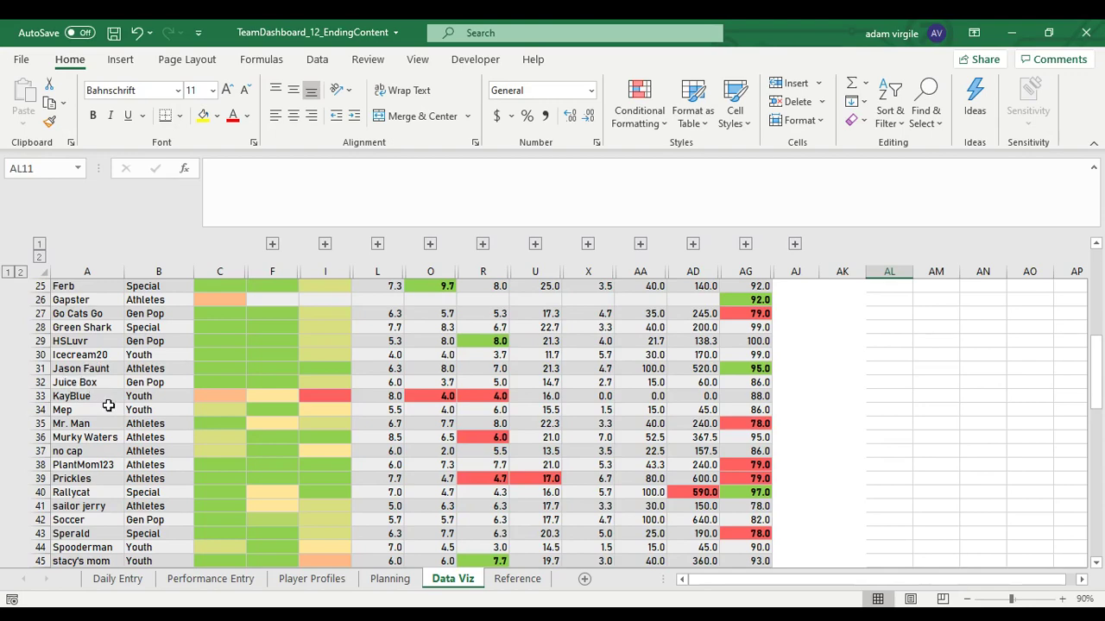
scroll(162, 423, "down", 1)
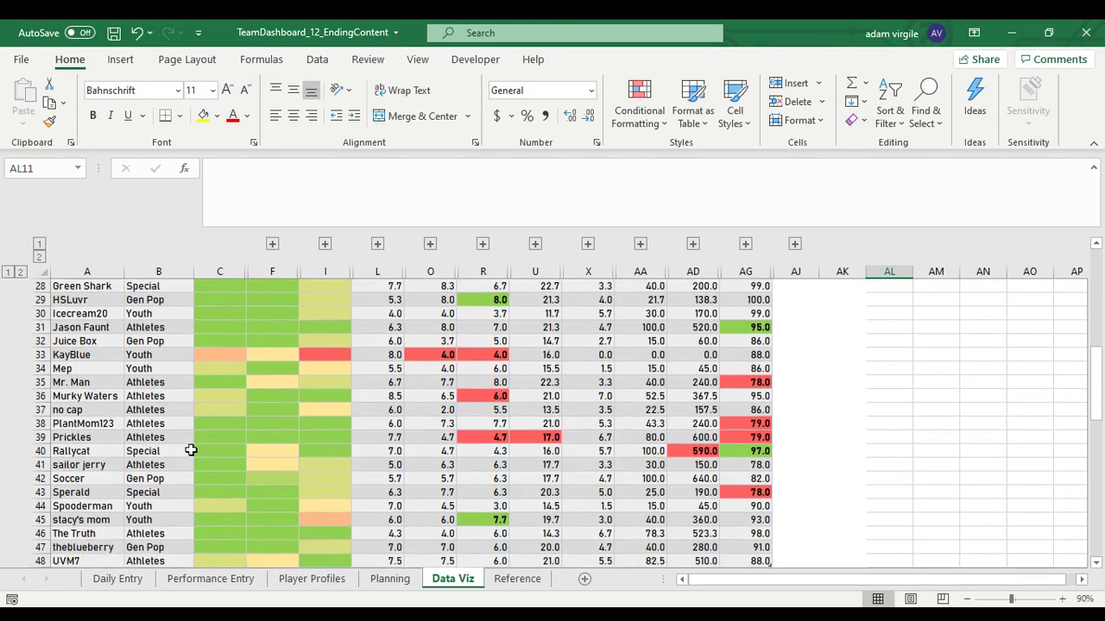
scroll(190, 451, "up", 1)
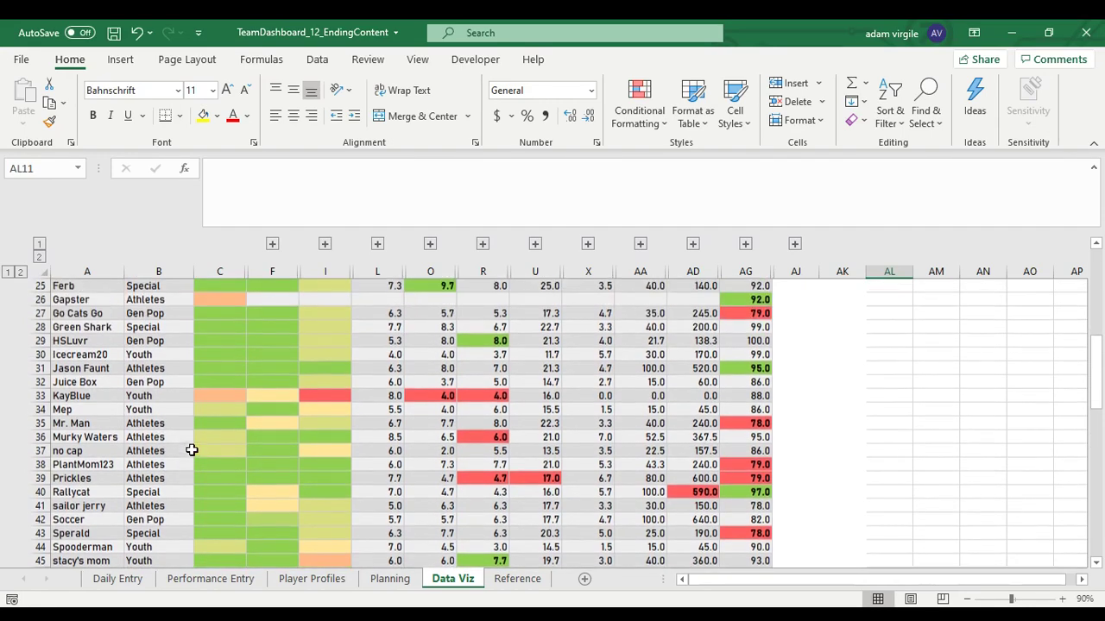
left_click(41, 395)
mouse_move(41, 403)
left_mouse_down()
mouse_move(39, 424)
mouse_move(39, 410)
left_mouse_up()
right_click(39, 410)
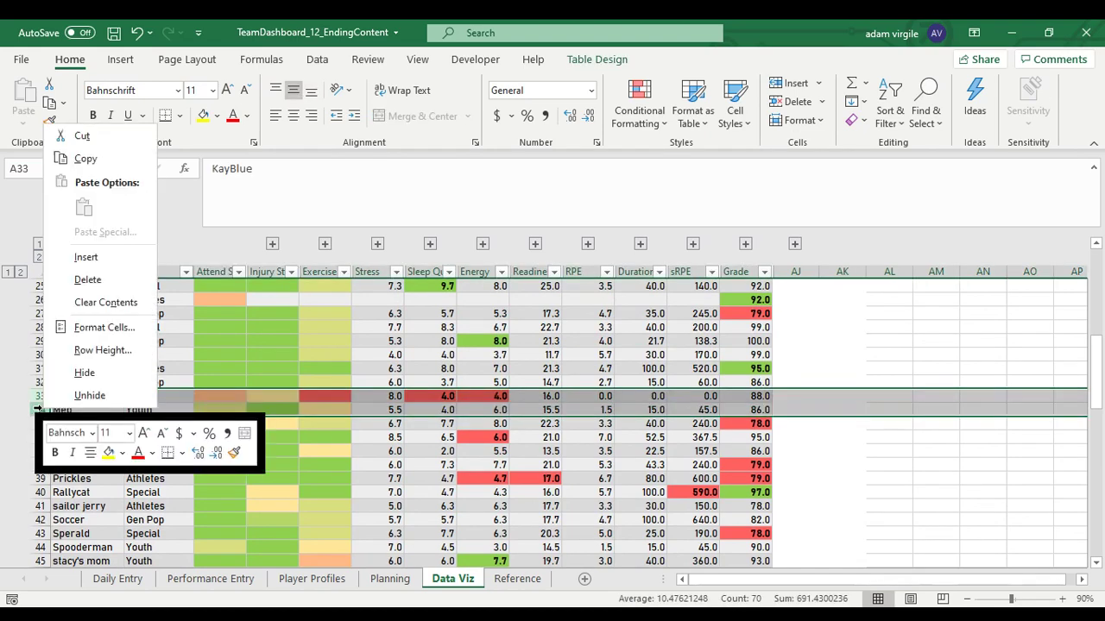
left_click(76, 262)
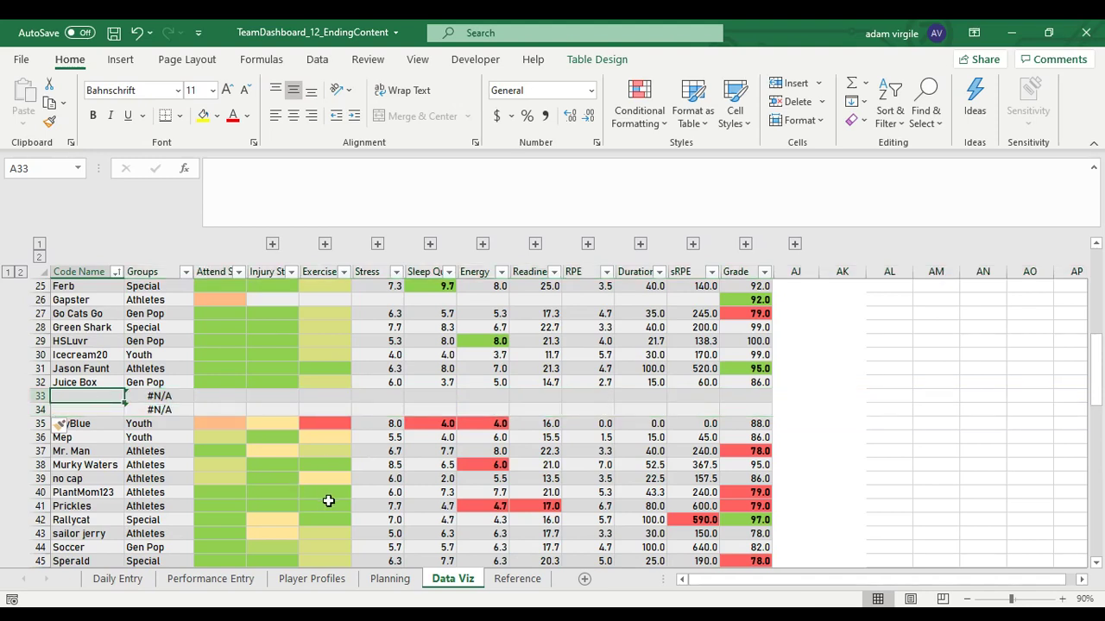
Step: Enter the first new player's name in Code Name cell A33 and the second new player's name in A34
type("Joe Schmo")
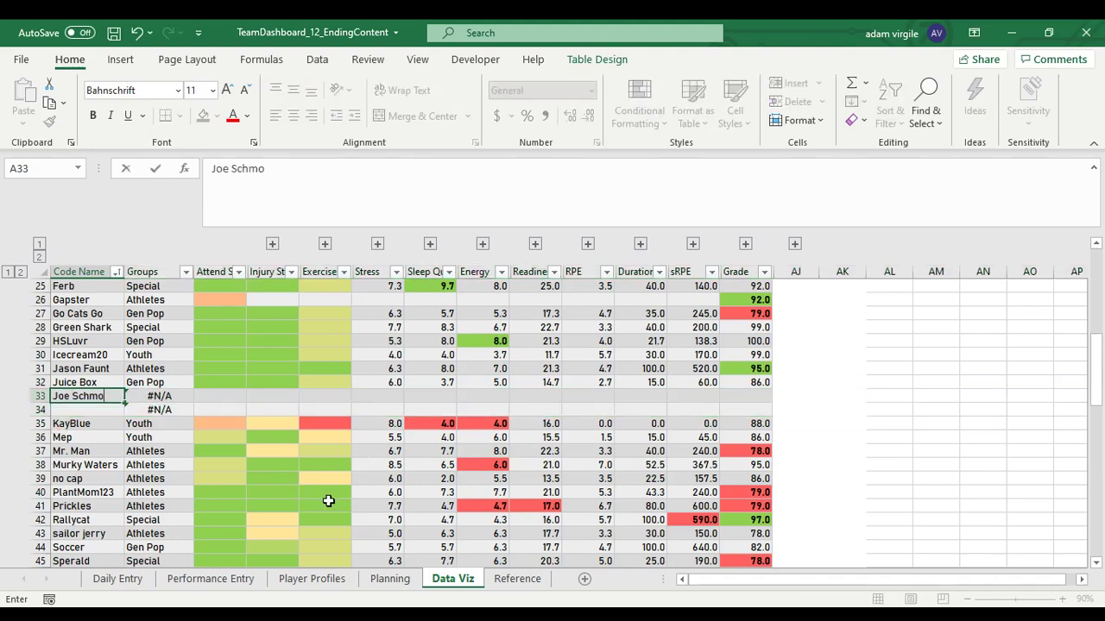
key("Return")
type("Jane")
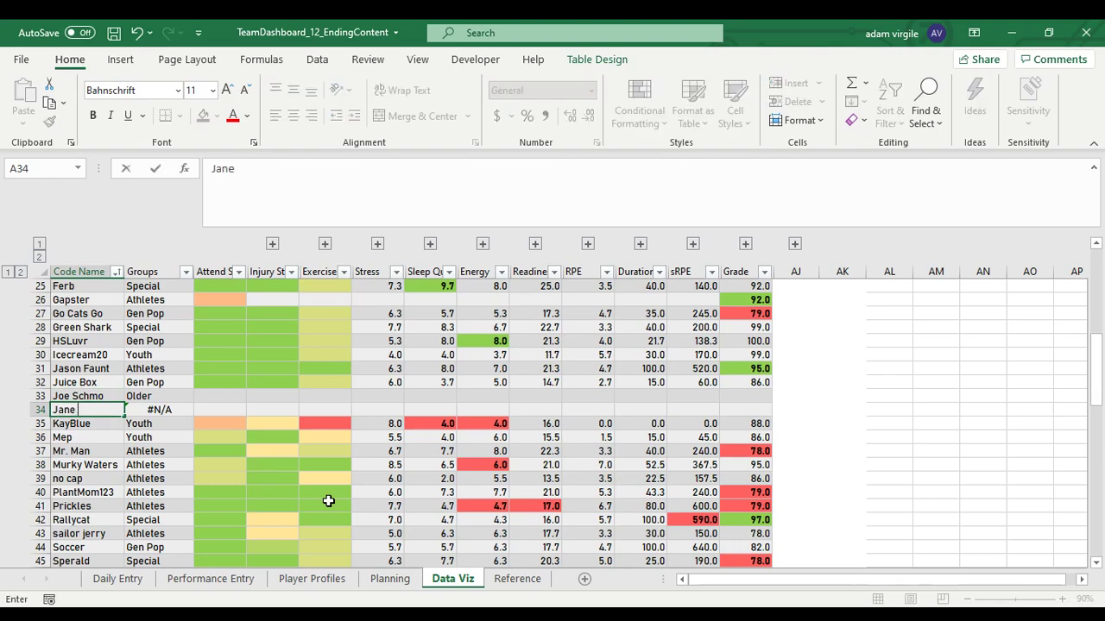
type(" Janson")
key("Return")
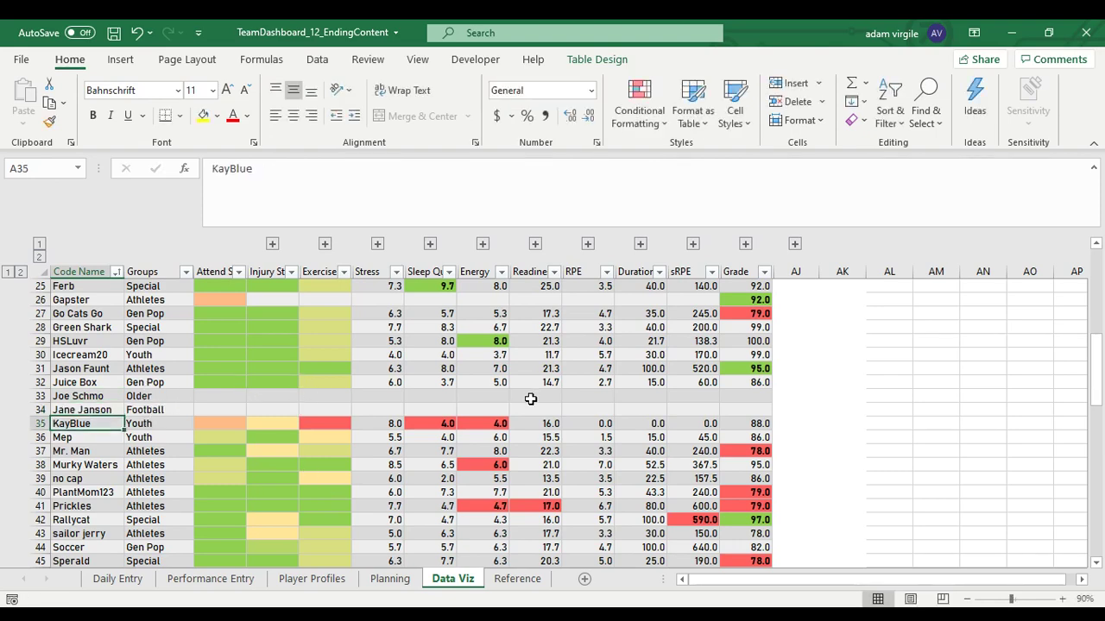
Step: Advance the dashboard's Date Picker to 3/5/2020
scroll(531, 399, "up", 6)
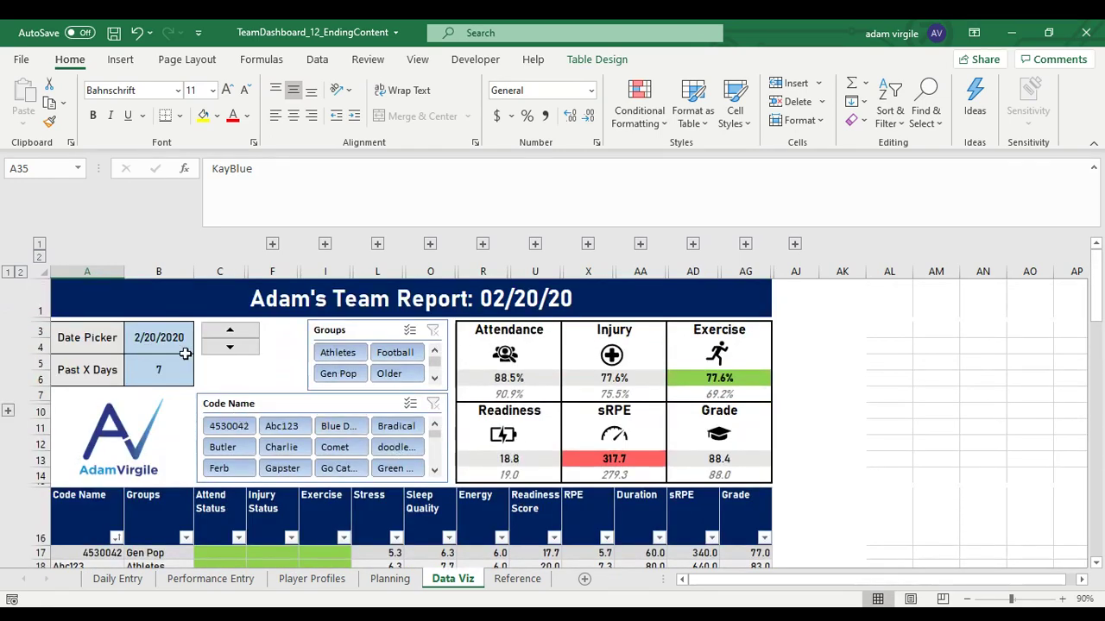
left_click(233, 333)
left_click(233, 333)
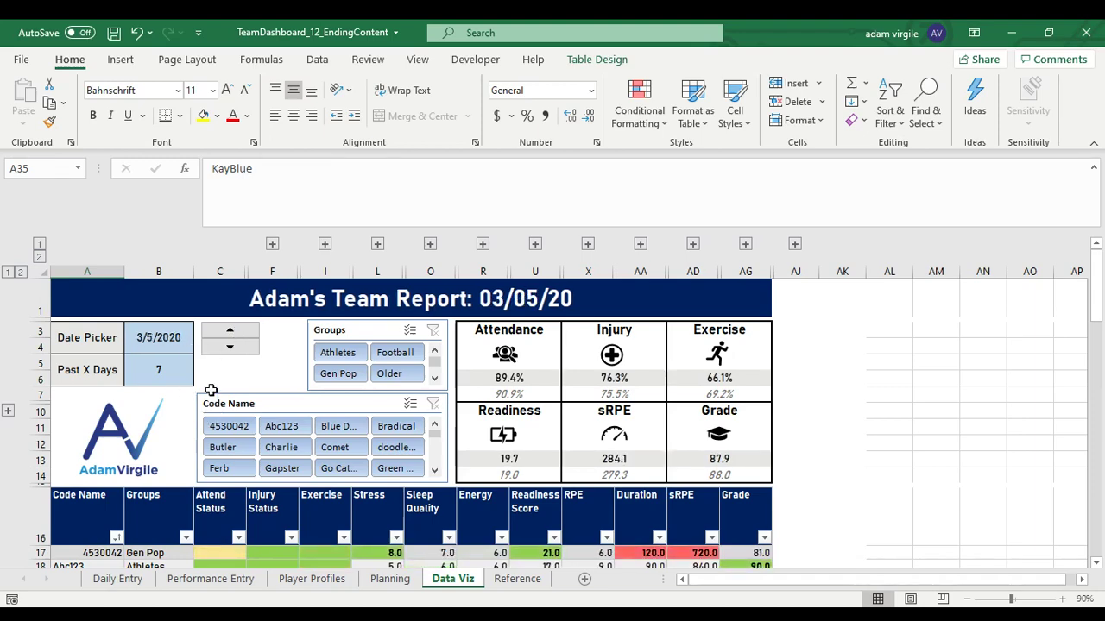
Step: Review the two new players' dashboard values in rows 33 and 34 and inspect the Grade formula in AG33
scroll(211, 396, "down", 4)
scroll(212, 395, "down", 3)
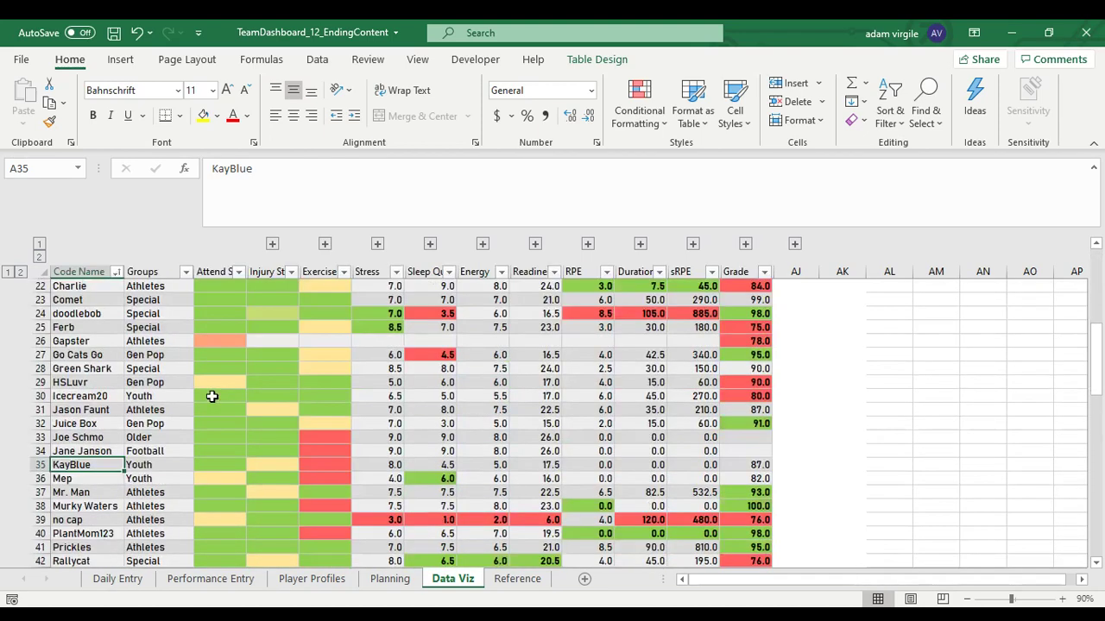
left_click(91, 441)
left_click_drag(90, 440, 681, 447)
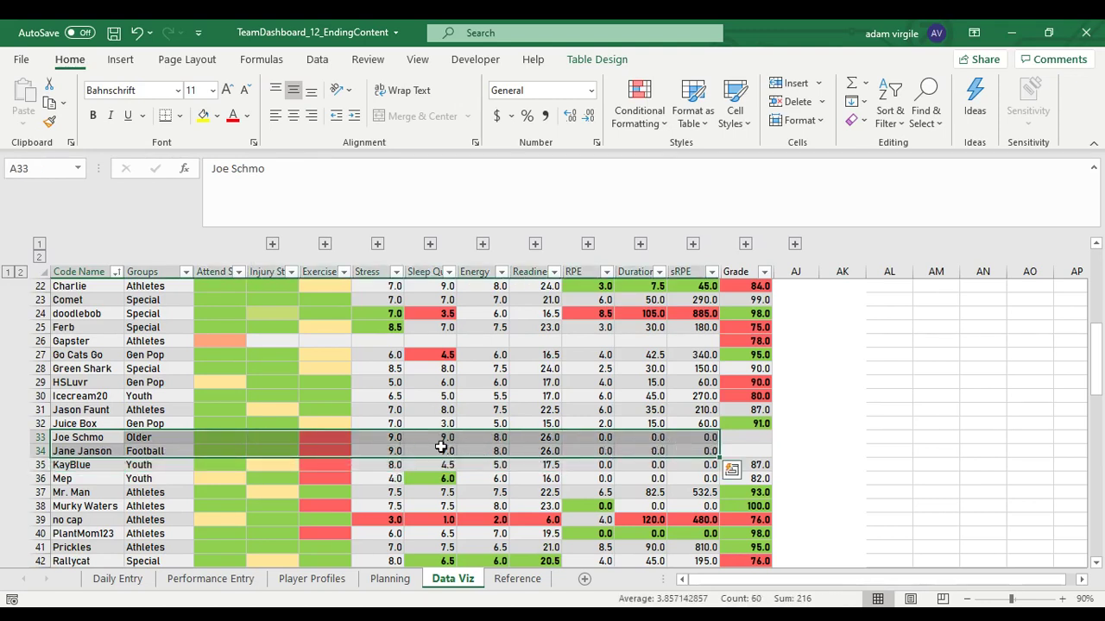
left_click(734, 438)
Step: Check the player table's groups against the cohorts listed in the Class Average summary below it
scroll(734, 437, "down", 4)
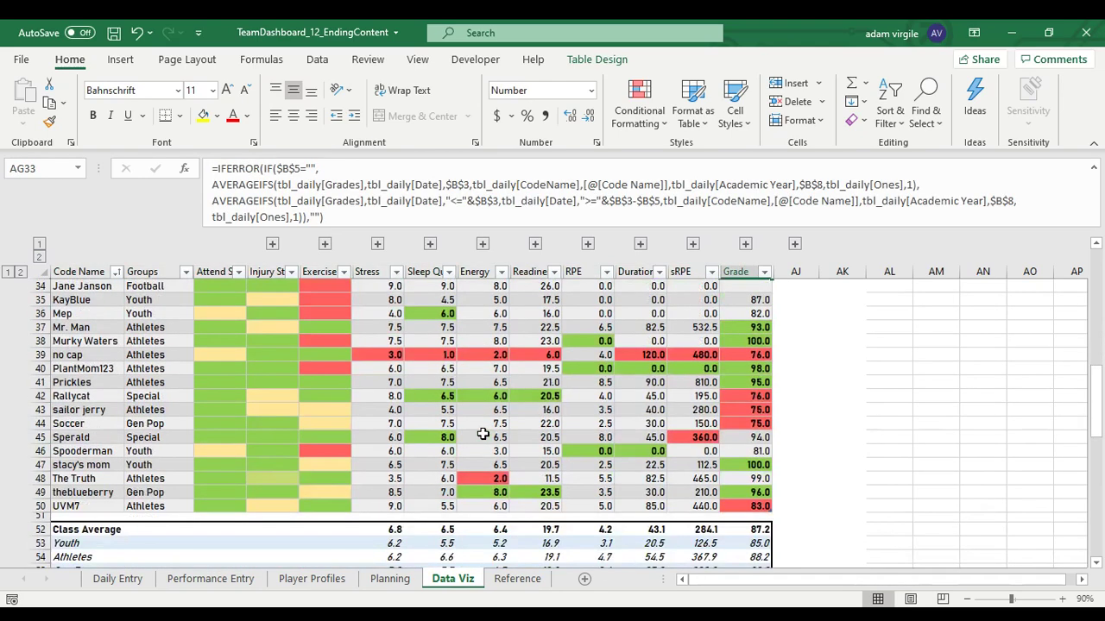
scroll(397, 487, "up", 6)
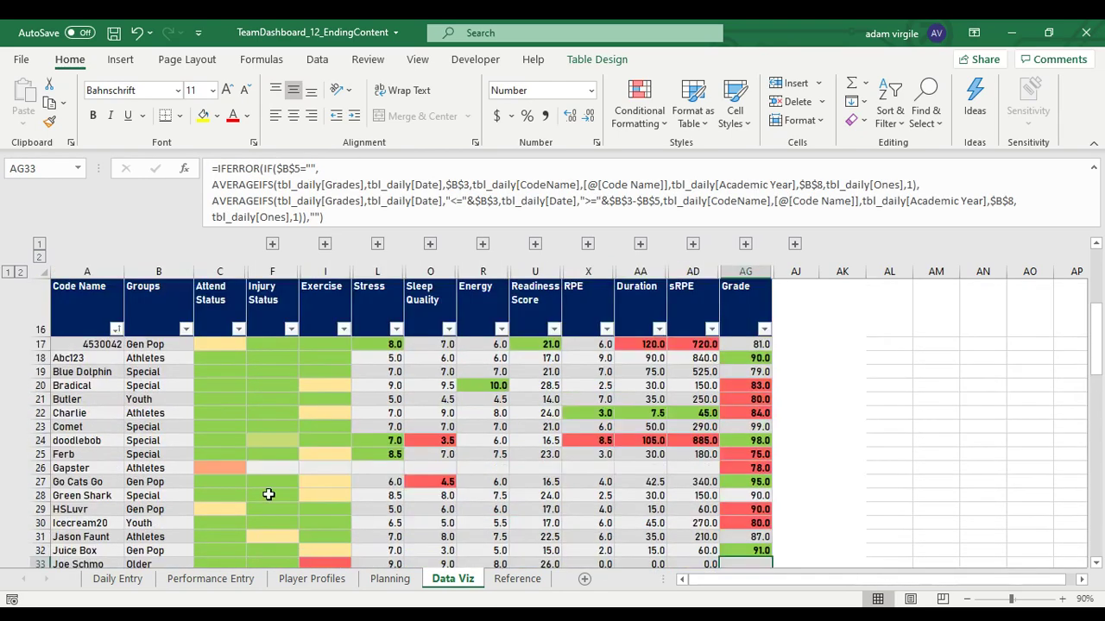
scroll(165, 537, "down", 3)
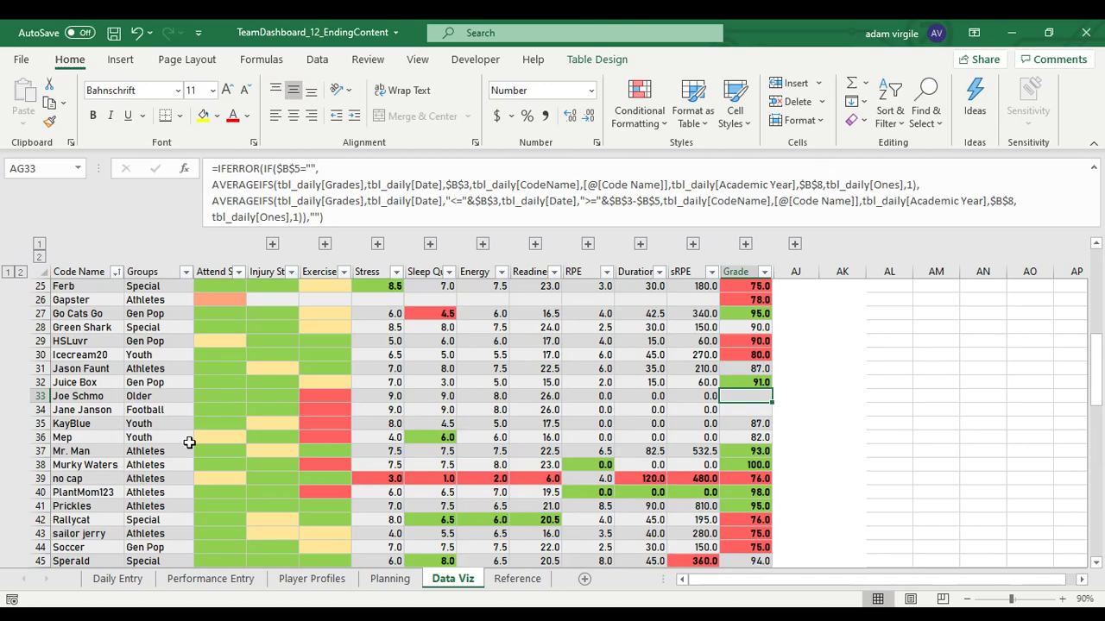
scroll(189, 442, "up", 2)
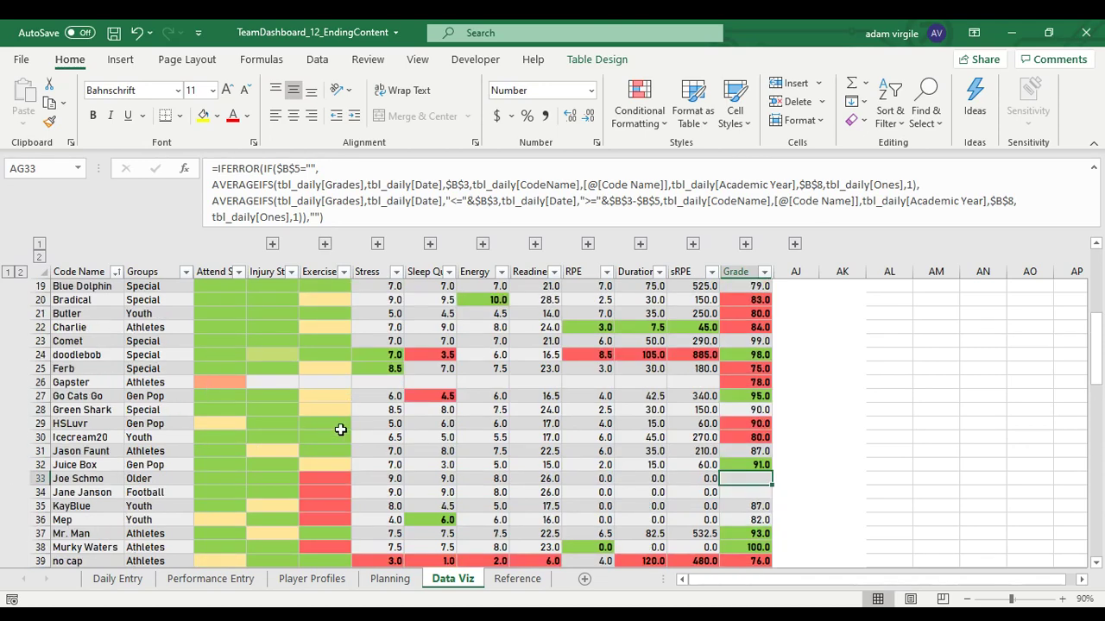
scroll(342, 412, "down", 9)
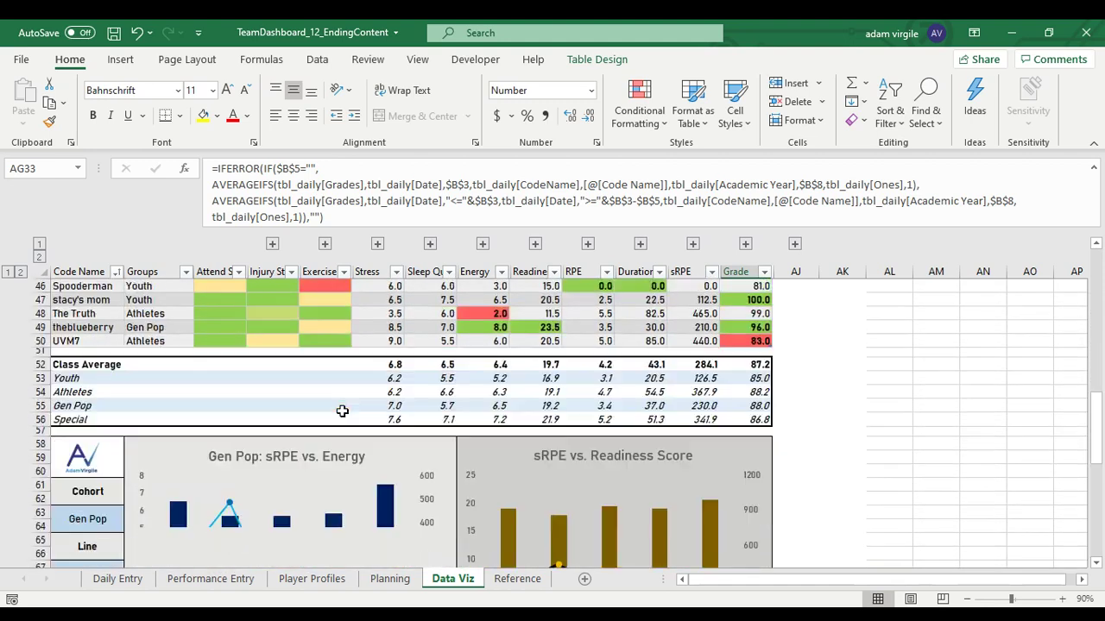
scroll(343, 412, "down", 2)
scroll(385, 312, "up", 3)
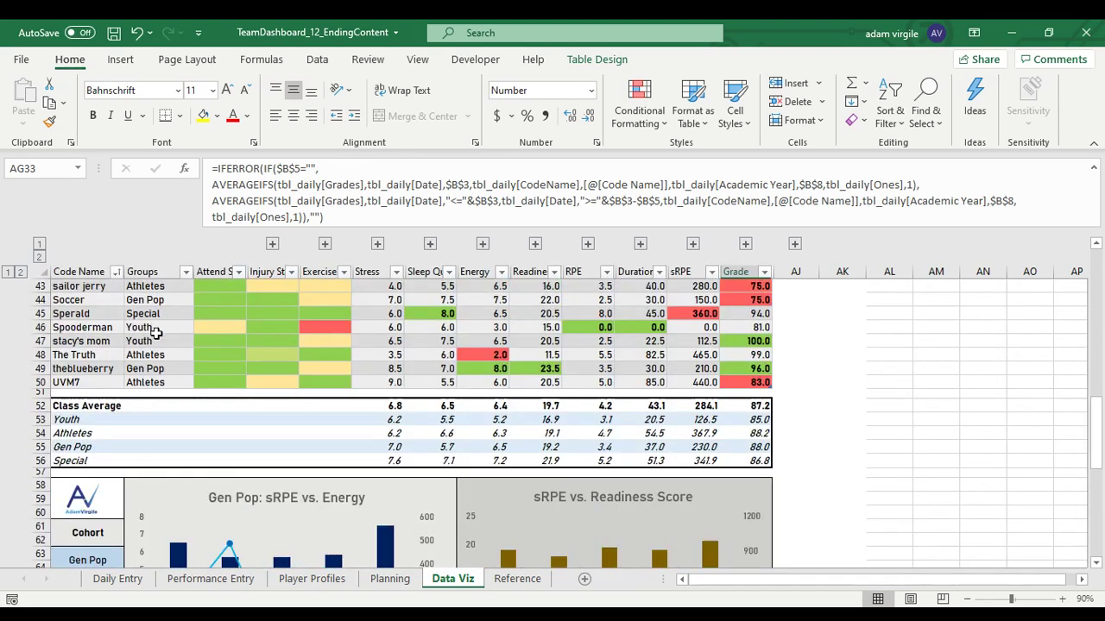
scroll(184, 389, "down", 3)
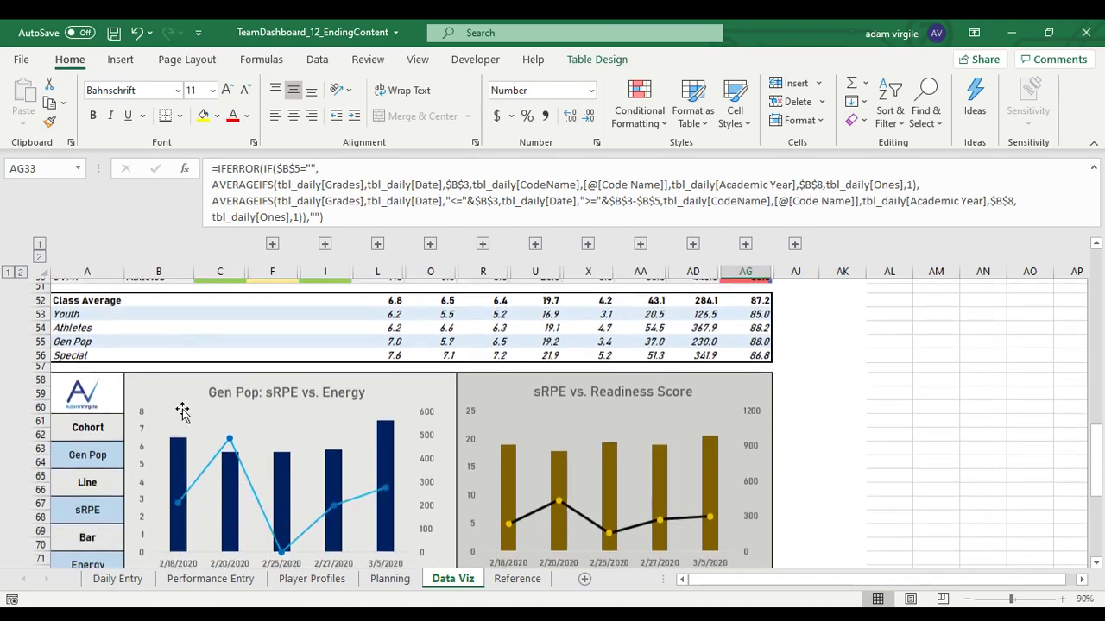
Step: Check which cohorts the chart's Cohort selector in A63 offers, keeping Gen Pop selected
left_click(103, 441)
left_click(130, 434)
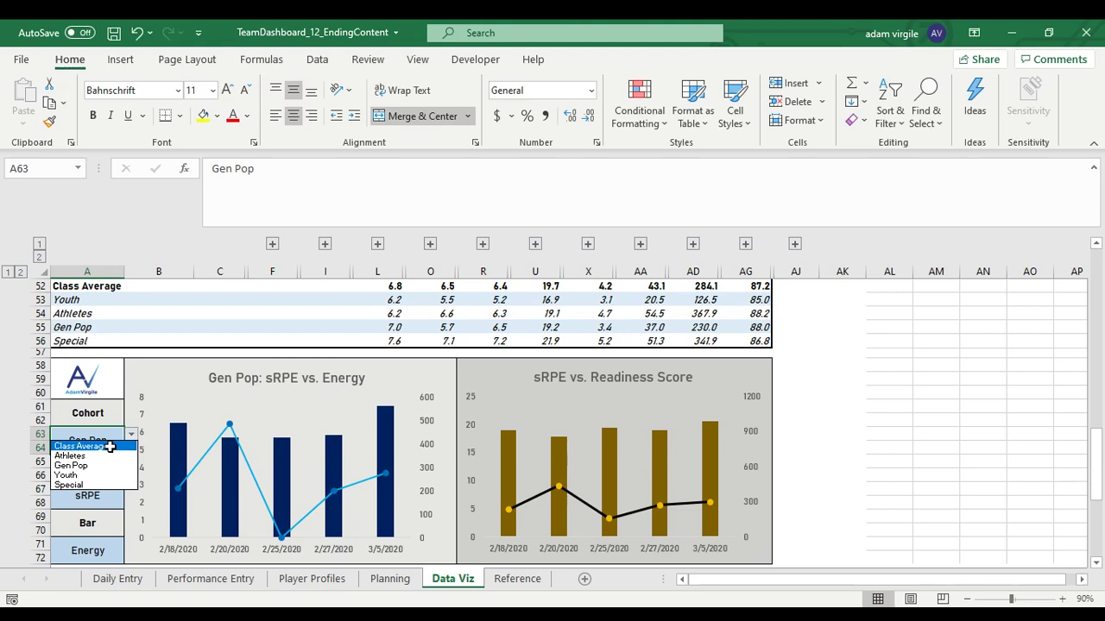
left_click(106, 436)
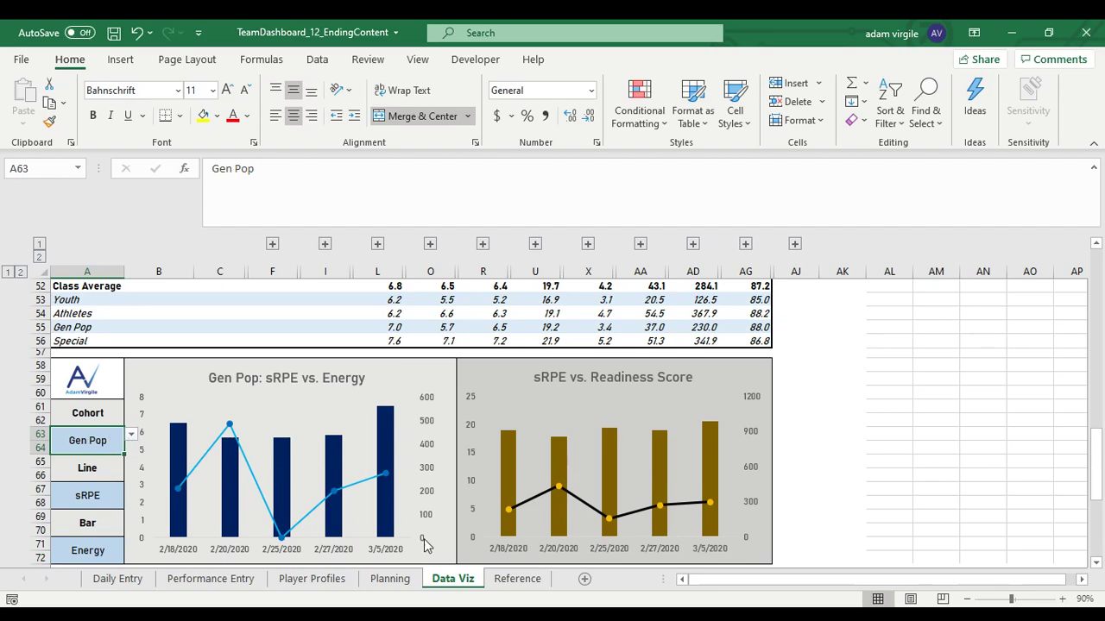
Step: Compare the Cohort of Interest list on the Reference sheet with the options of the Data Viz chart's Cohort selector in A63
left_click(517, 579)
left_click_drag(72, 277, 69, 345)
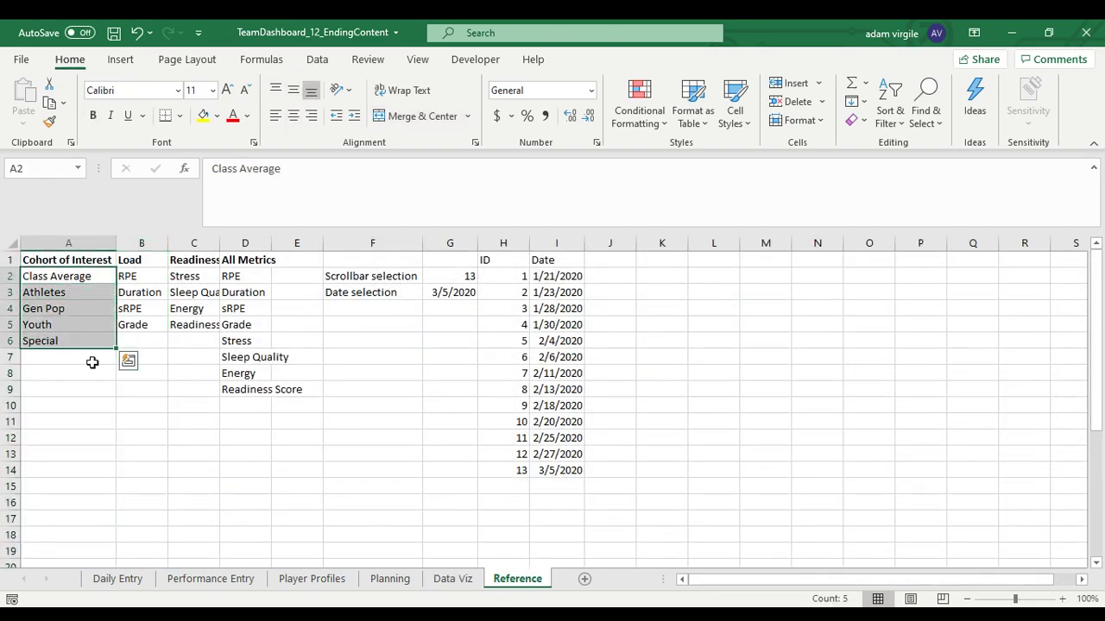
left_click(91, 363)
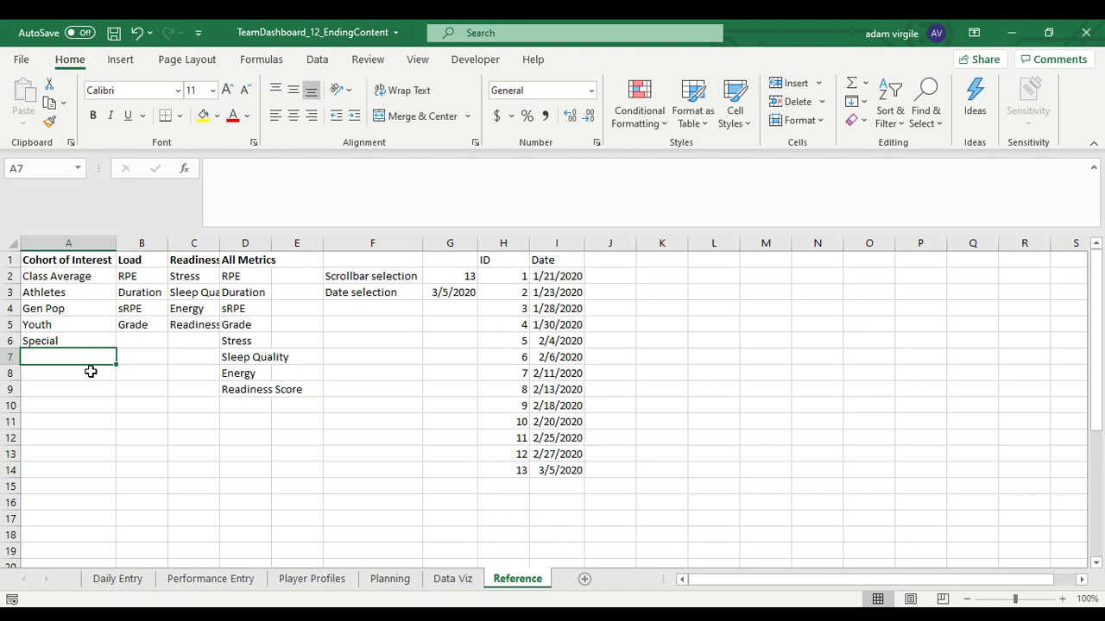
left_click(452, 578)
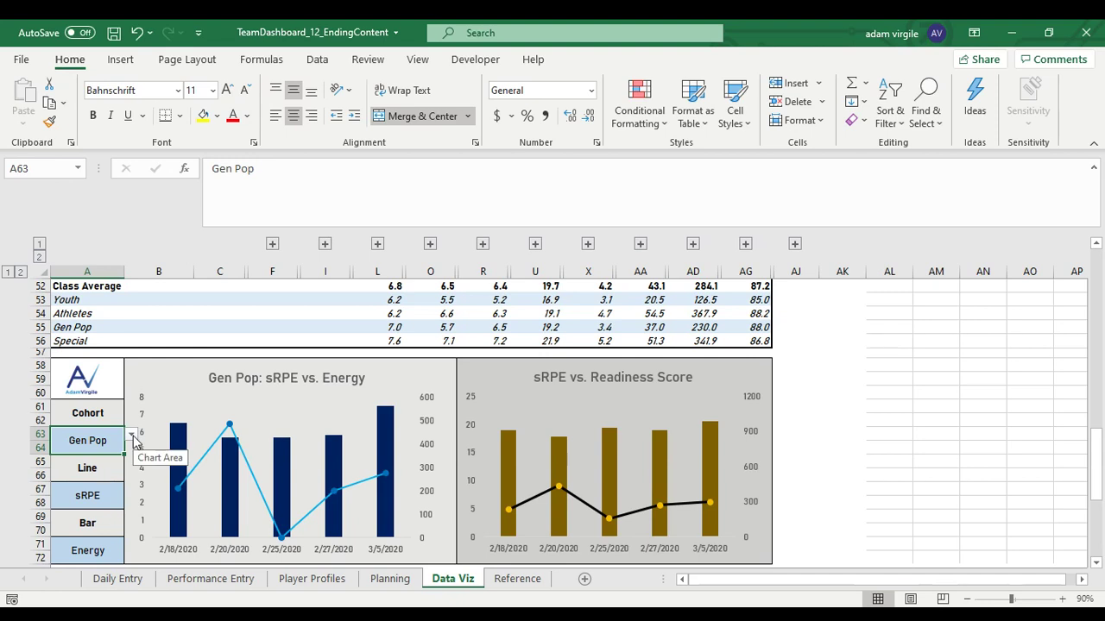
left_click(131, 435)
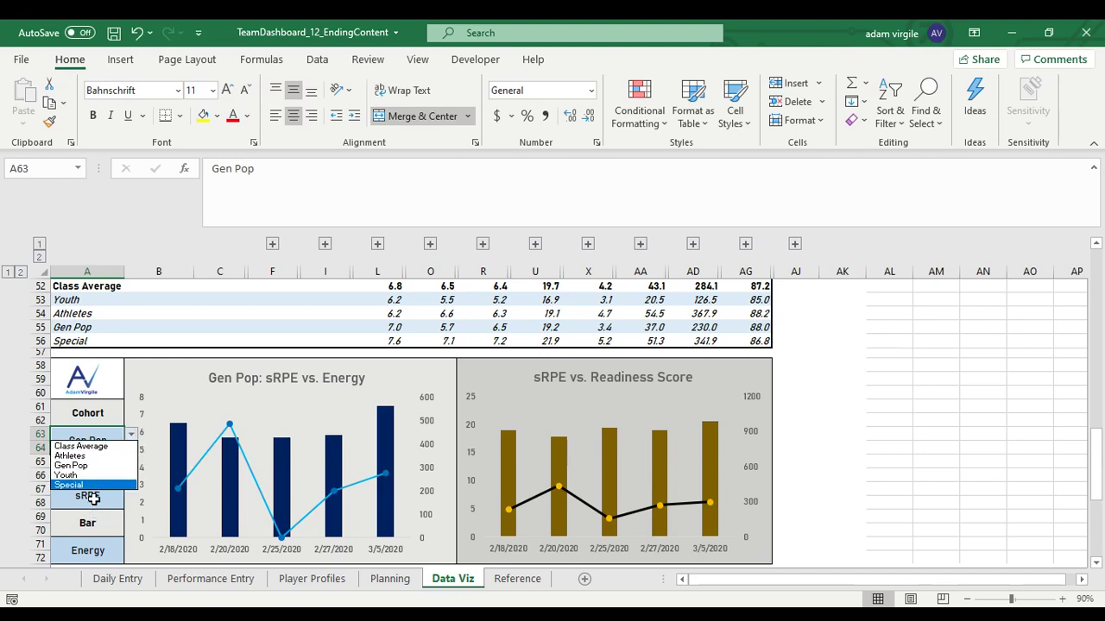
left_click(110, 436)
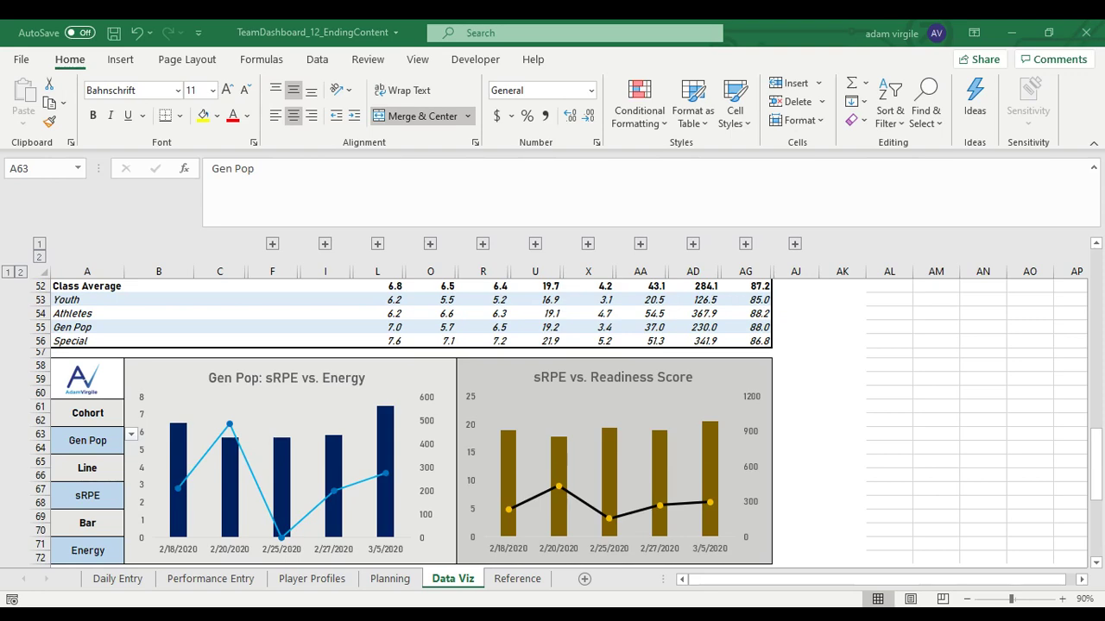
left_click(520, 587)
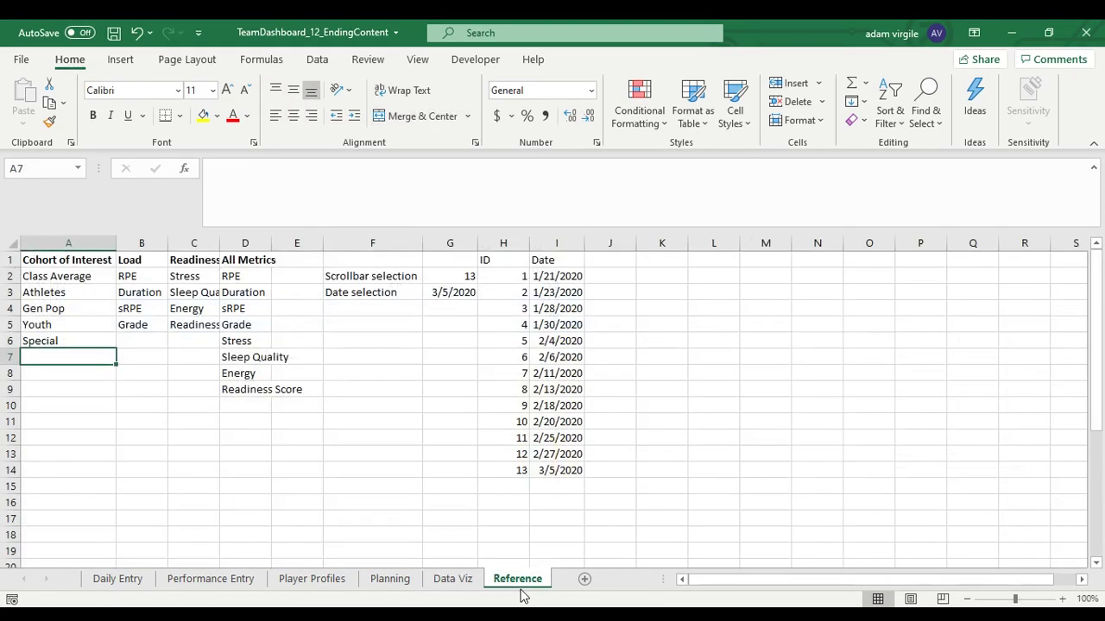
left_click(67, 293)
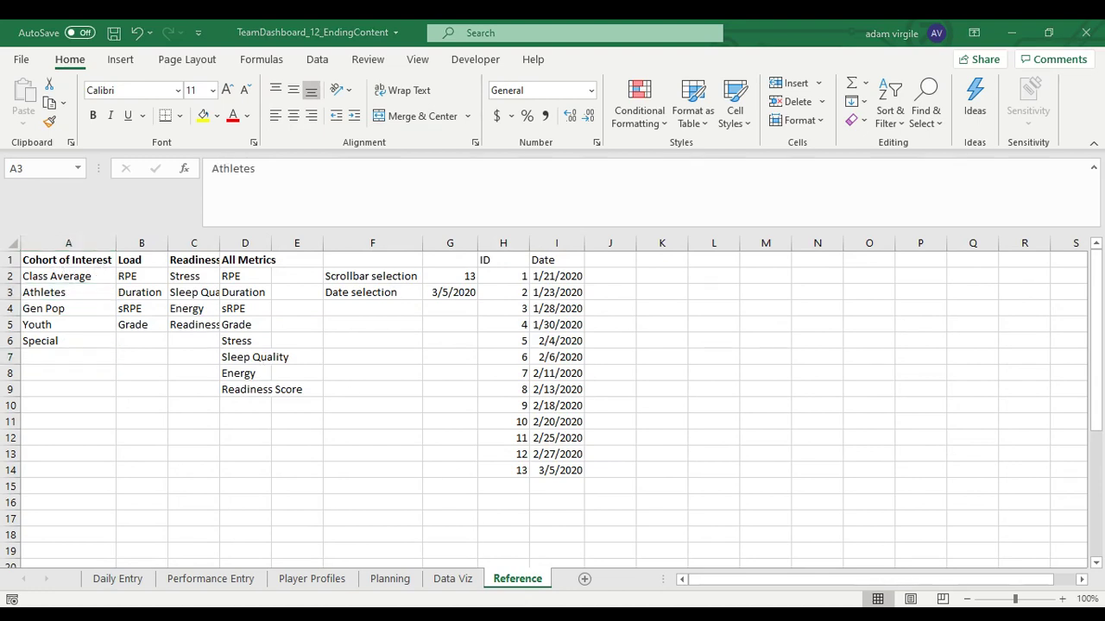
left_click(68, 372)
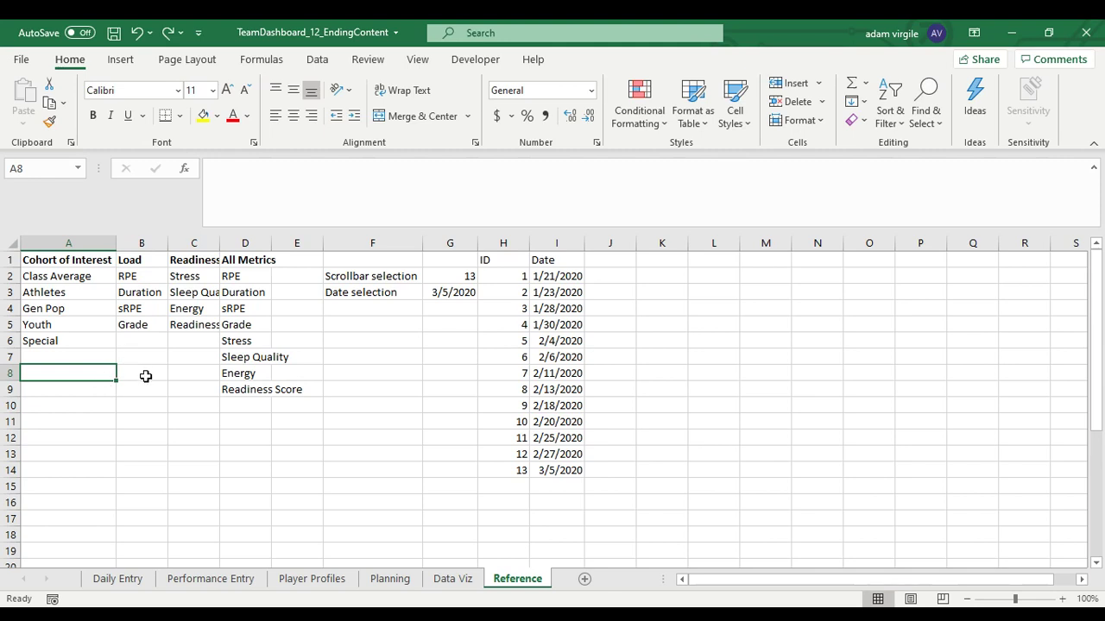
key("Down")
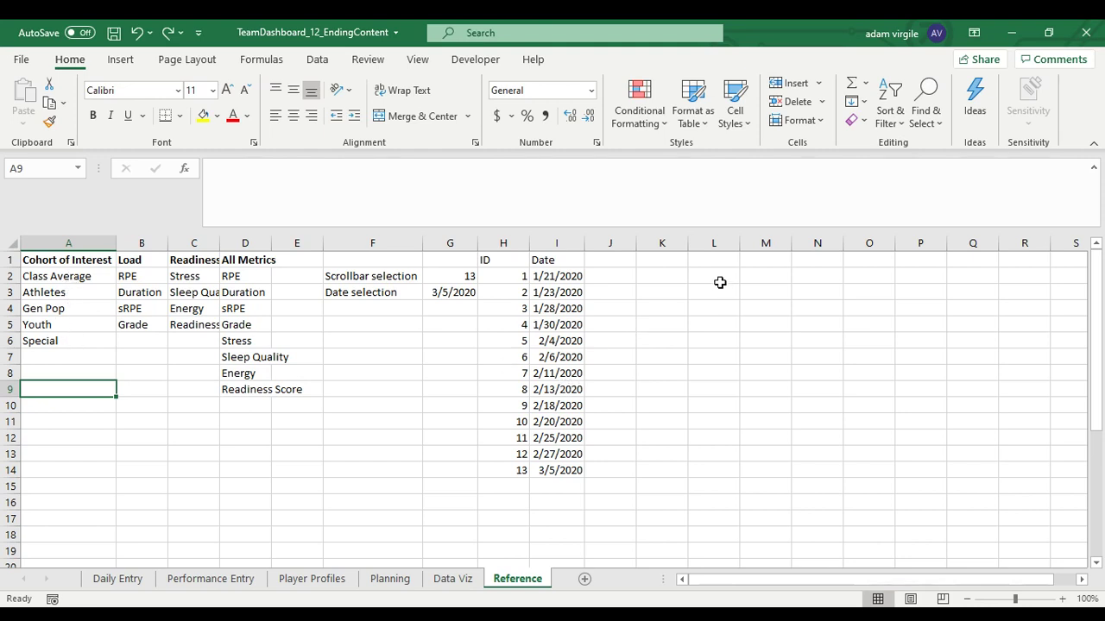
Step: Sort the Daily Entry table by CodeName from A to Z and review the repeated entries for each player
left_click(119, 579)
left_click(152, 440)
left_click(138, 329)
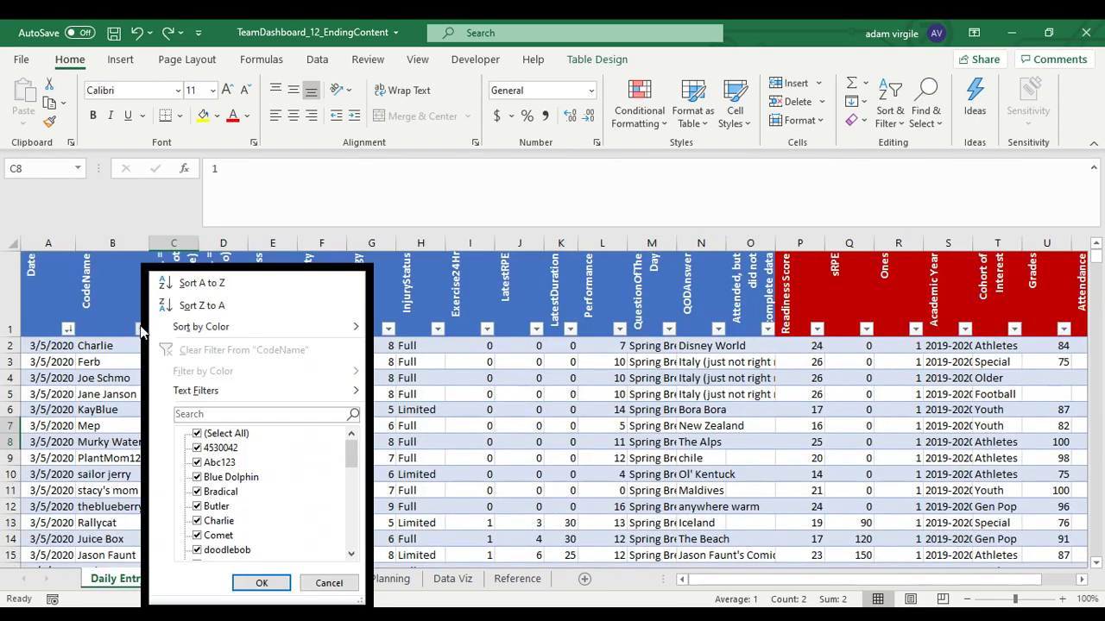
left_click(202, 282)
left_click(124, 361)
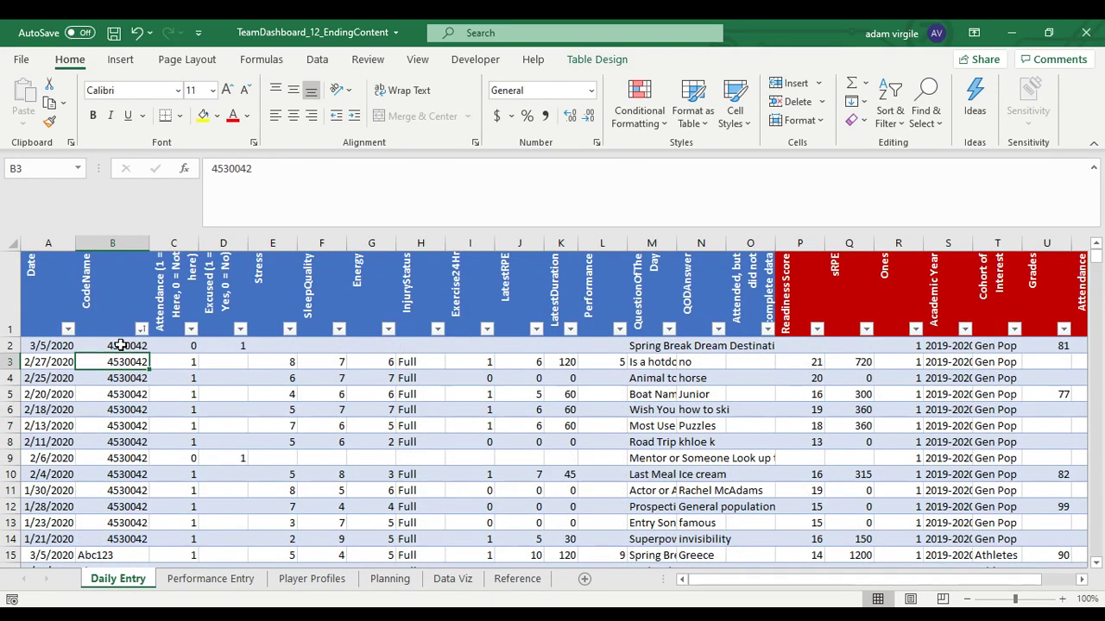
scroll(121, 346, "down", 2)
scroll(130, 354, "up", 2)
scroll(120, 367, "down", 5)
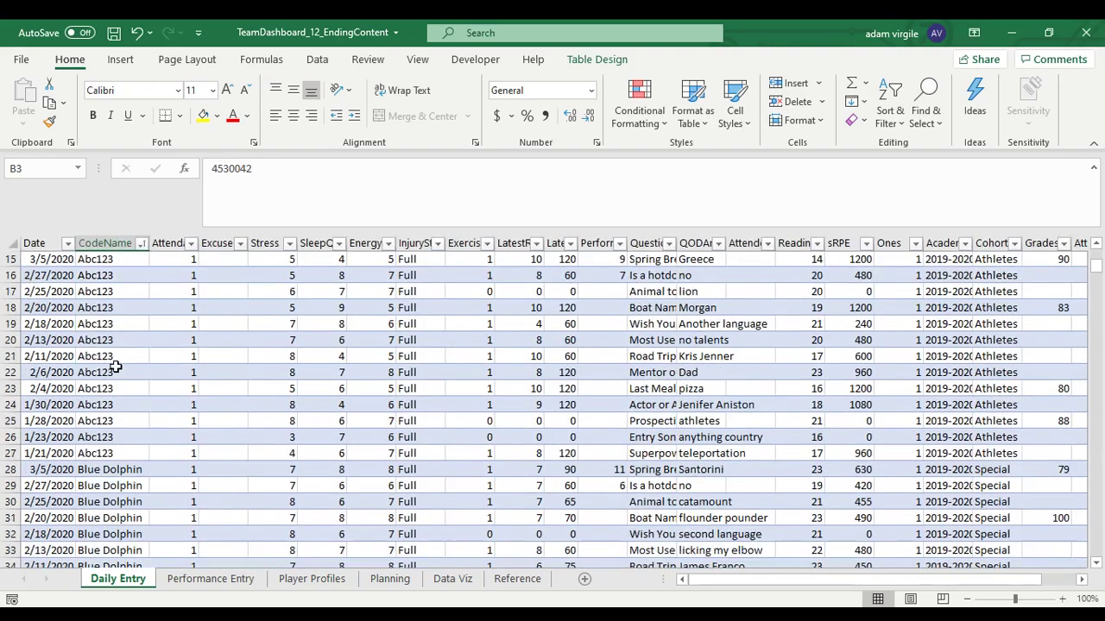
scroll(117, 372, "down", 5)
scroll(130, 462, "down", 8)
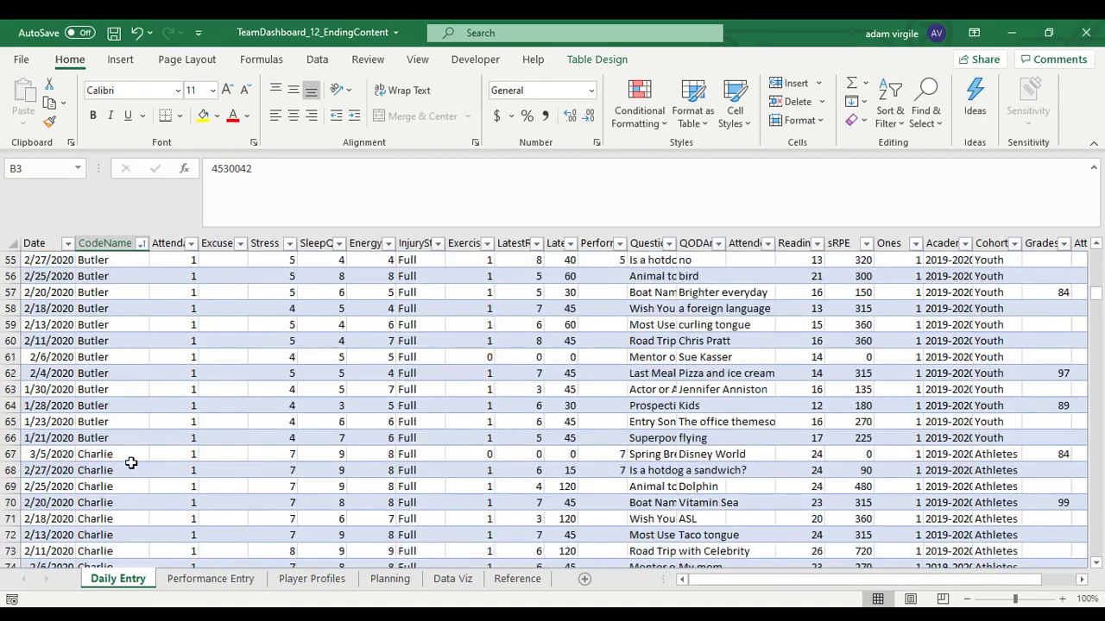
scroll(130, 464, "up", 10)
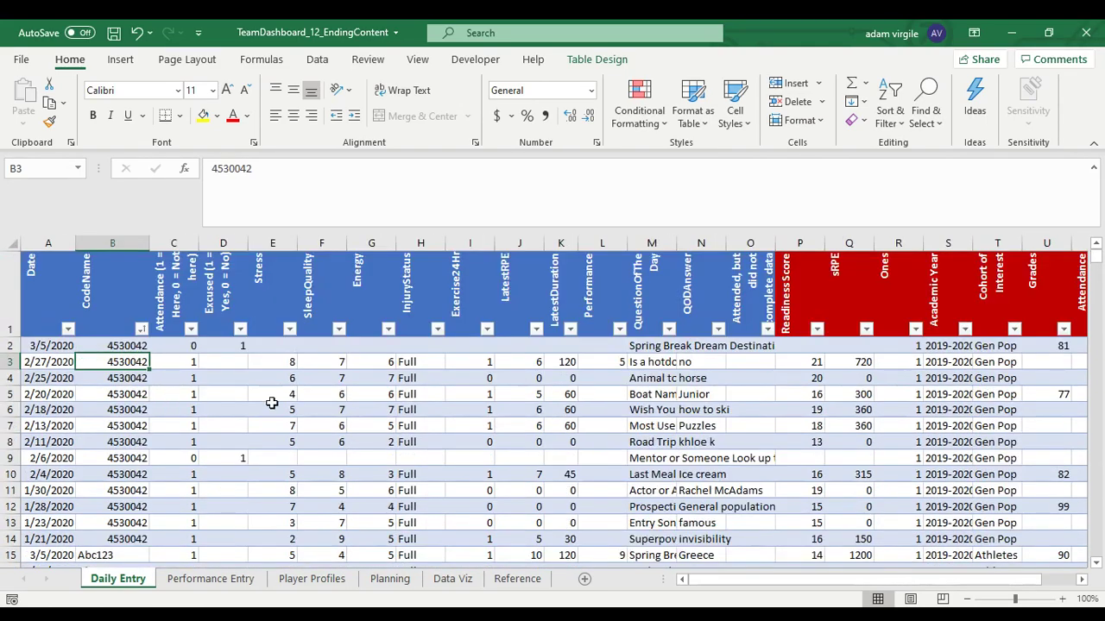
Step: List the distinct player code names from M2 of the Reference sheet with =UNIQUE(tbl_daily[CodeName]) and look through the list
left_click(517, 579)
left_click(769, 285)
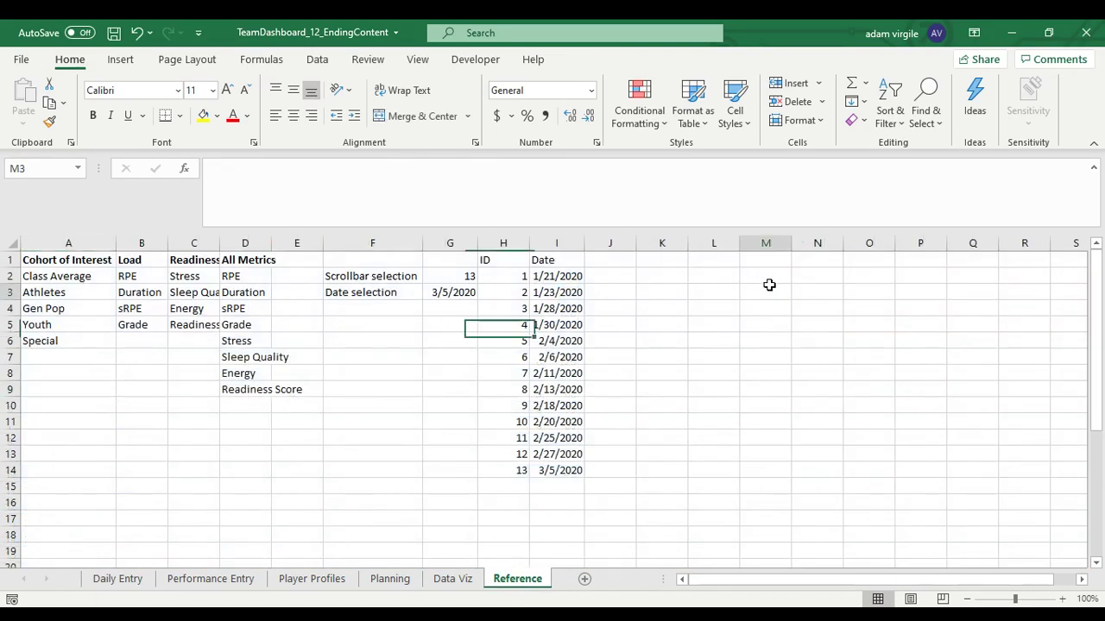
left_click(769, 280)
type("=UNIQUE(")
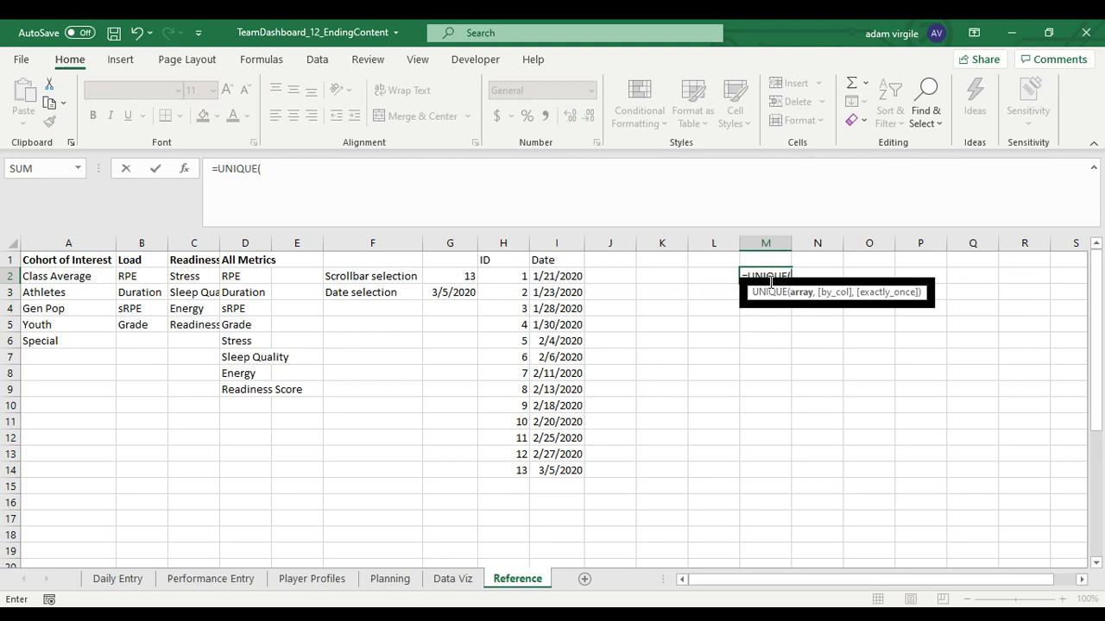
type("tbl")
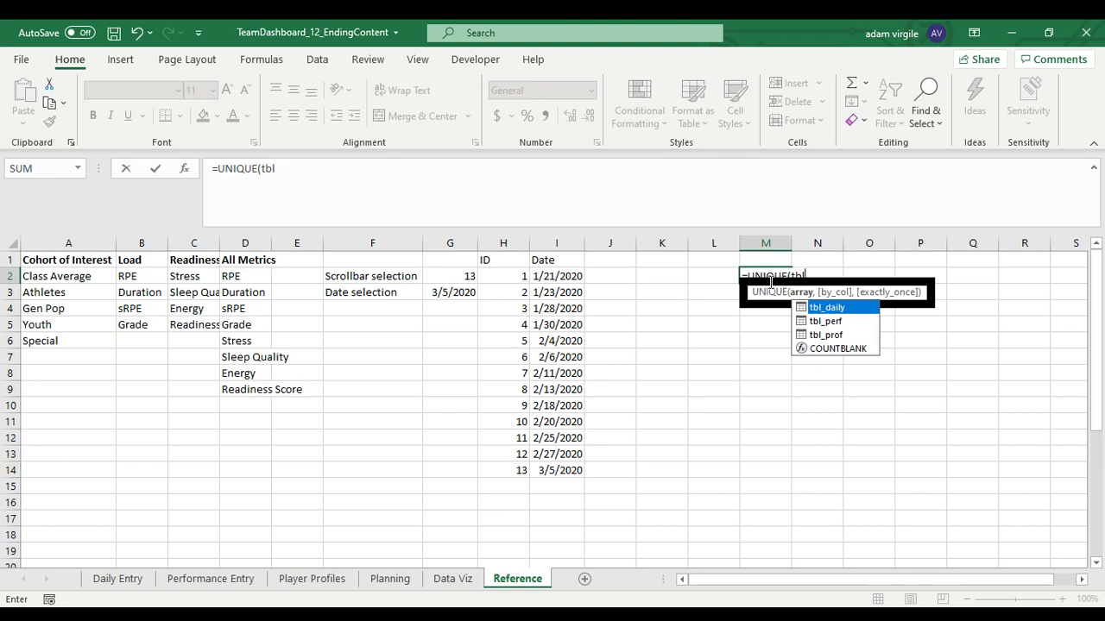
key("Tab")
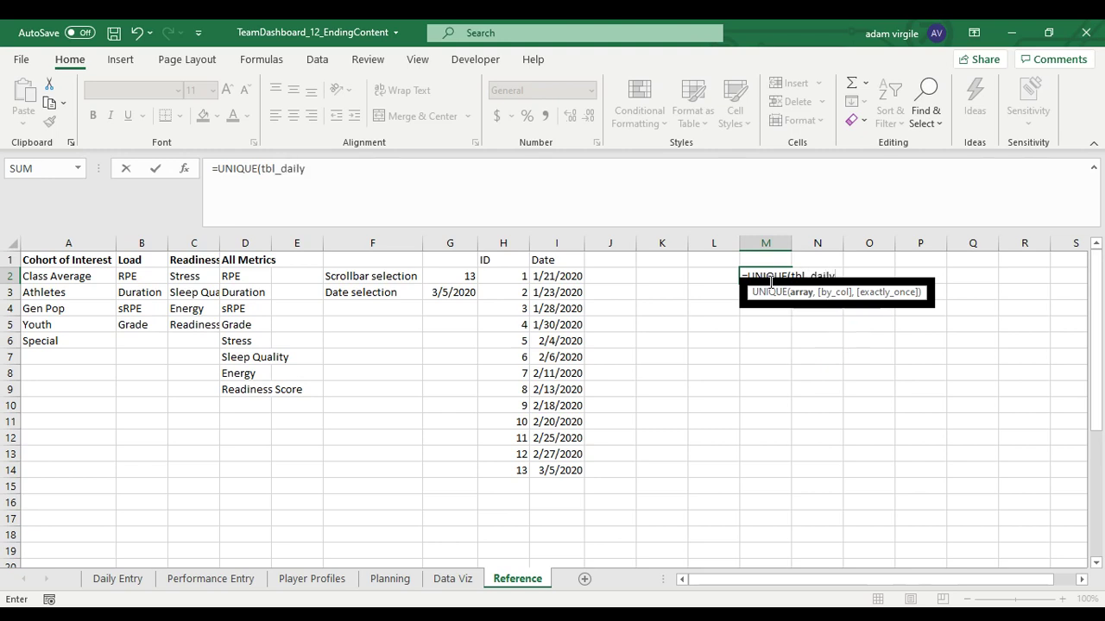
type("[C")
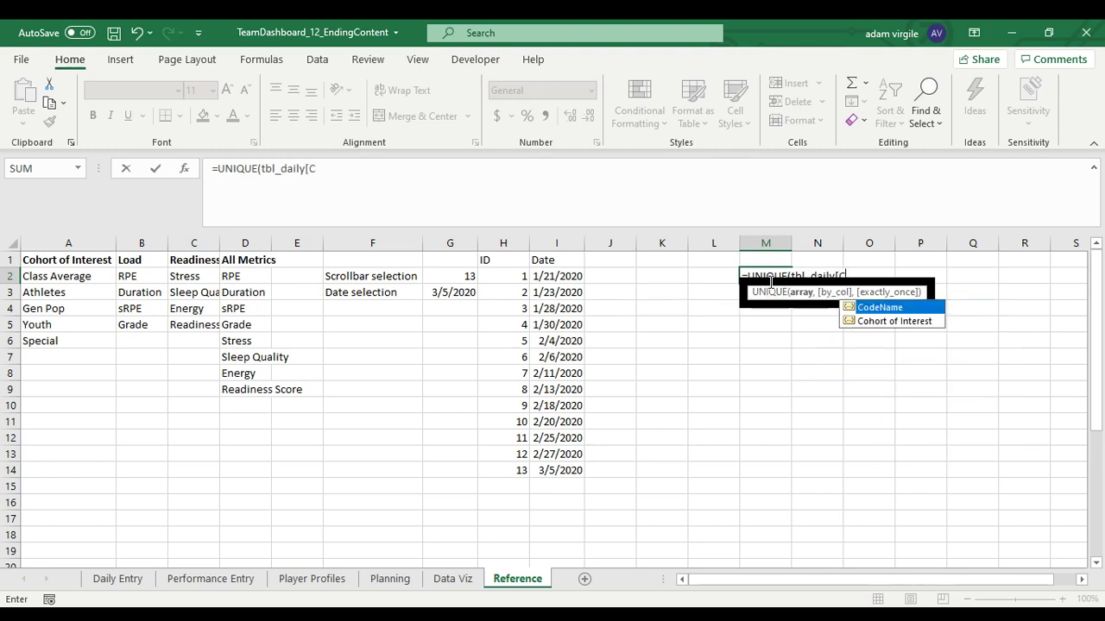
type("odeName])")
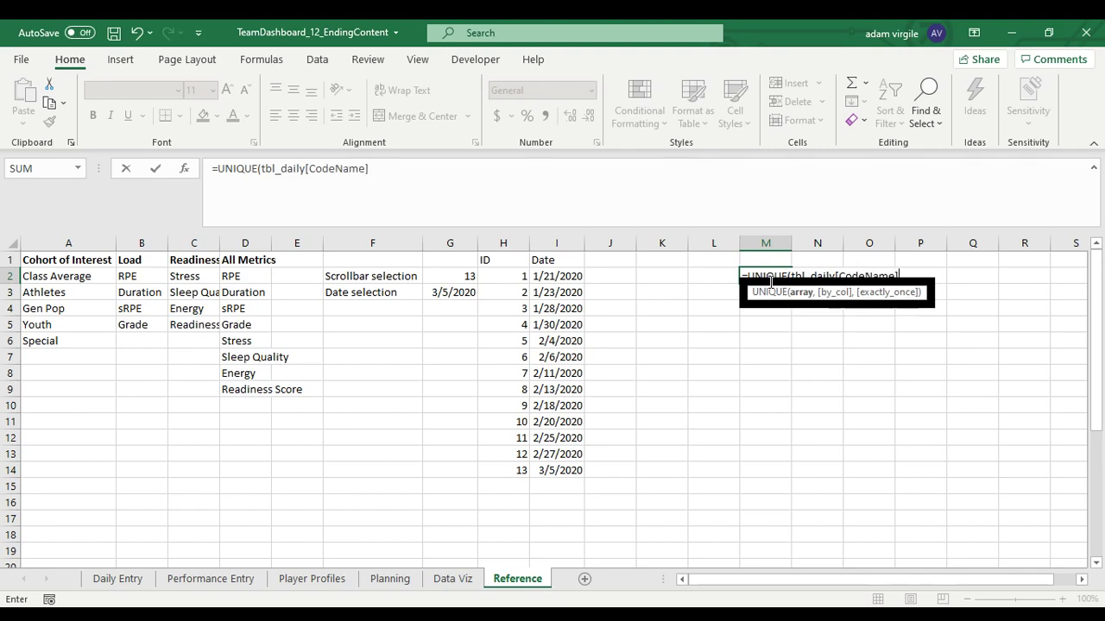
key("Return")
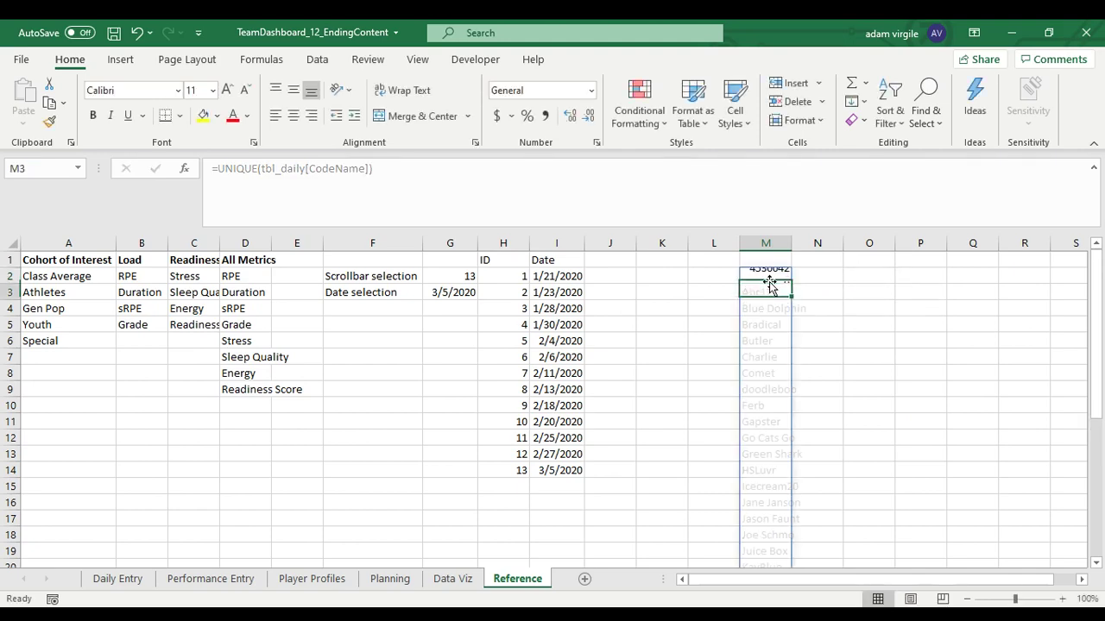
scroll(768, 285, "down", 8)
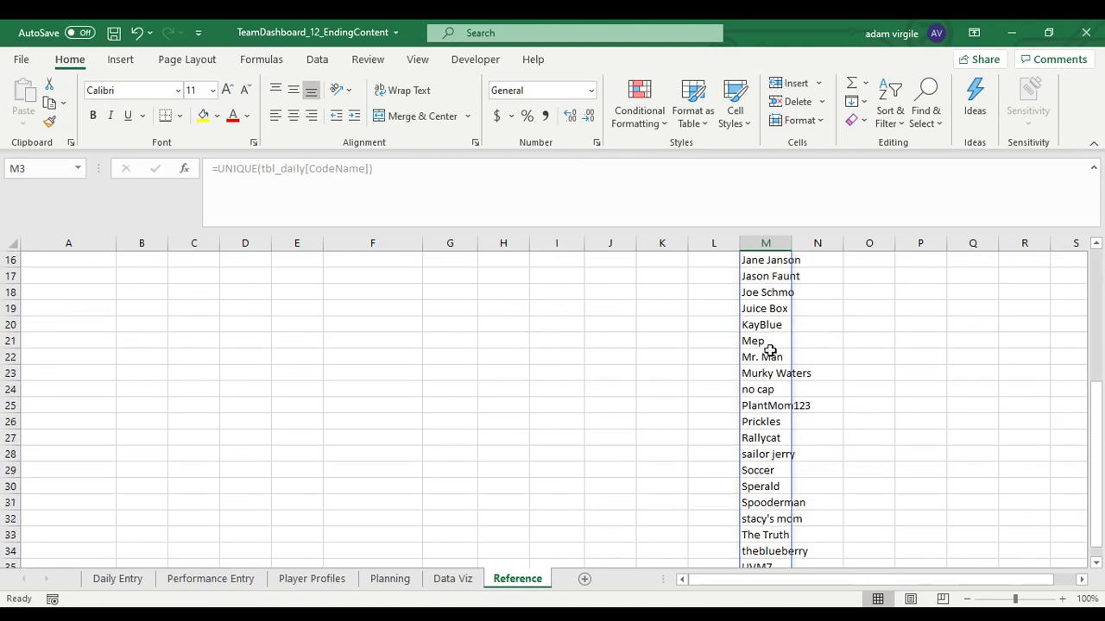
scroll(776, 421, "up", 8)
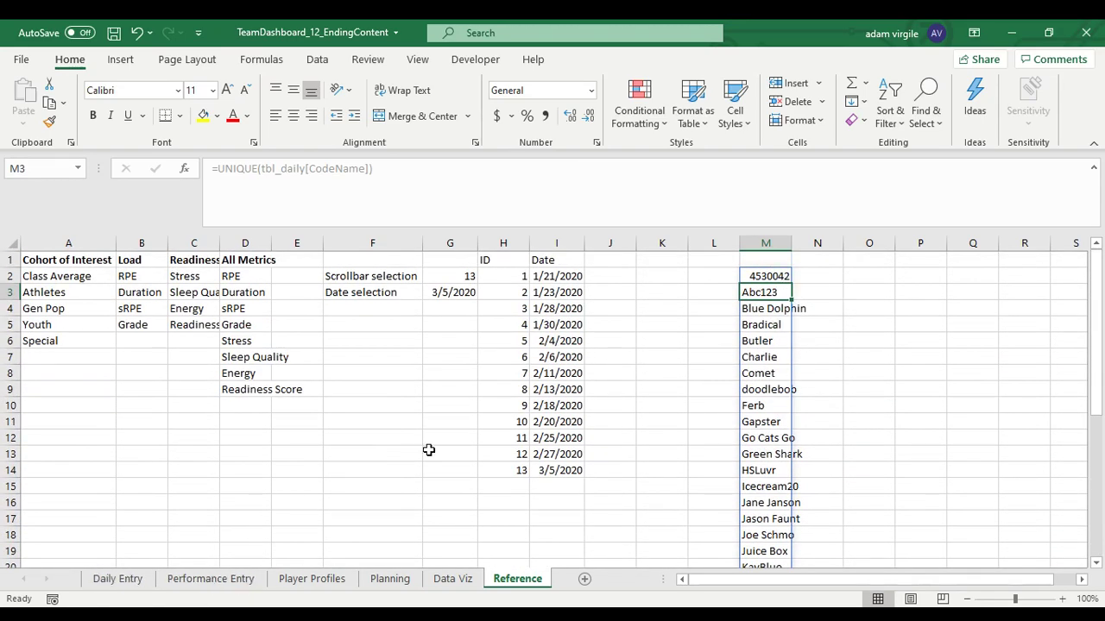
left_click(769, 276)
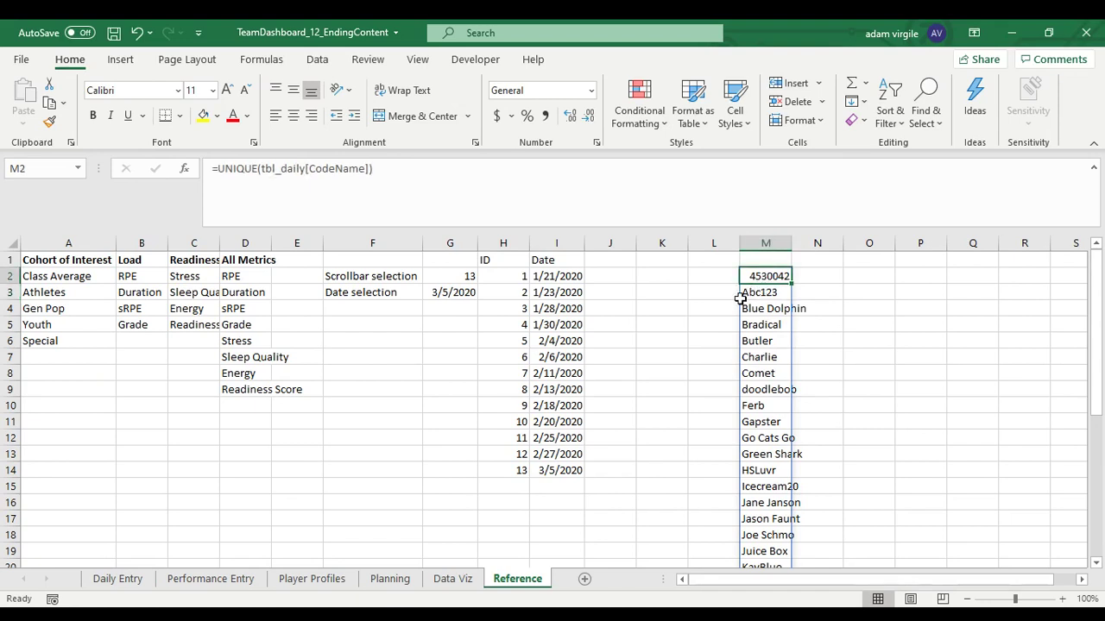
Step: Start a UNIQUE formula in A9 of the Reference sheet, below the existing cohort list, entering =UNIQUE(tbl)
left_click(62, 390)
type("=UNIQUE")
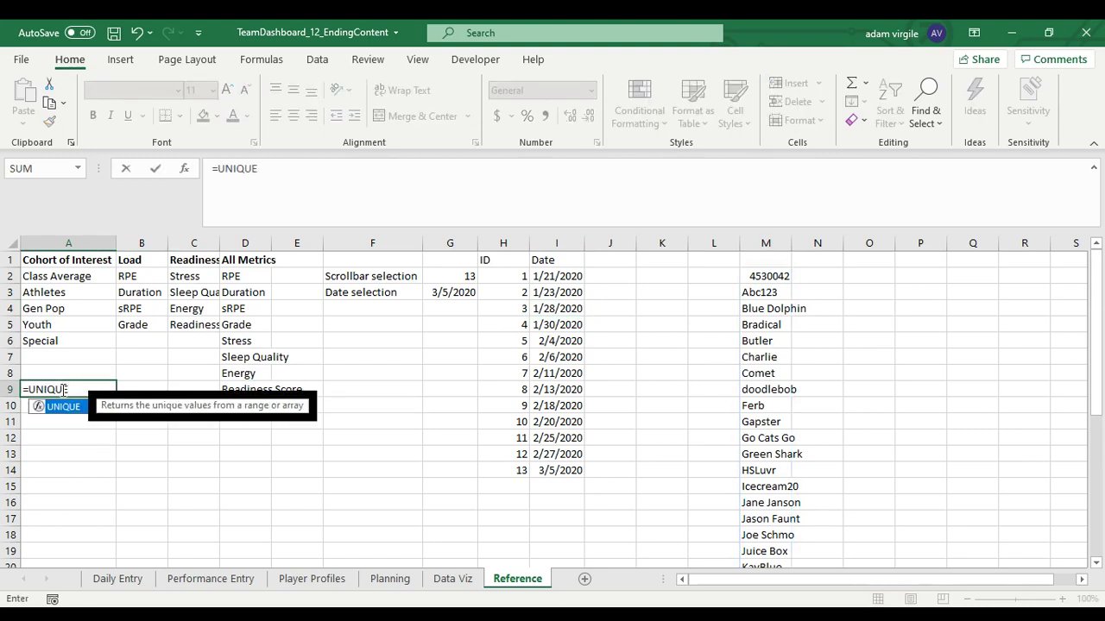
type("(tbl")
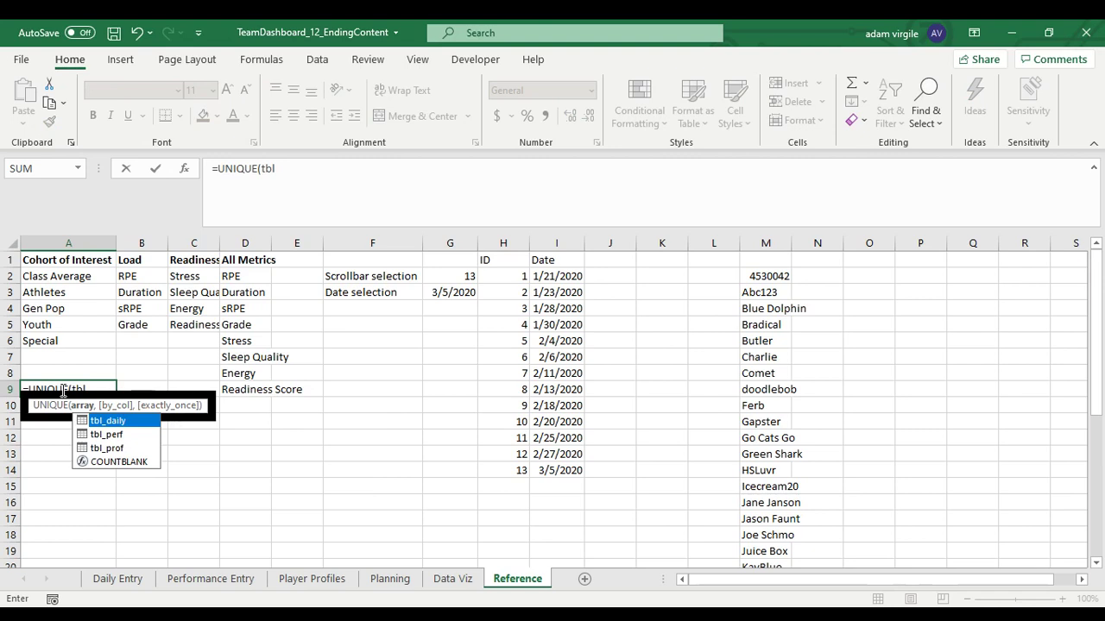
key("Right")
left_click(64, 390)
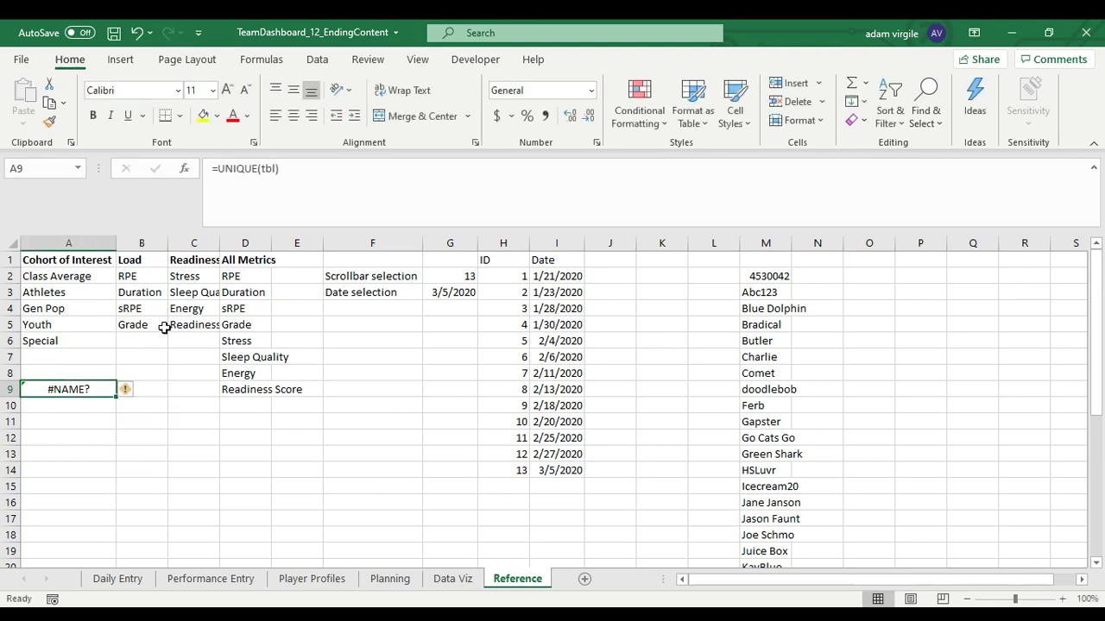
Step: Correct the formula in A9 to =UNIQUE(tbl_prof[Cohort of Interest]) to list every distinct cohort from the player profiles
left_click(332, 202)
key("BackSpace")
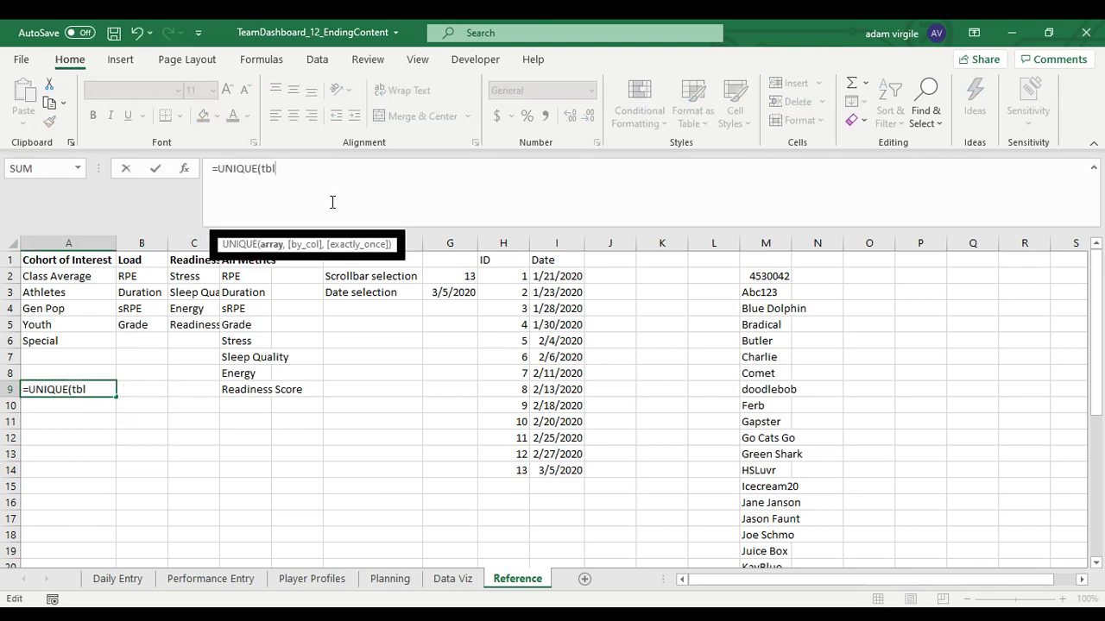
type("_")
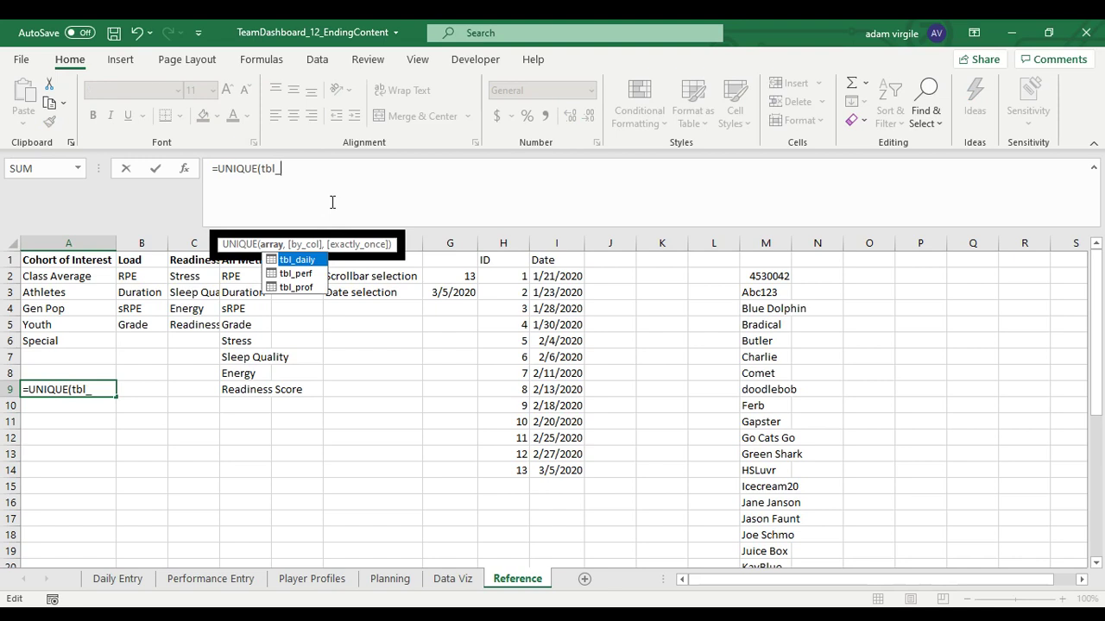
key("Down")
key("Down")
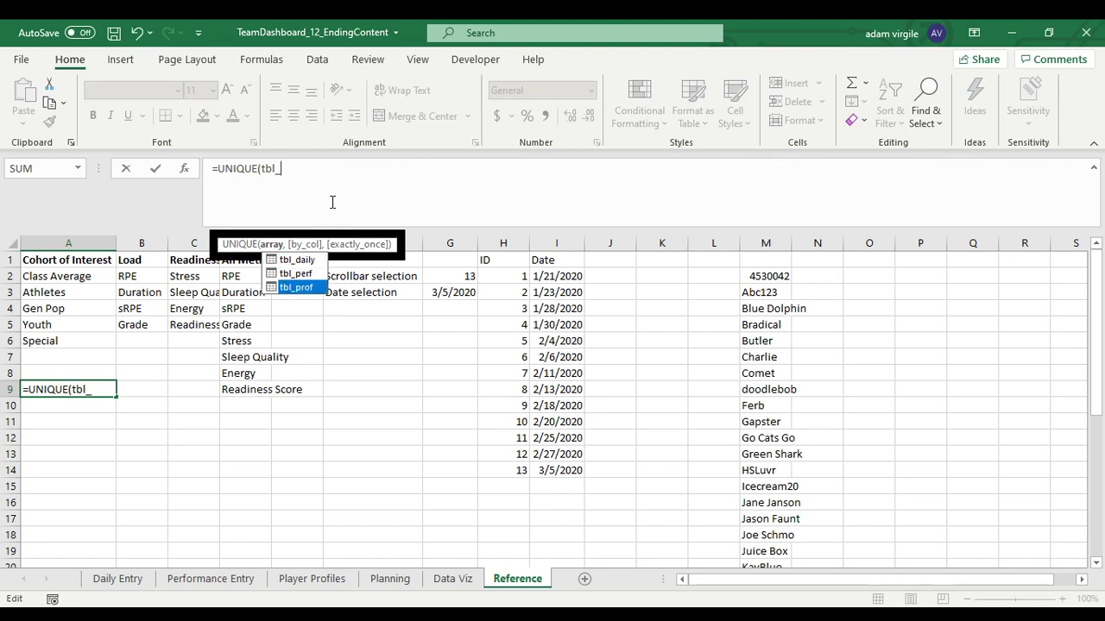
key("Tab")
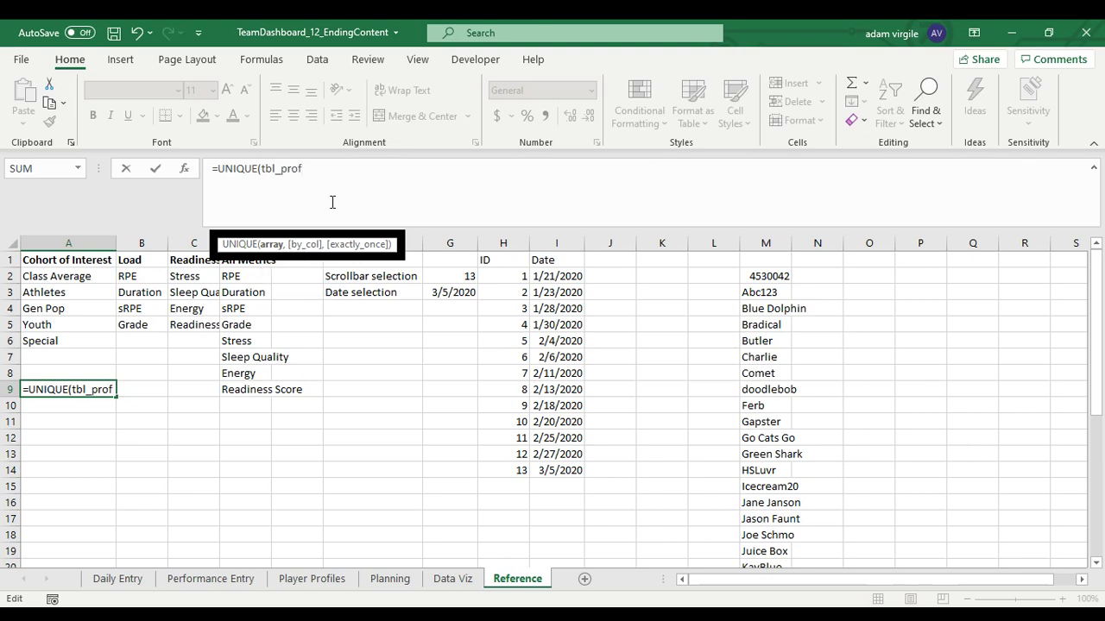
type("[")
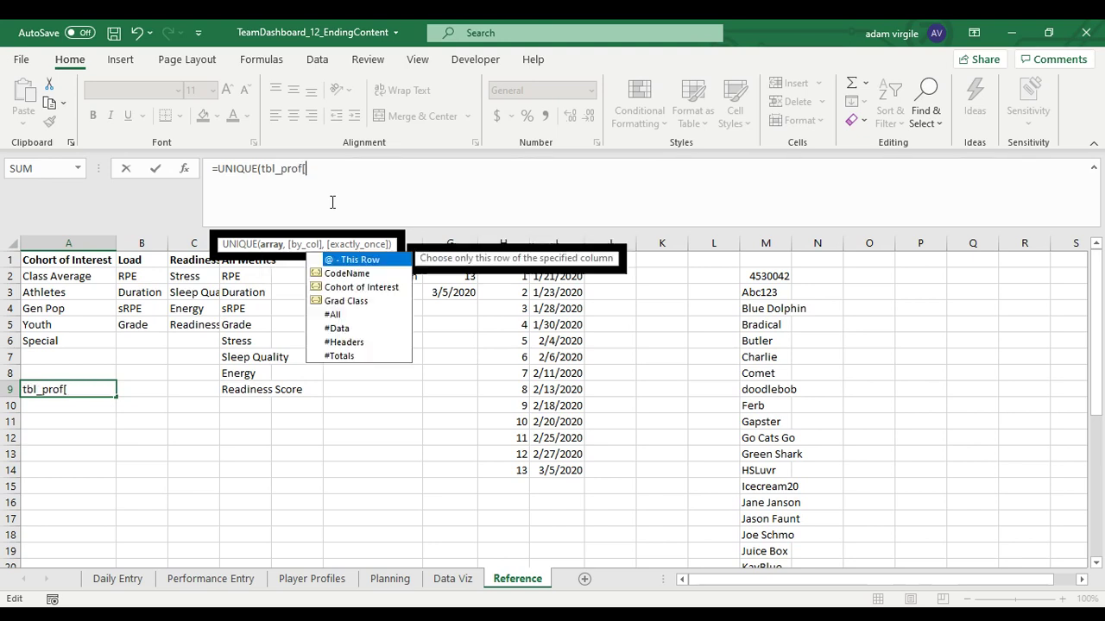
key("Down")
key("Down")
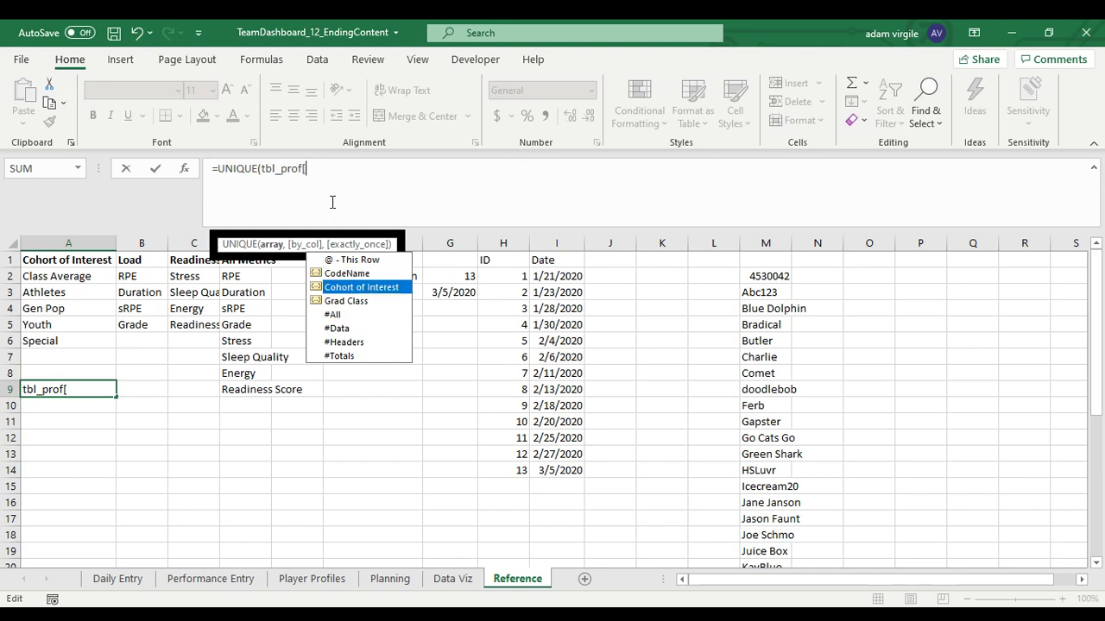
key("Tab")
type("]")
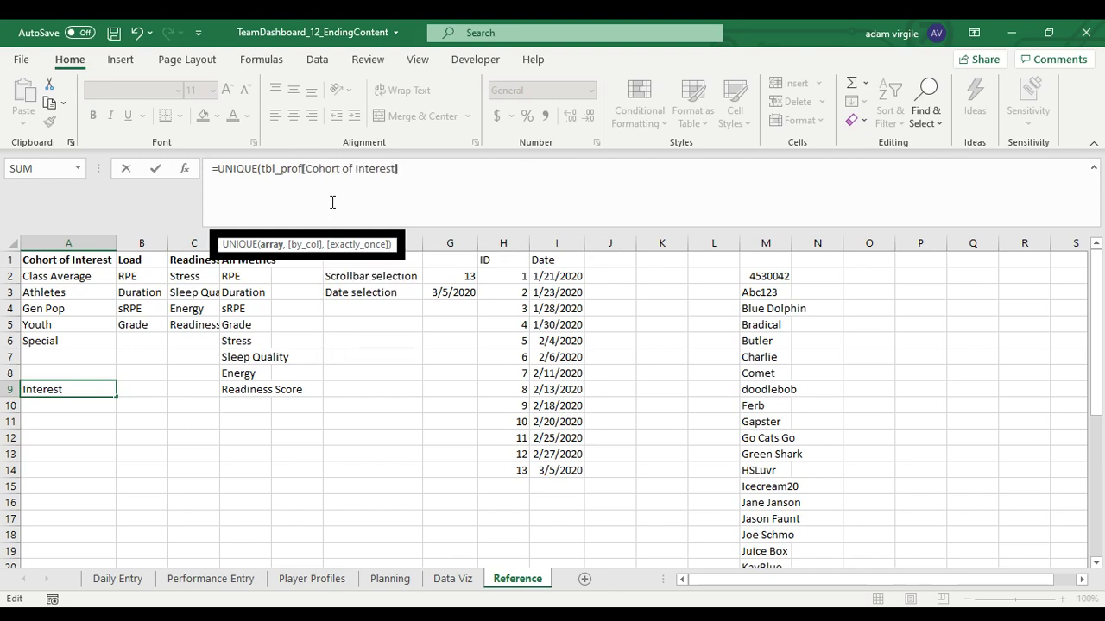
type(")")
key("Return")
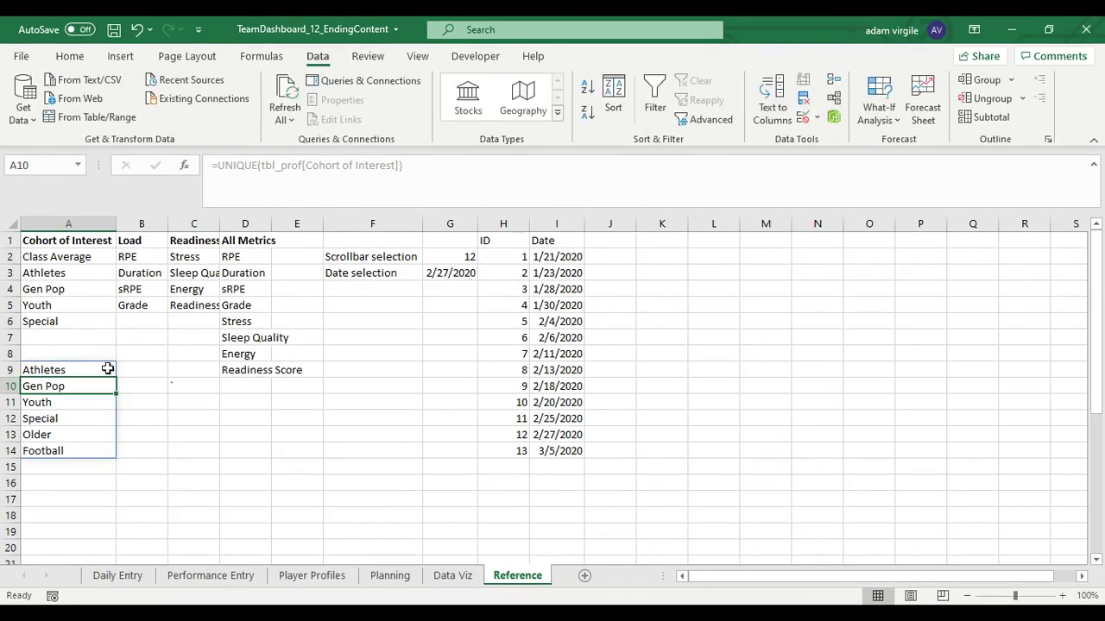
Step: Copy the UNIQUE cohort list in A9:A14 of the Reference sheet to A3, replacing the fixed cohort names below Class Average
left_click_drag(86, 367, 83, 446)
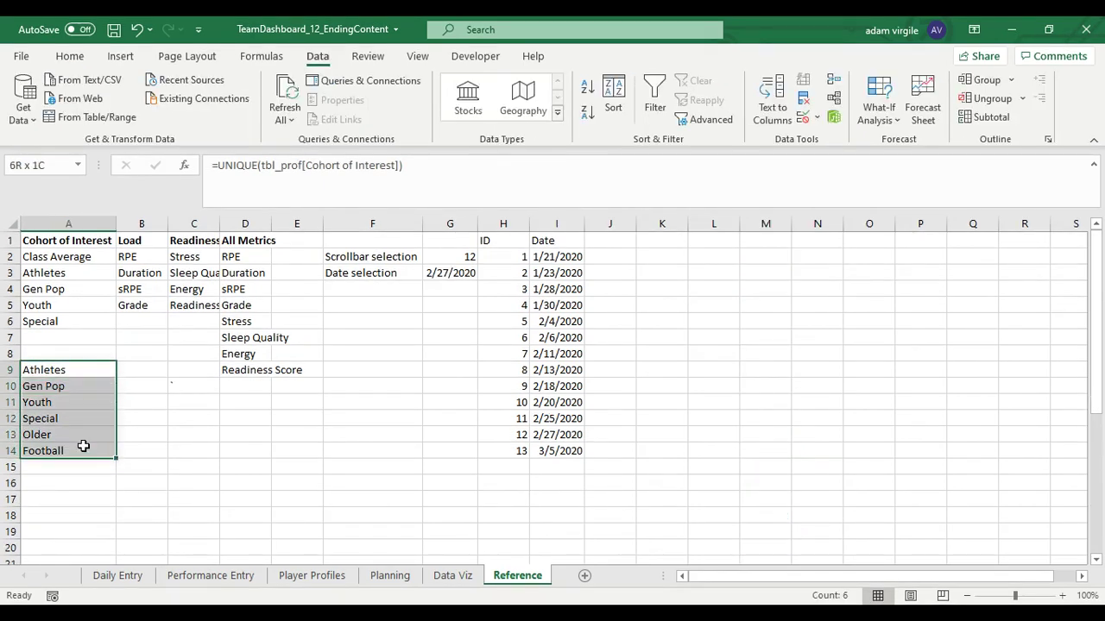
key("ctrl+c")
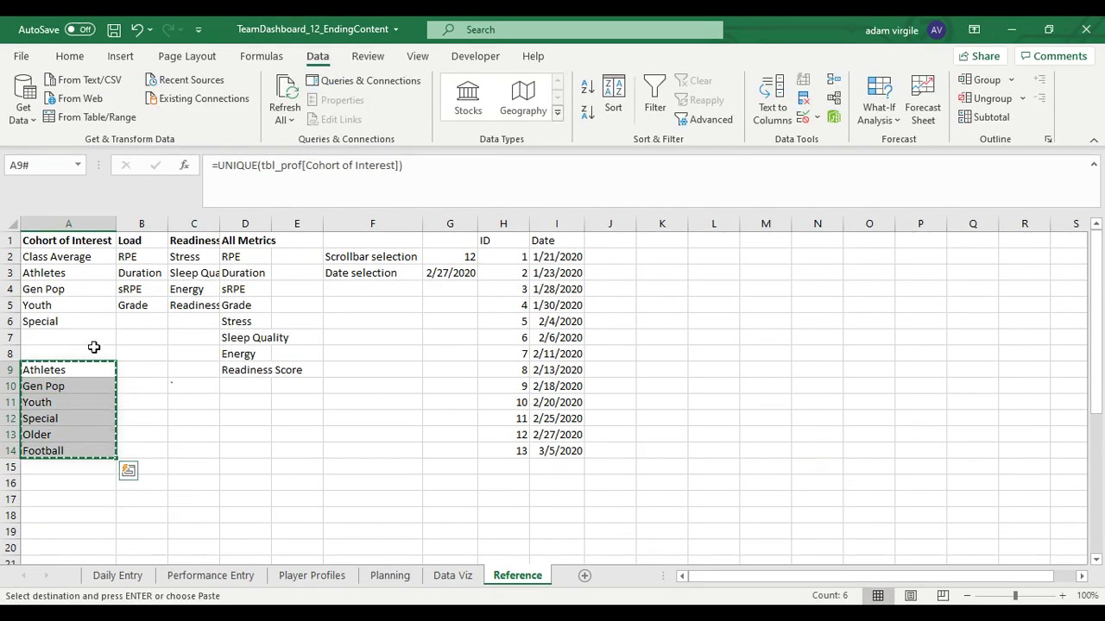
left_click(69, 275)
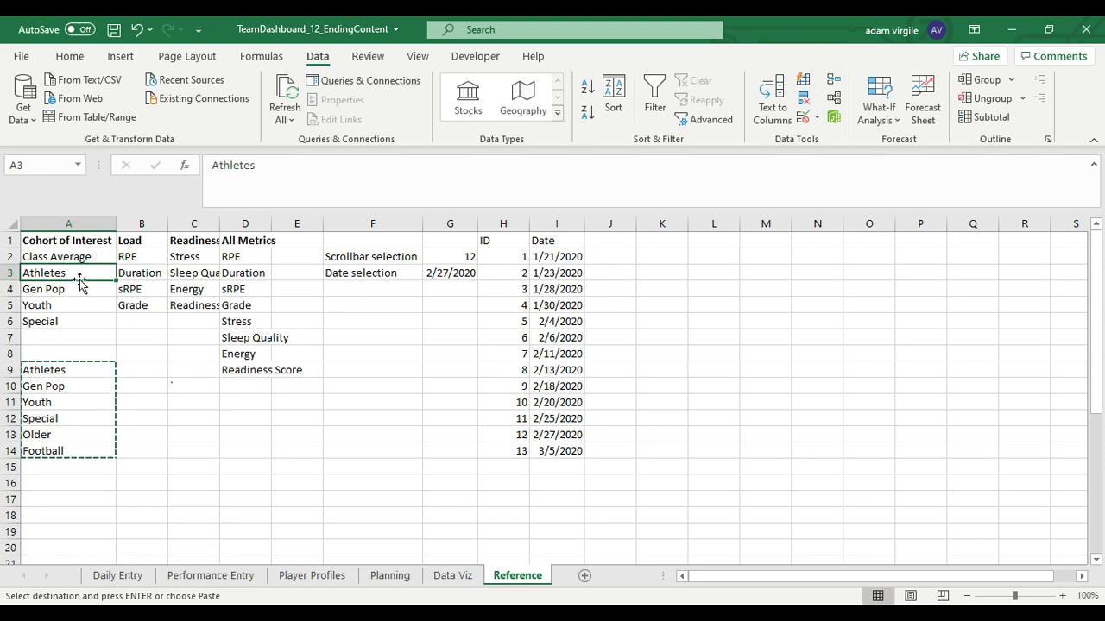
key("ctrl+v")
Step: Clear the original cohort list from A9:A14 and check the spilled UNIQUE formula in the list below Class Average
left_click_drag(89, 373, 87, 436)
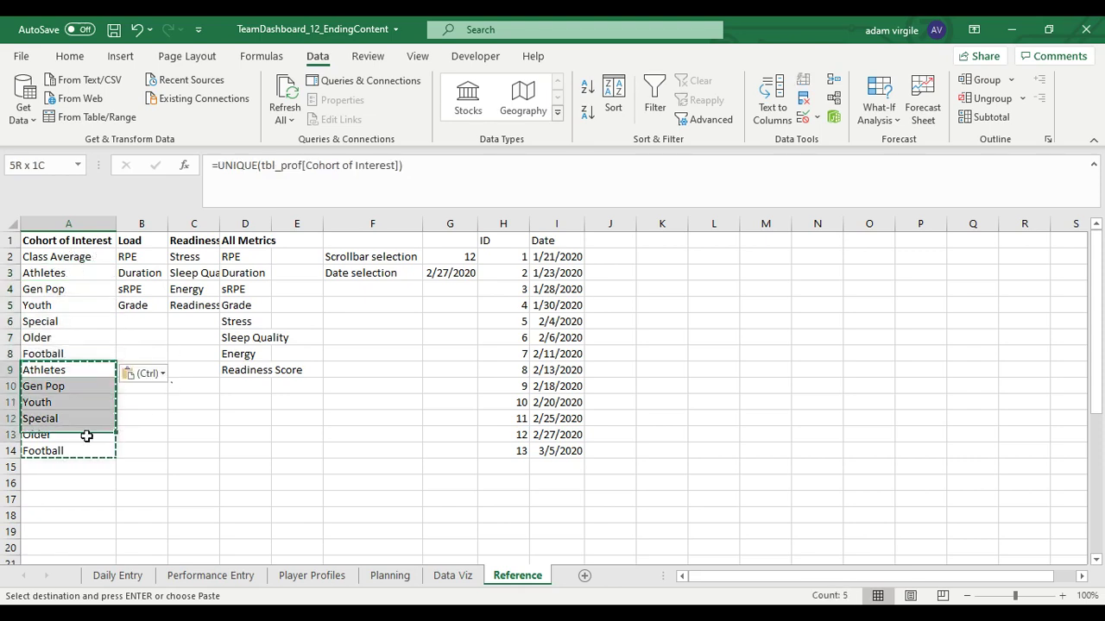
right_click(86, 444)
left_click(190, 351)
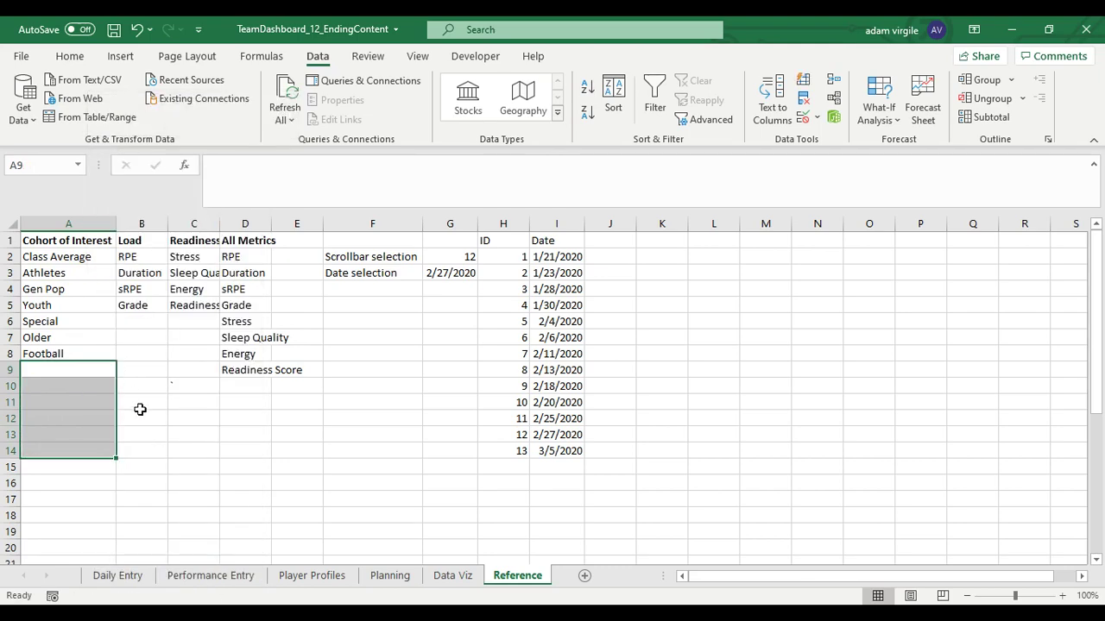
left_click(142, 450)
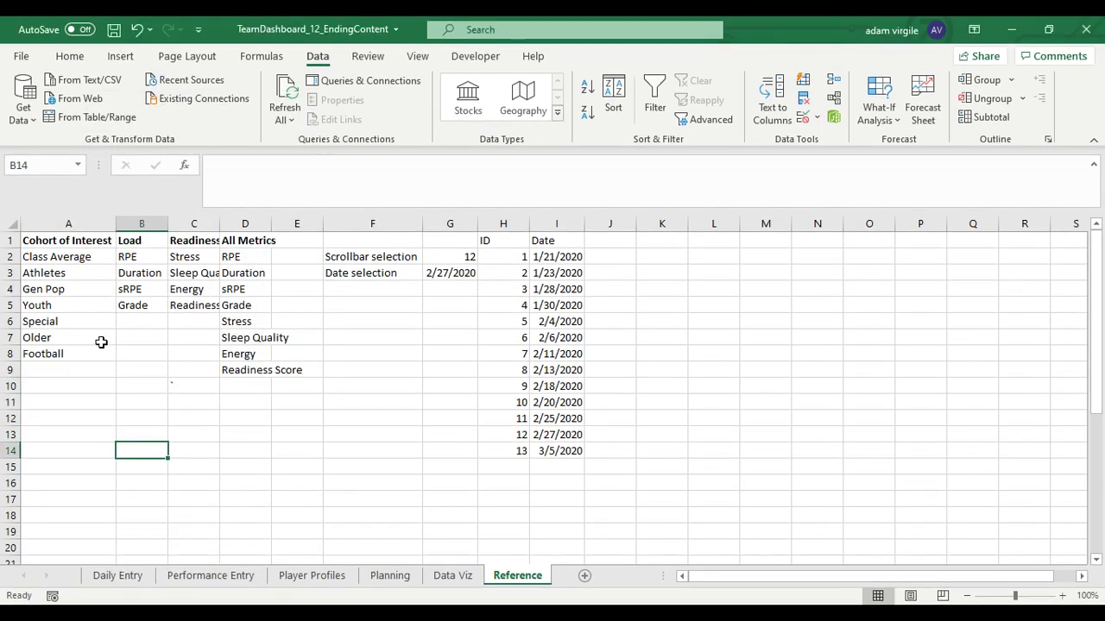
left_click(85, 321)
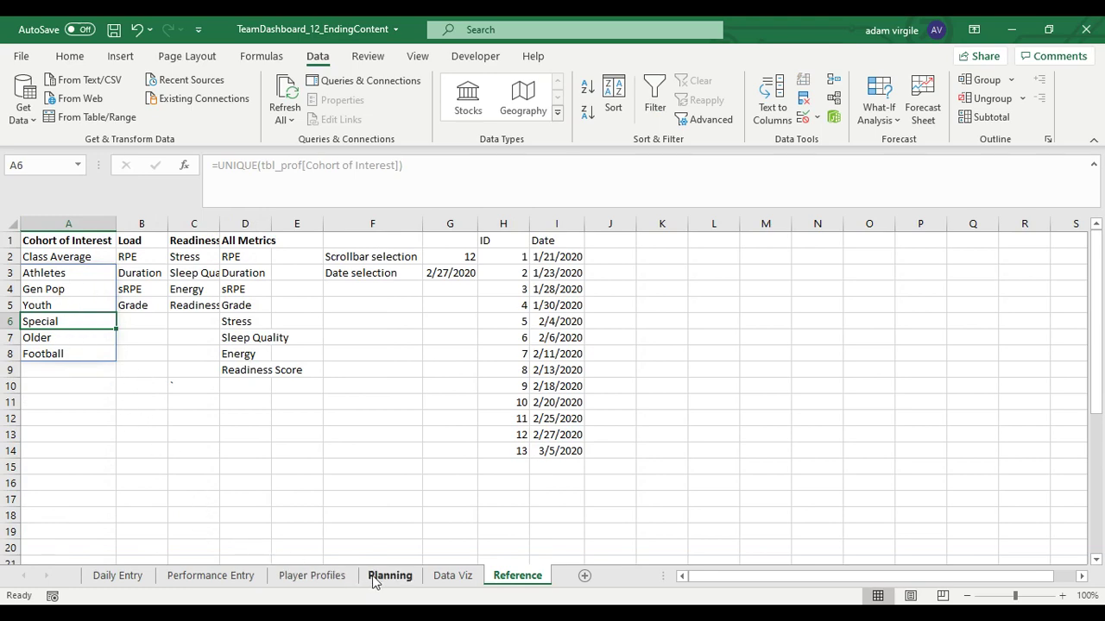
Step: Review the choices offered by the cohort selector in A61 of the Data Viz sheet
left_click(440, 577)
left_click(110, 431)
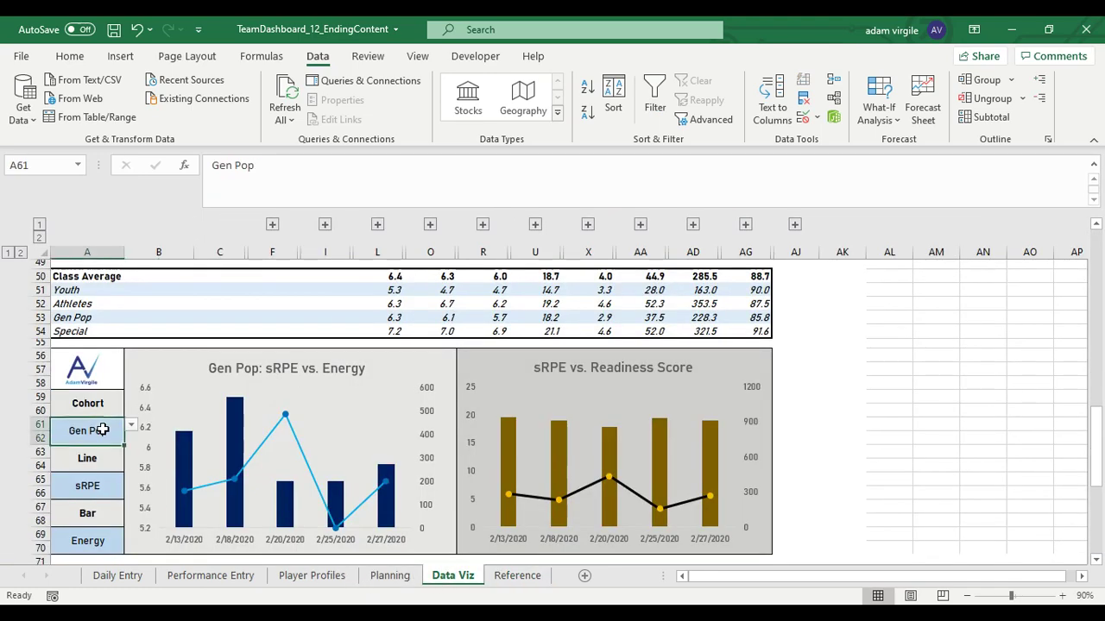
left_click(130, 425)
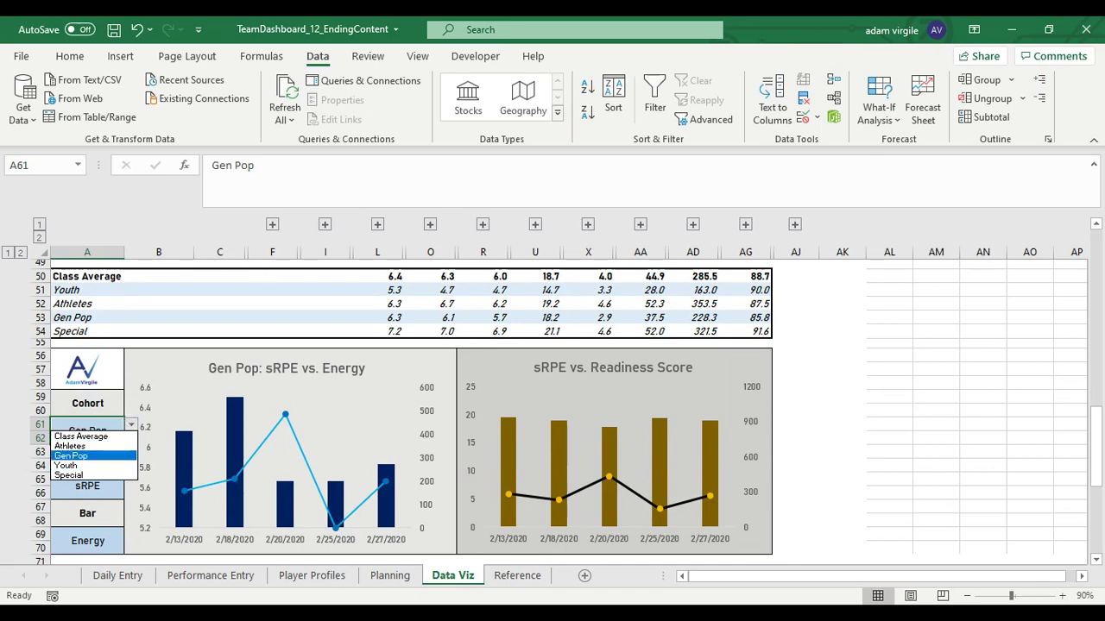
left_click(96, 425)
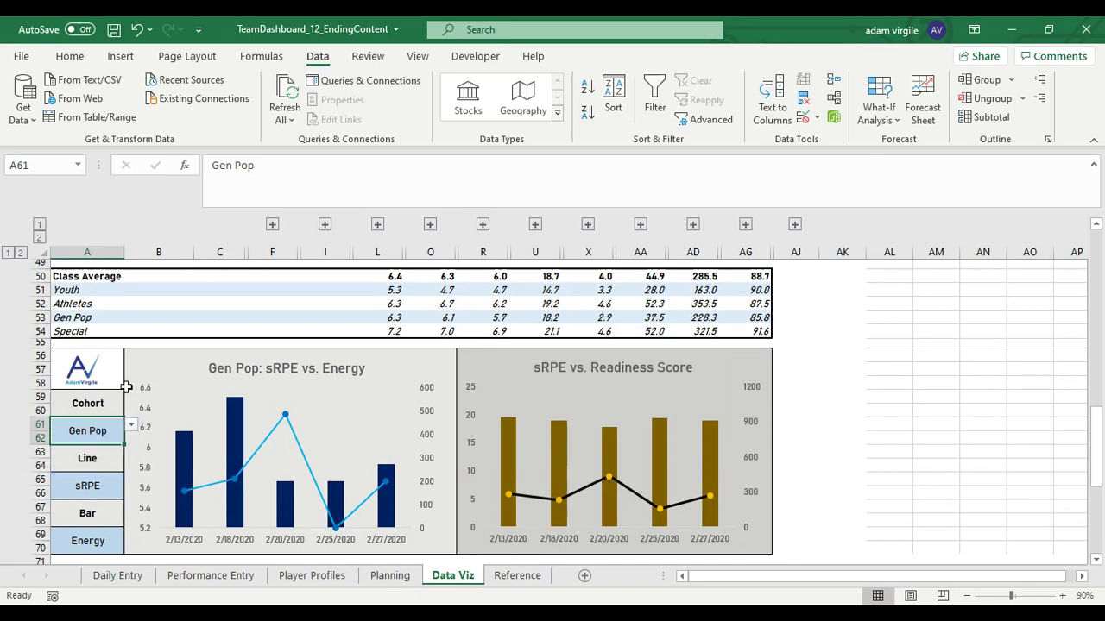
Step: Set the cohort selector's data validation source to =Reference!$A$2:$A$8 and check the choices it offers
left_click(805, 117)
left_click(432, 275)
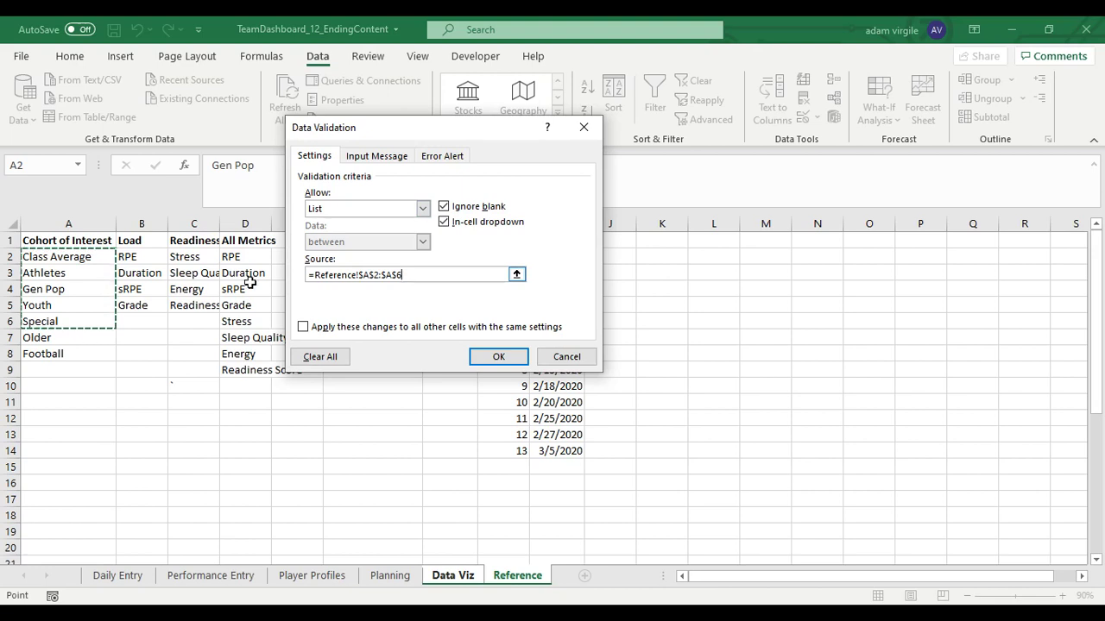
key("Tab")
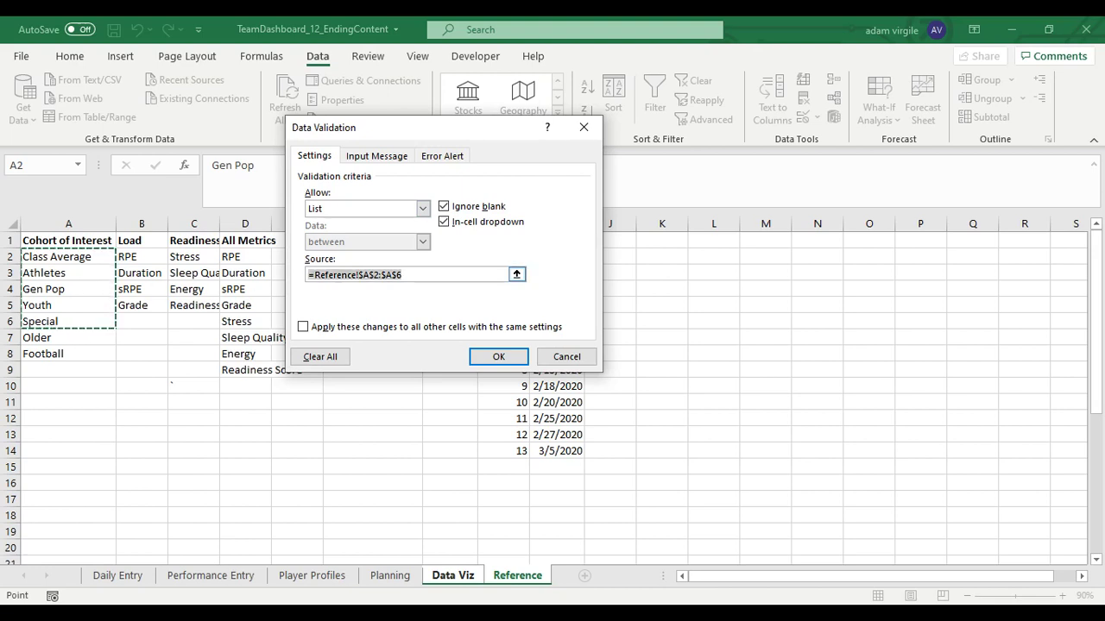
key("BackSpace")
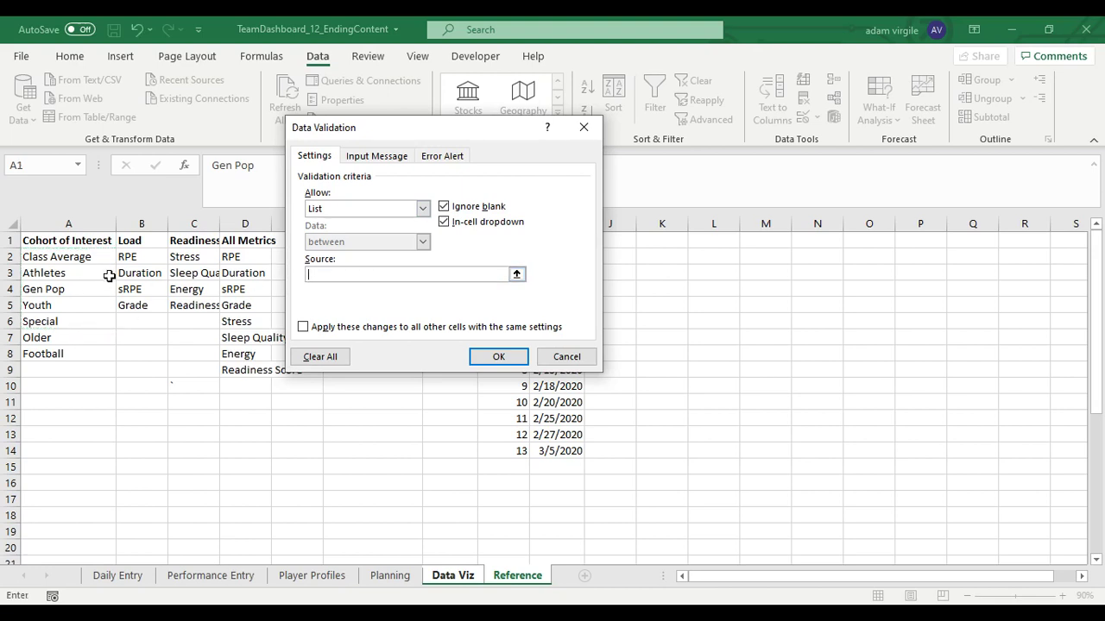
left_click_drag(95, 258, 107, 353)
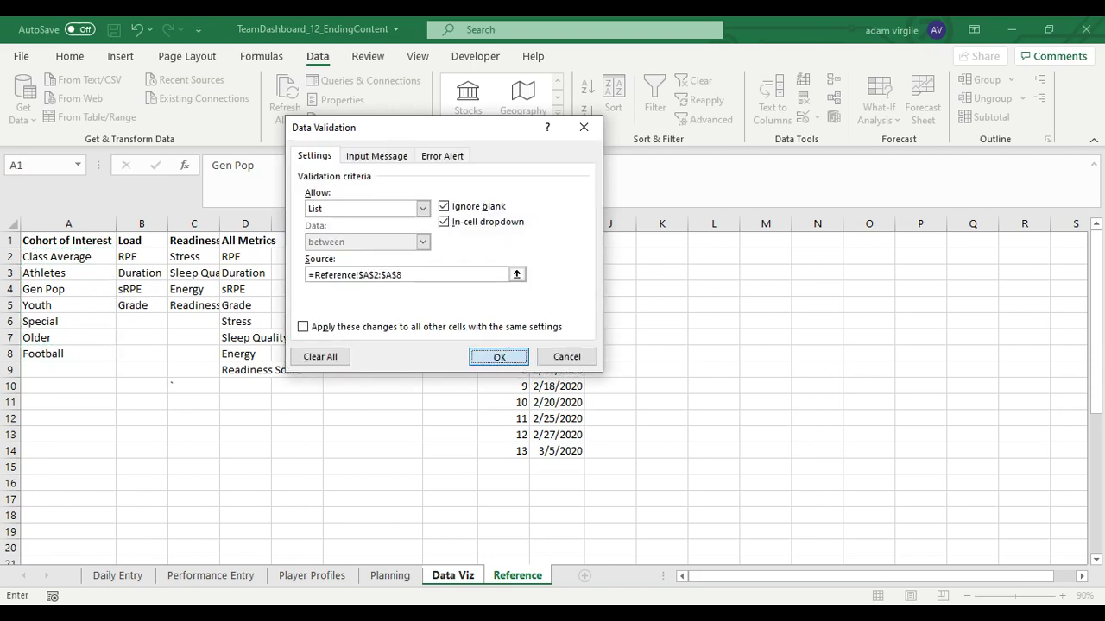
left_click(501, 357)
left_click(131, 421)
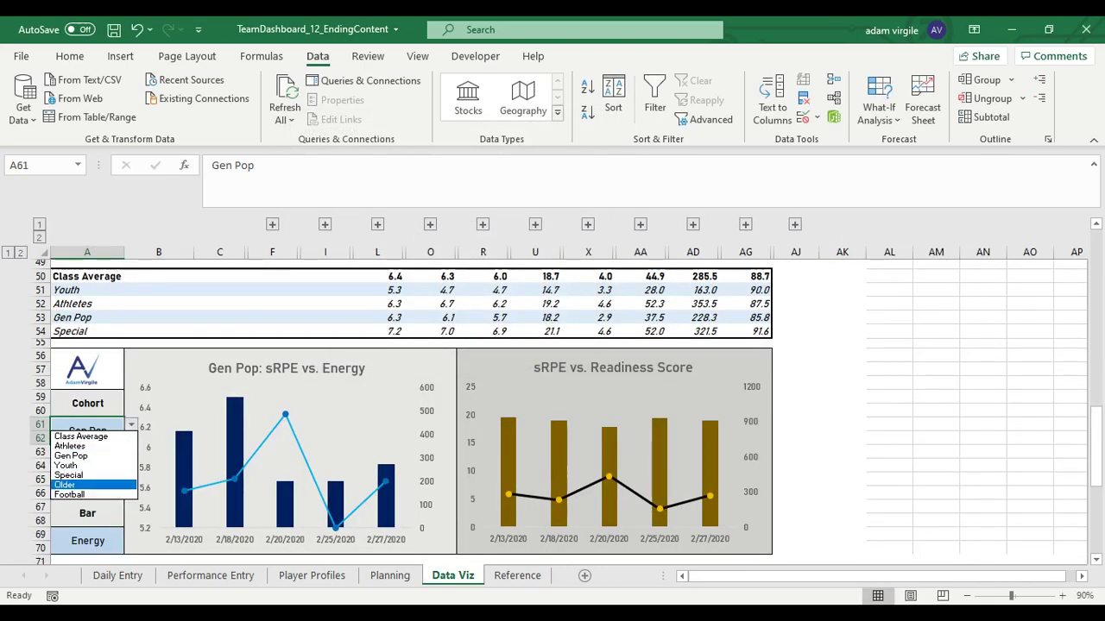
left_click(100, 423)
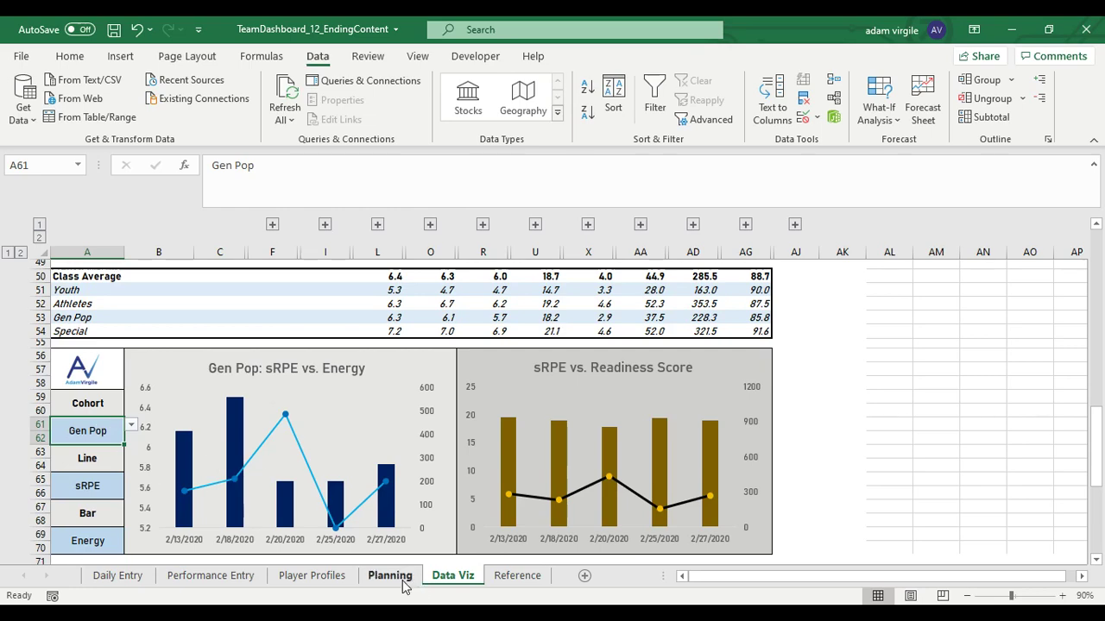
Step: Insert a blank row above Blue Dolphin in the Player Profiles table
left_click(310, 575)
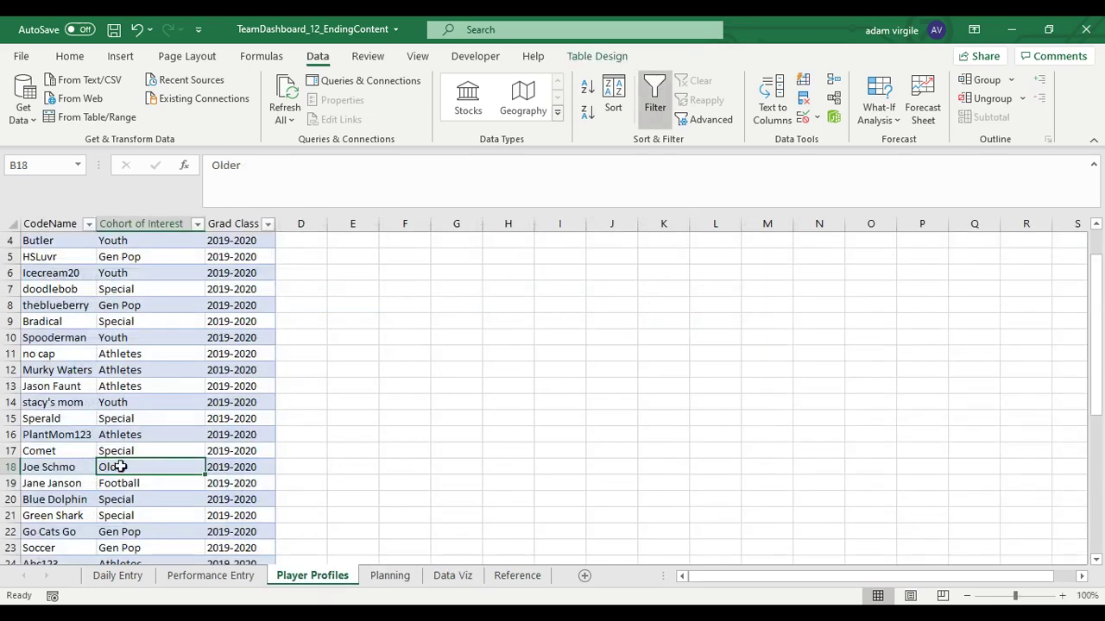
right_click(11, 499)
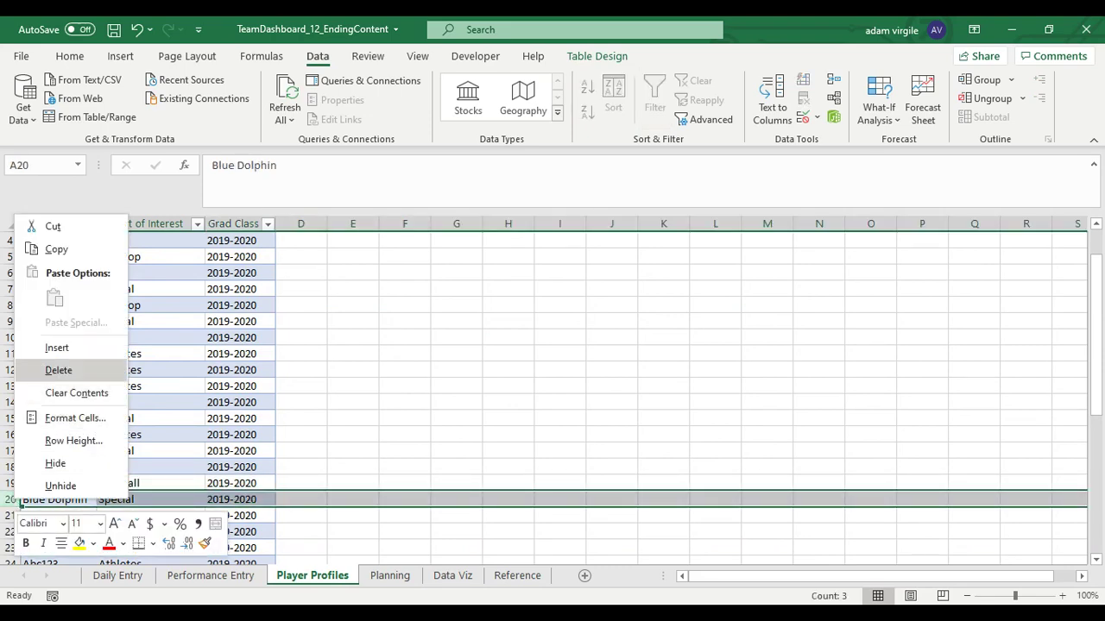
left_click(53, 349)
scroll(86, 421, "down", 2)
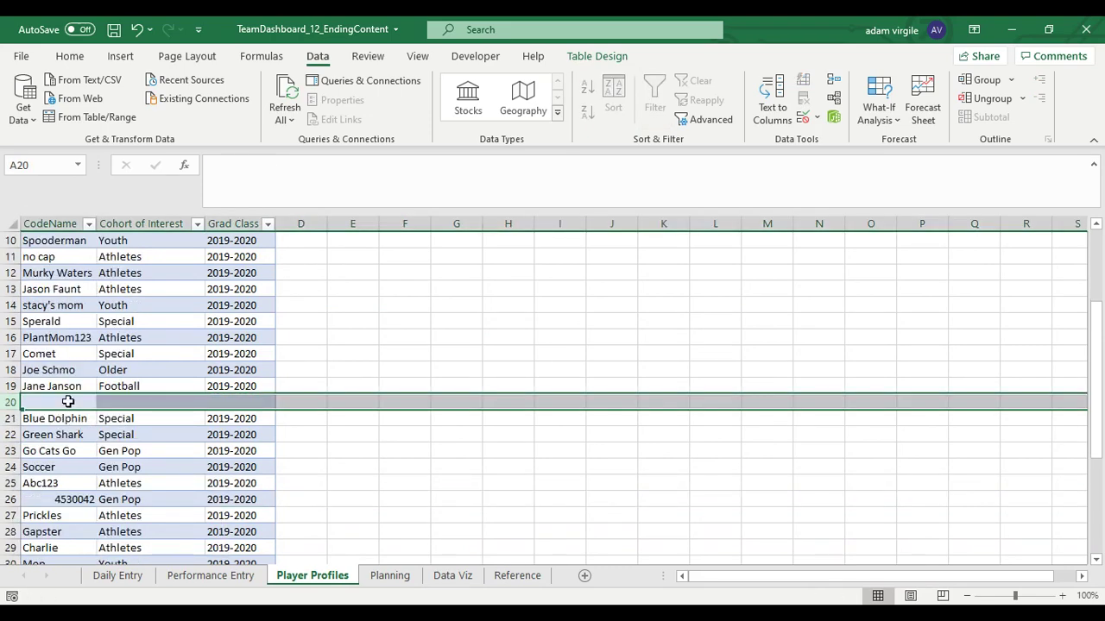
Step: Fill the blank row 20 with CodeName Ben Franklin, cohort Lightning Bolts and grad class 2019-2020
left_click(68, 402)
type("Ban")
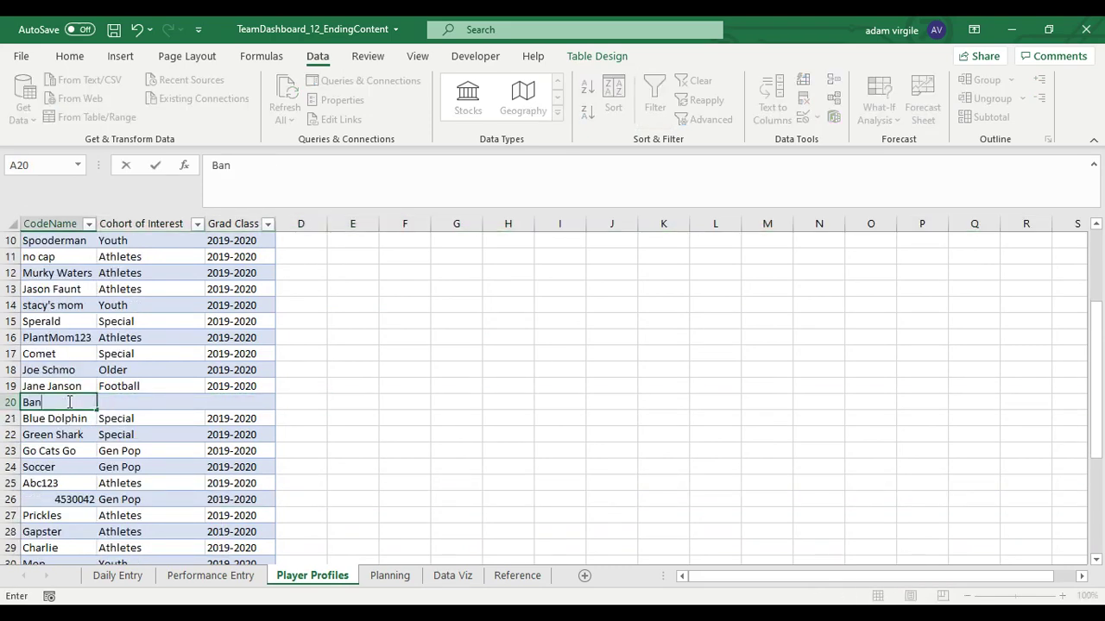
type(" Franklin")
key("Tab")
type("Lig")
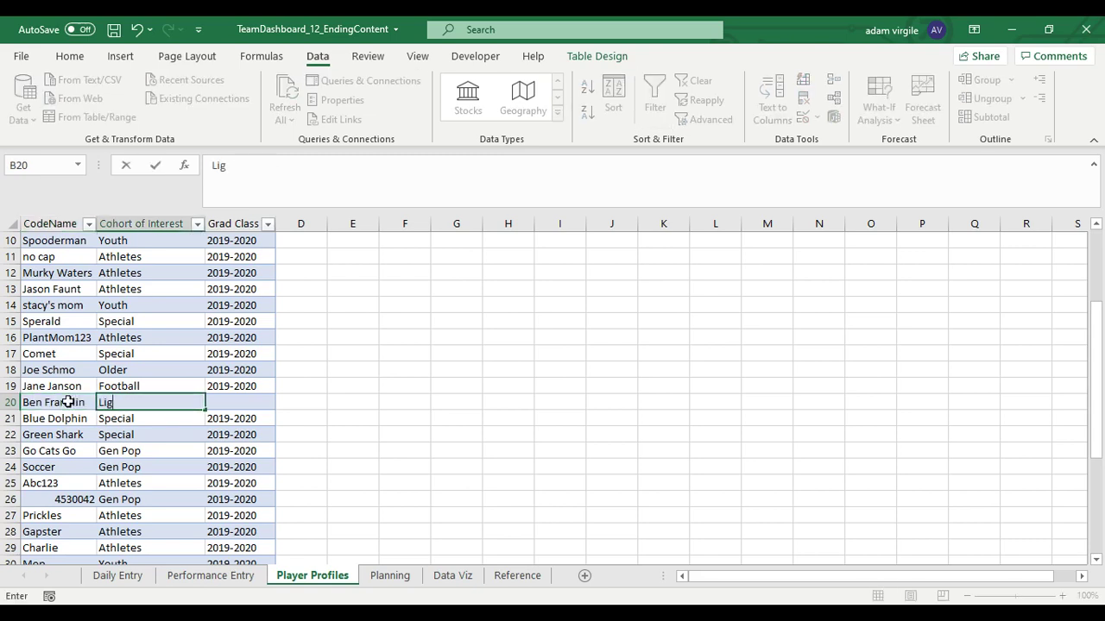
type("htning Bolts")
key("Tab")
type("2019-2")
key("Return")
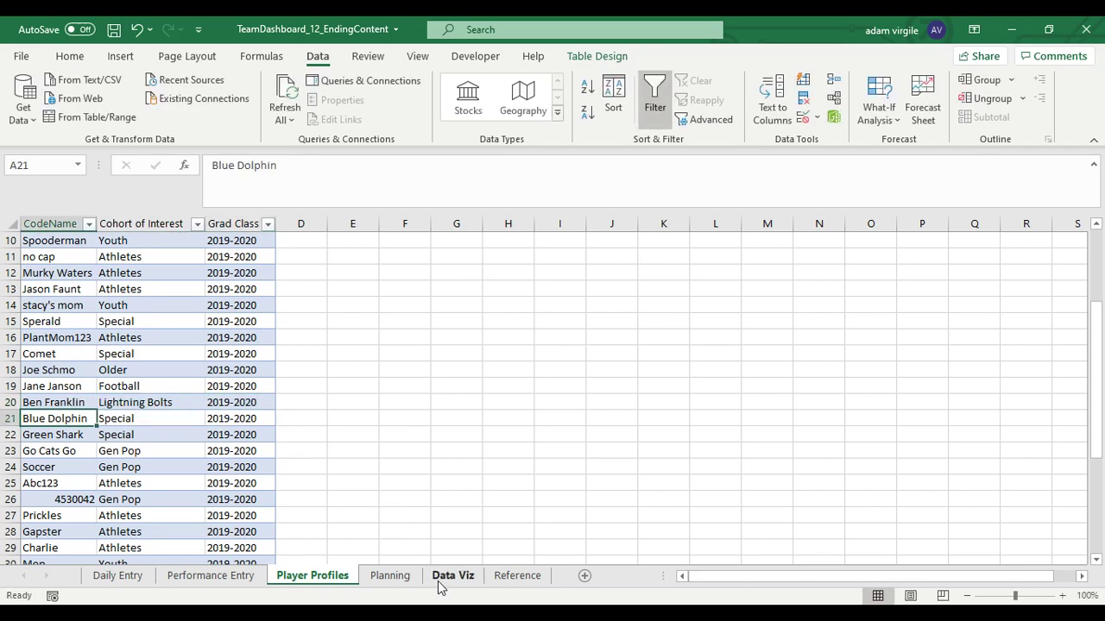
Step: Check the Reference sheet's cohort list and the Data Viz cohort selector's choices for the Lightning Bolts cohort
left_click(490, 579)
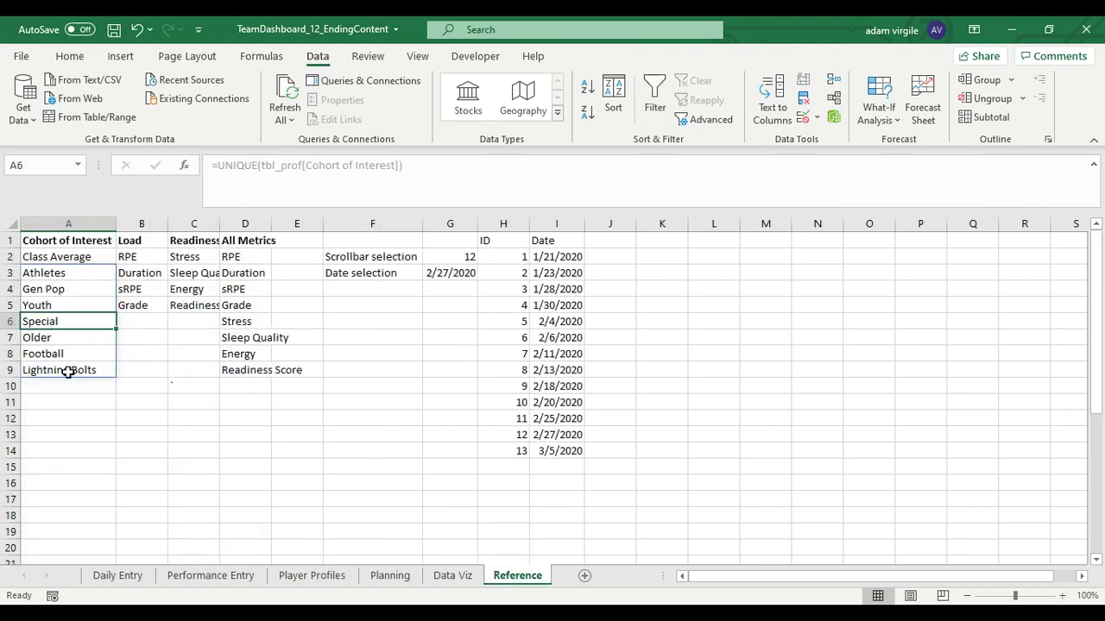
left_click(441, 578)
left_click(132, 426)
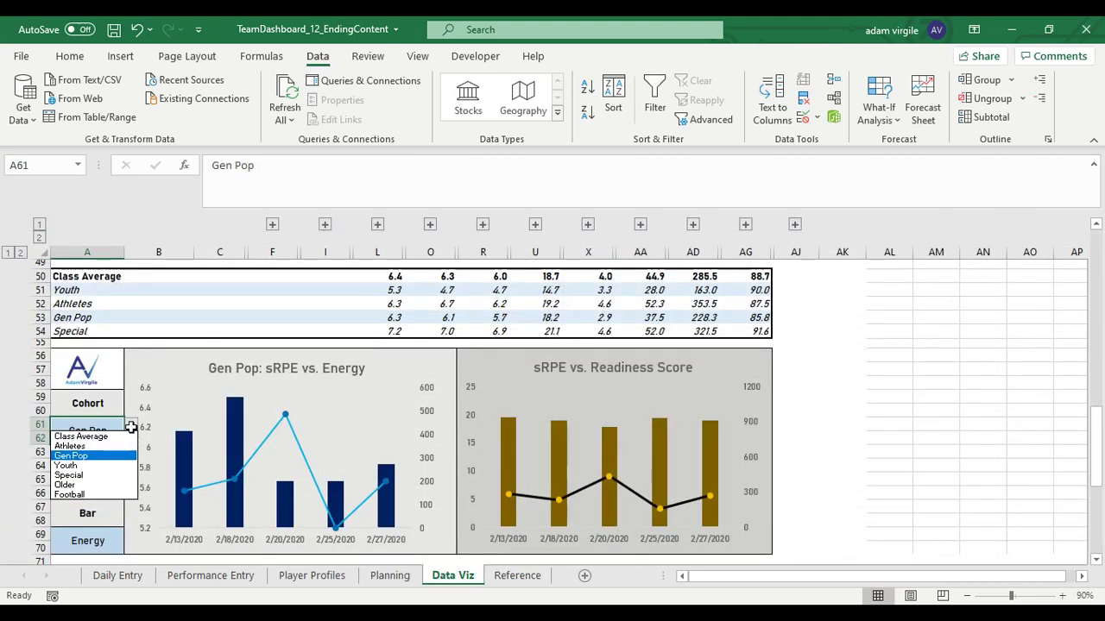
key("Down")
key("Down")
key("Down")
key("Down")
key("Up")
key("Up")
key("Up")
key("Up")
key("Up")
key("Up")
key("Escape")
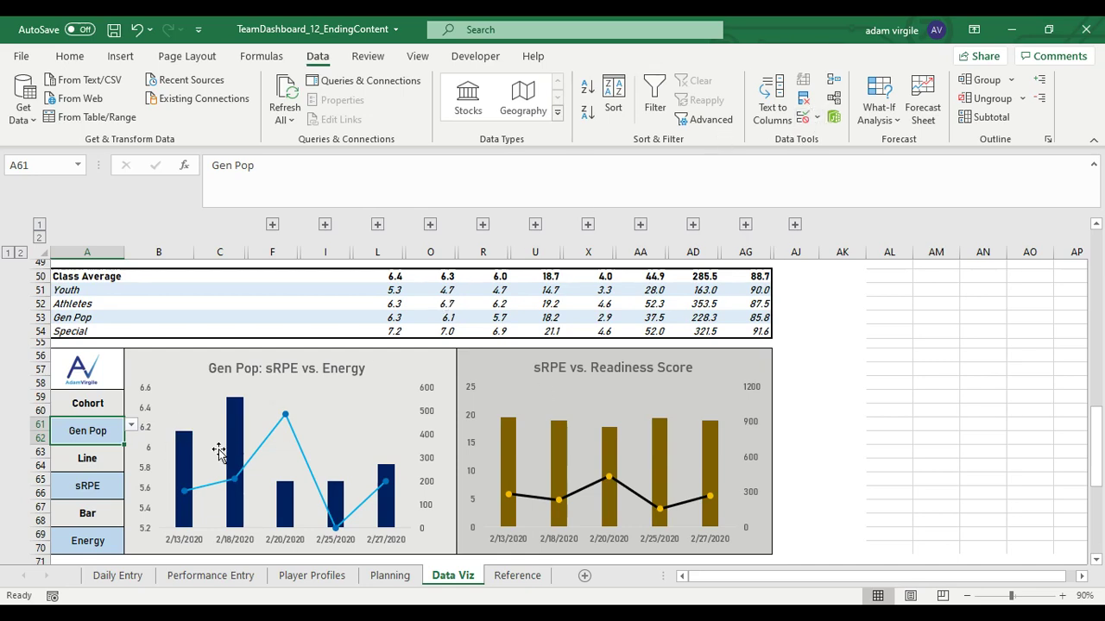
Step: Extend the data validation source of the Data Viz cohort selector to =Reference!$A$2:$A$30
left_click(517, 576)
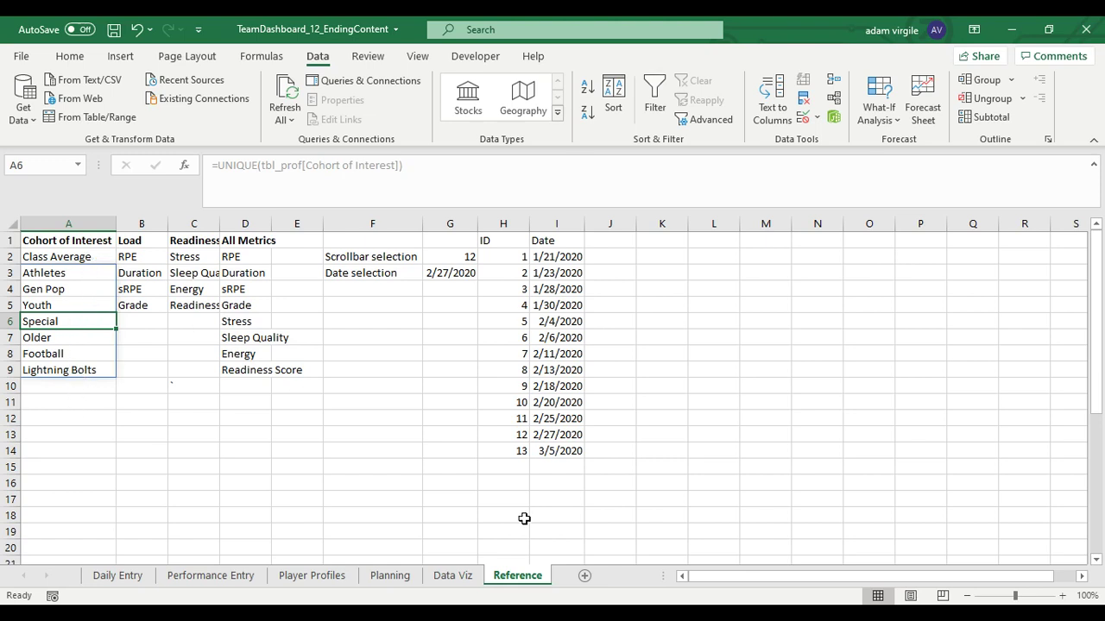
left_click(450, 575)
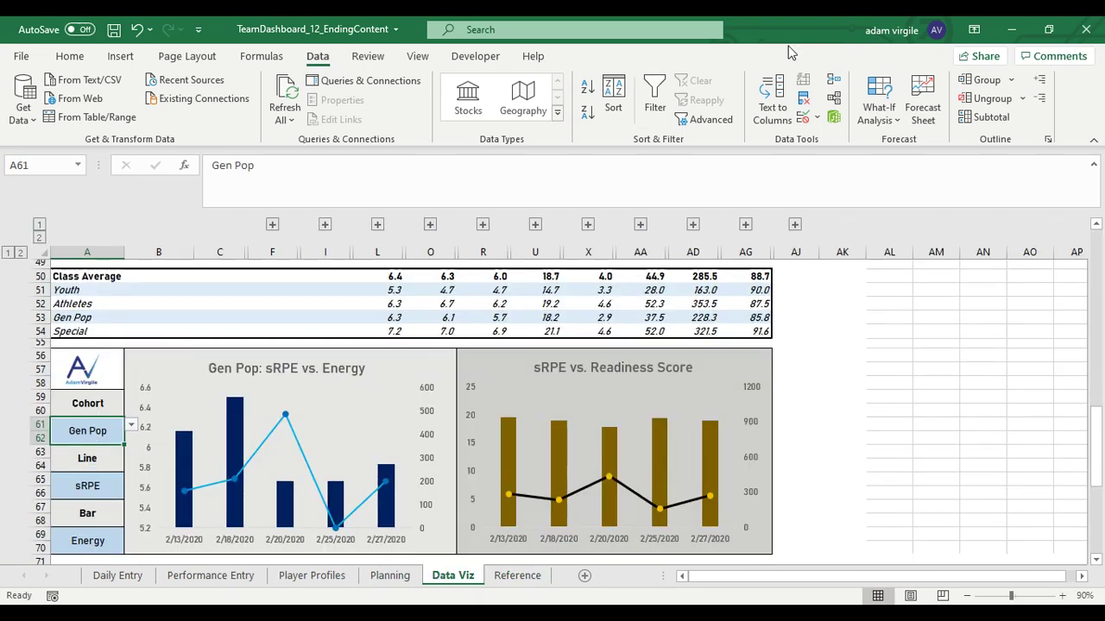
left_click(801, 118)
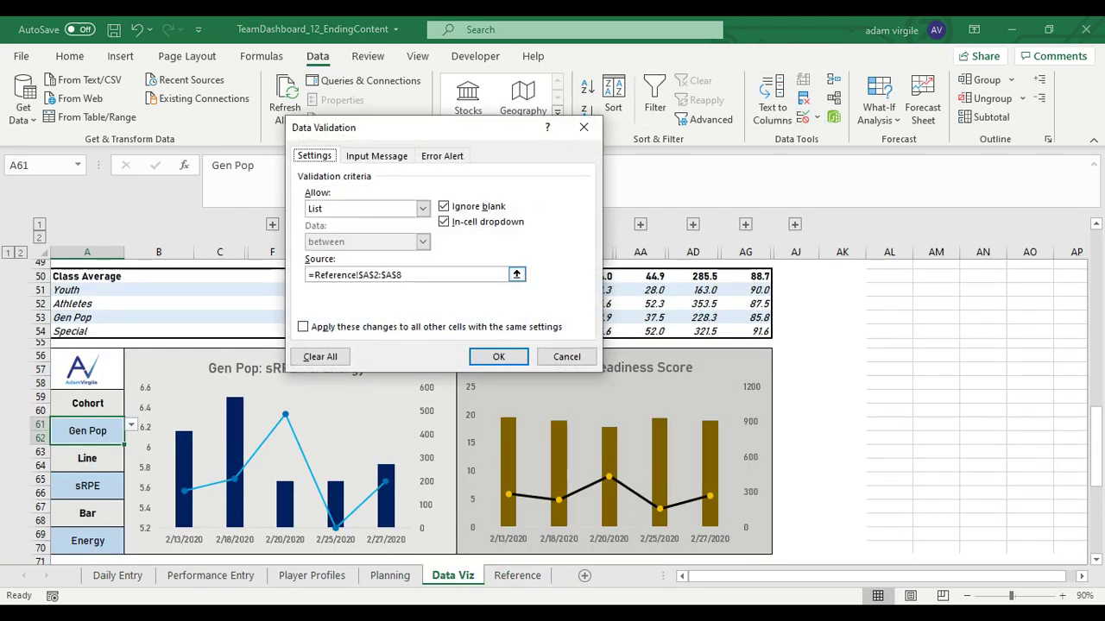
left_click(516, 275)
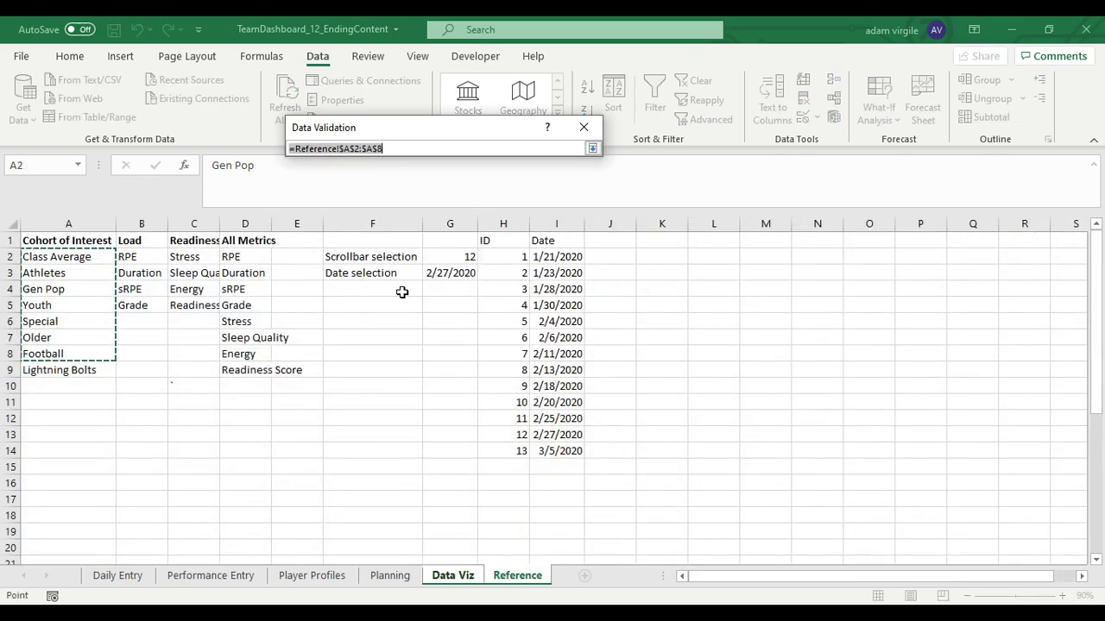
key("BackSpace")
left_click_drag(100, 257, 91, 454)
left_click(592, 148)
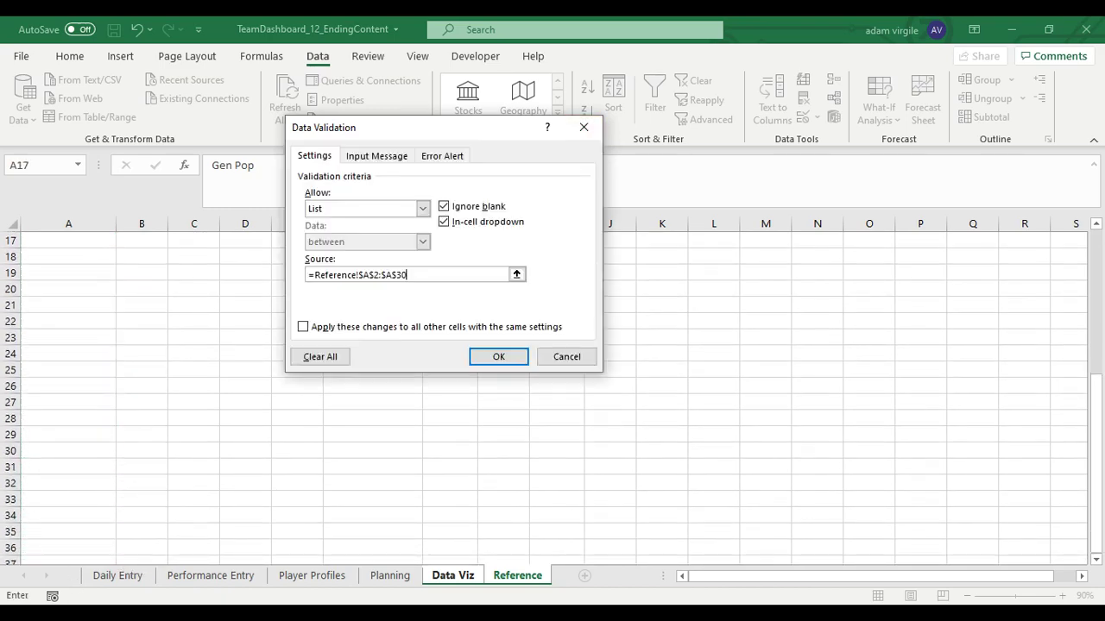
left_click(498, 357)
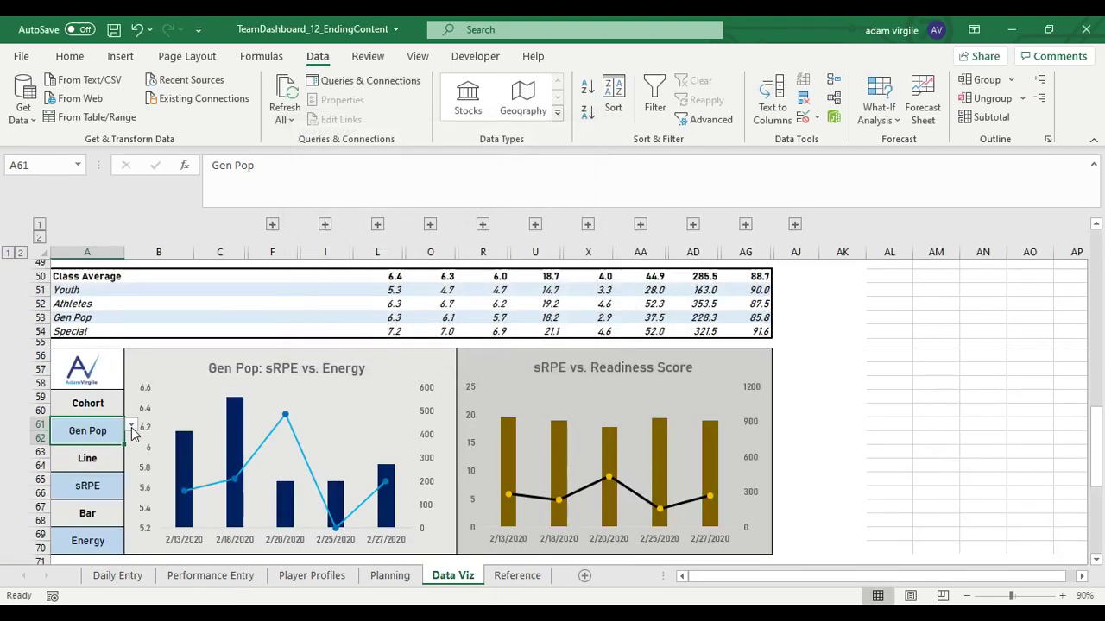
Step: Look through the cohort selector's choices in A61 with the extended source range
left_click(130, 427)
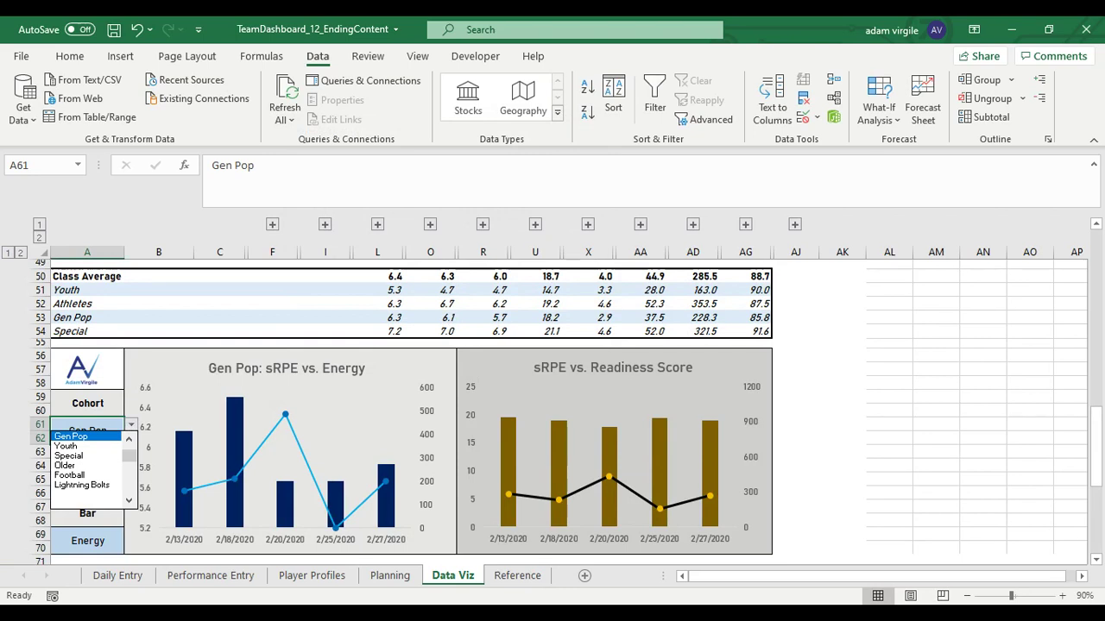
scroll(86, 466, "up", 2)
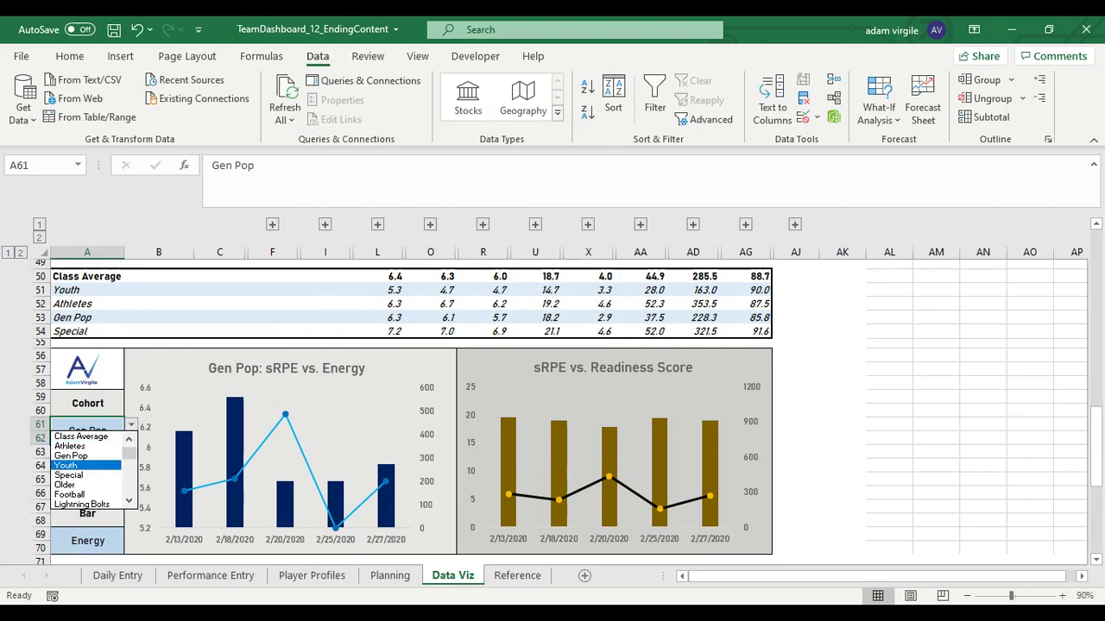
left_click(130, 425)
left_click(130, 426)
left_click(130, 425)
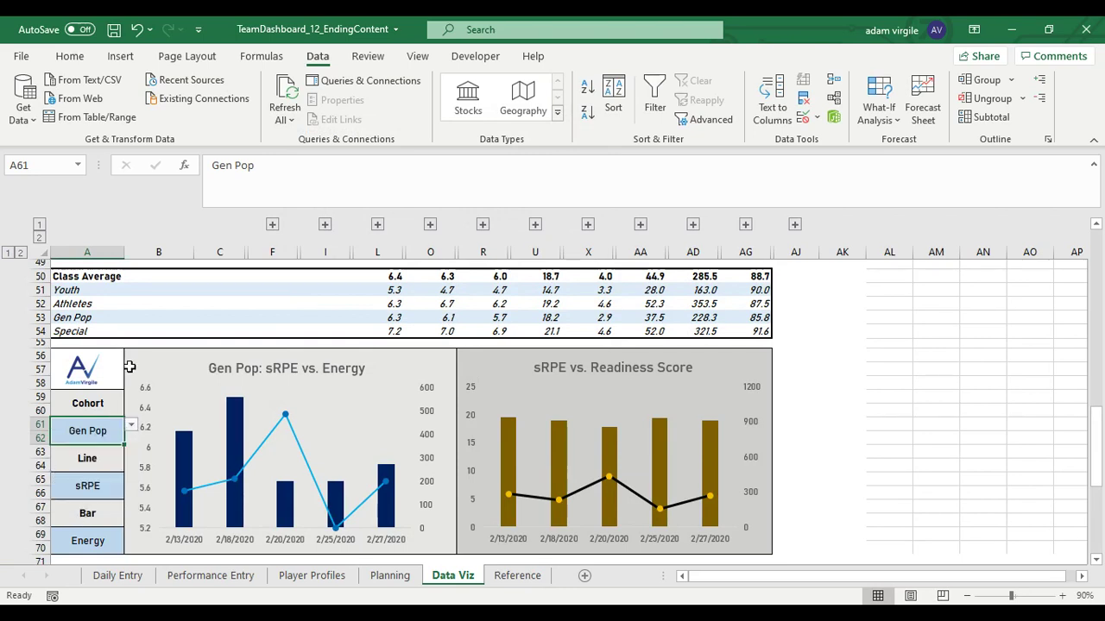
Step: Undo the last change to the cohort selector's source range and reopen its choices
left_click(137, 28)
left_click(131, 431)
left_click(130, 426)
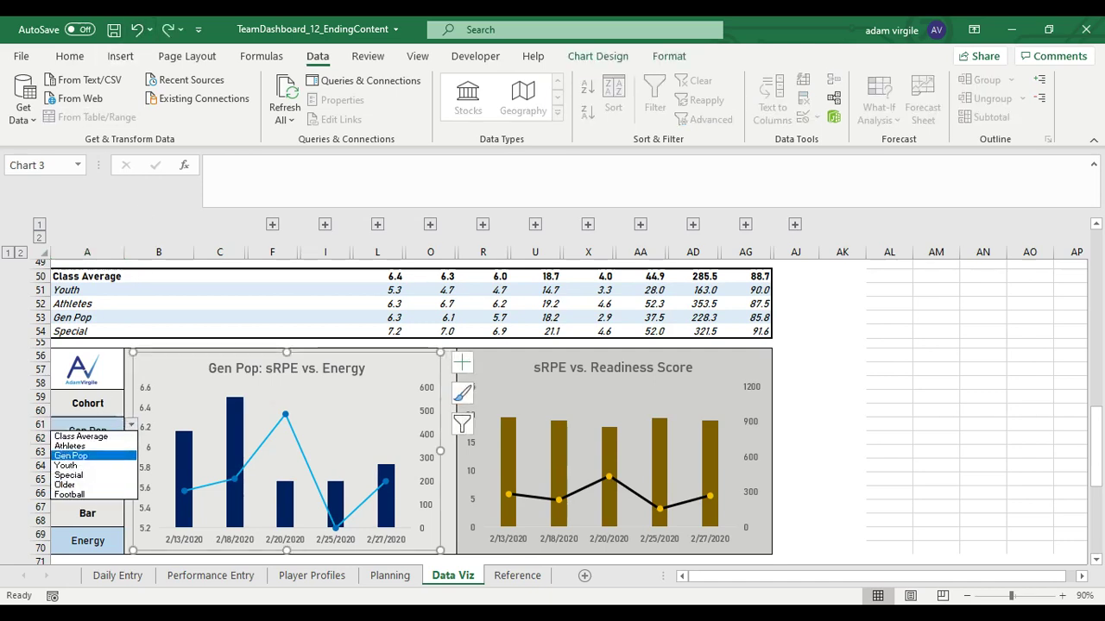
Step: Start replacing the A61 cohort selector's validation source with an OFFSET formula anchored at Reference!$A$2 with row and column offsets of 0
left_click(89, 426)
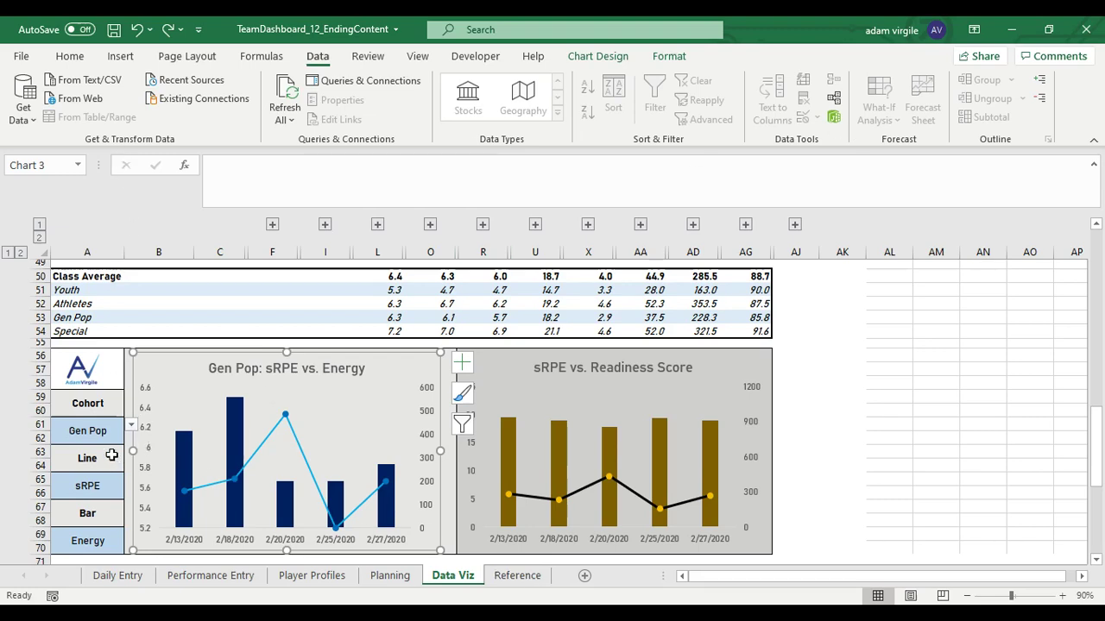
left_click(110, 429)
left_click(802, 121)
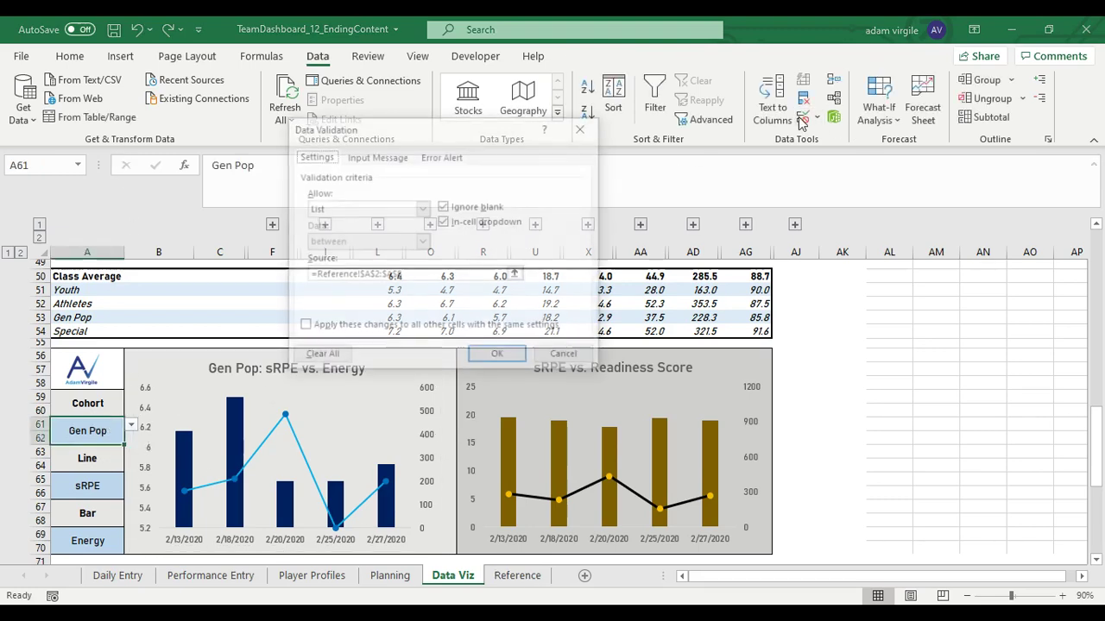
left_click(406, 275)
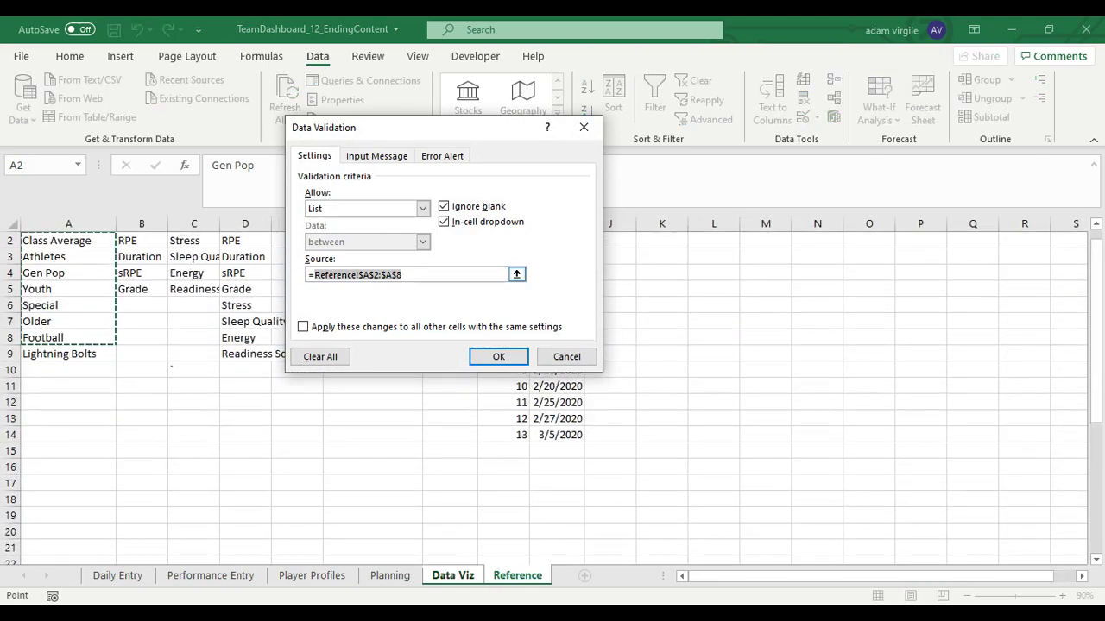
type("=OFFSET(")
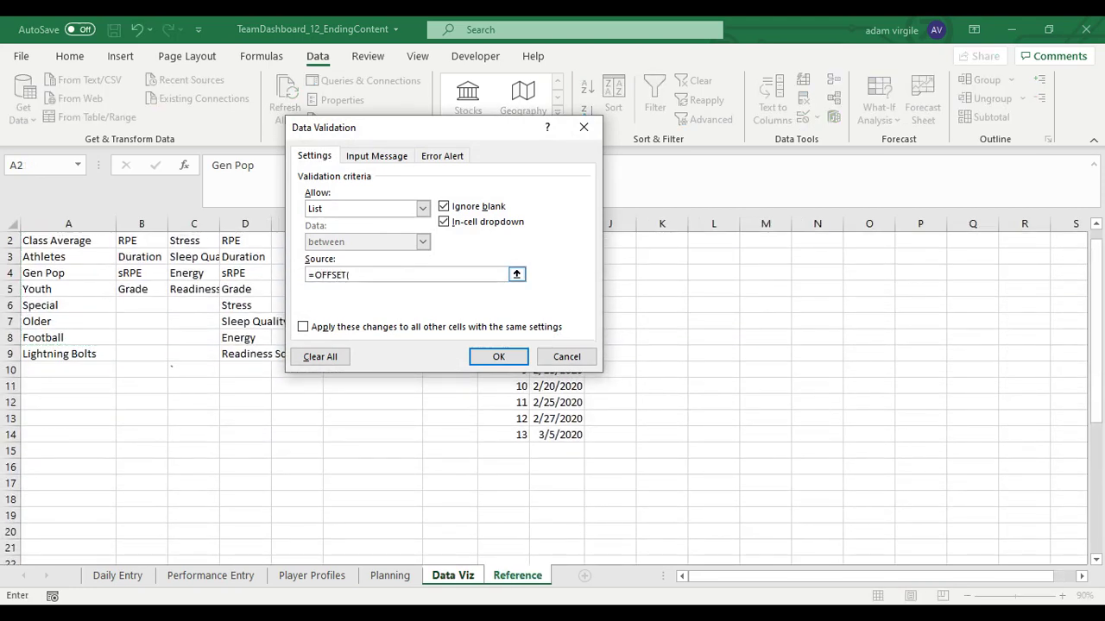
left_click(82, 257)
scroll(81, 259, "up", 1)
left_click(68, 254)
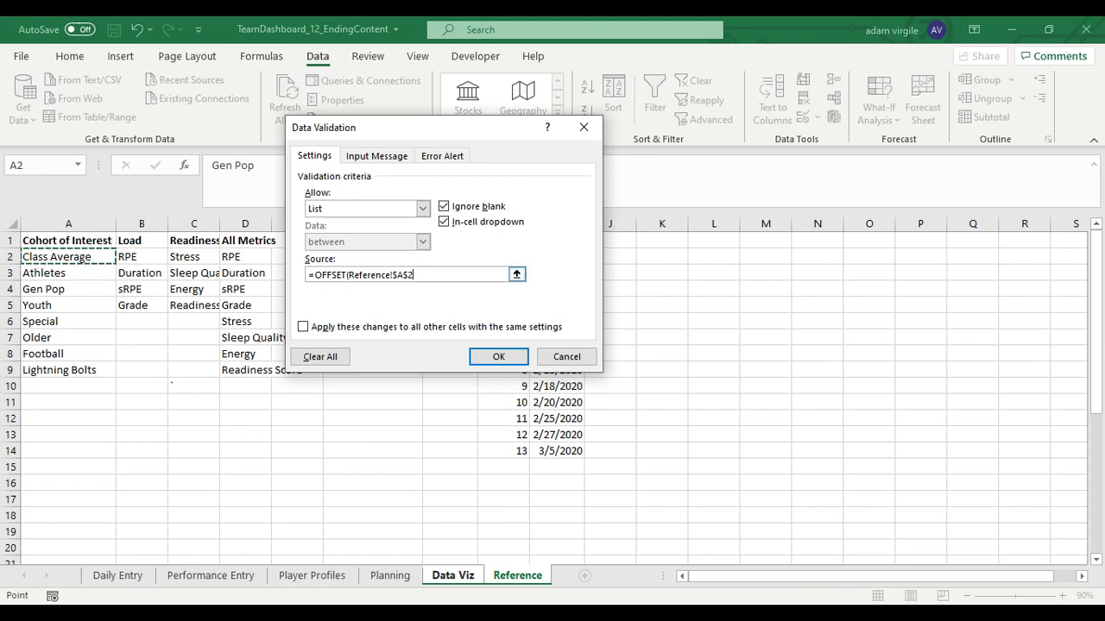
type(",0,0")
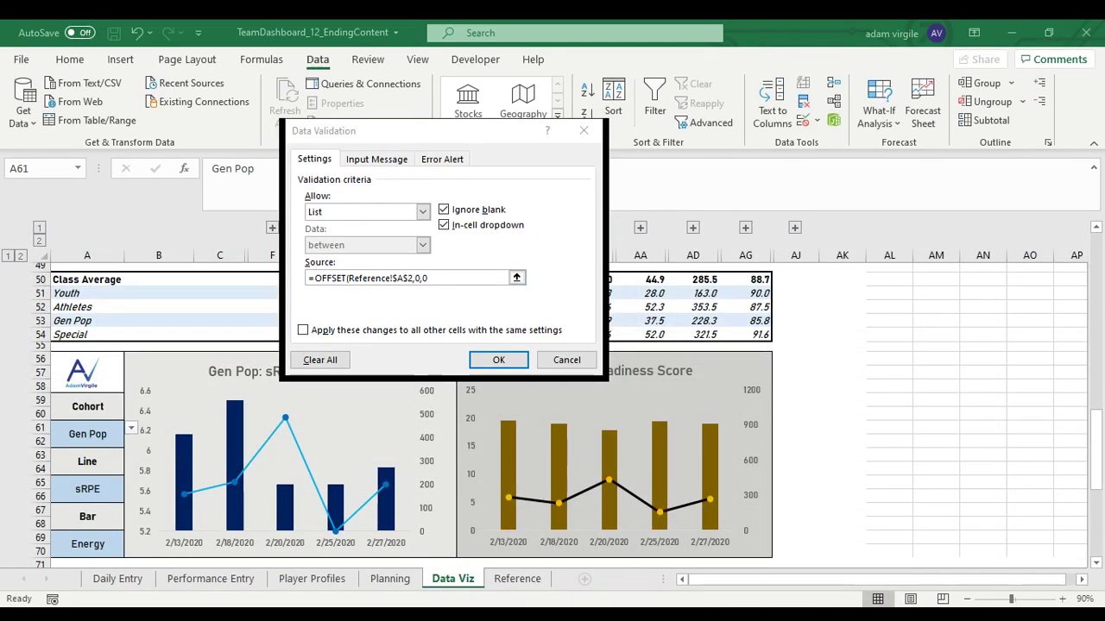
Step: Complete the selector's OFFSET source with the height COUNTA(Reference!$A:$A)-1 and apply the validation
type(",COUNTA")
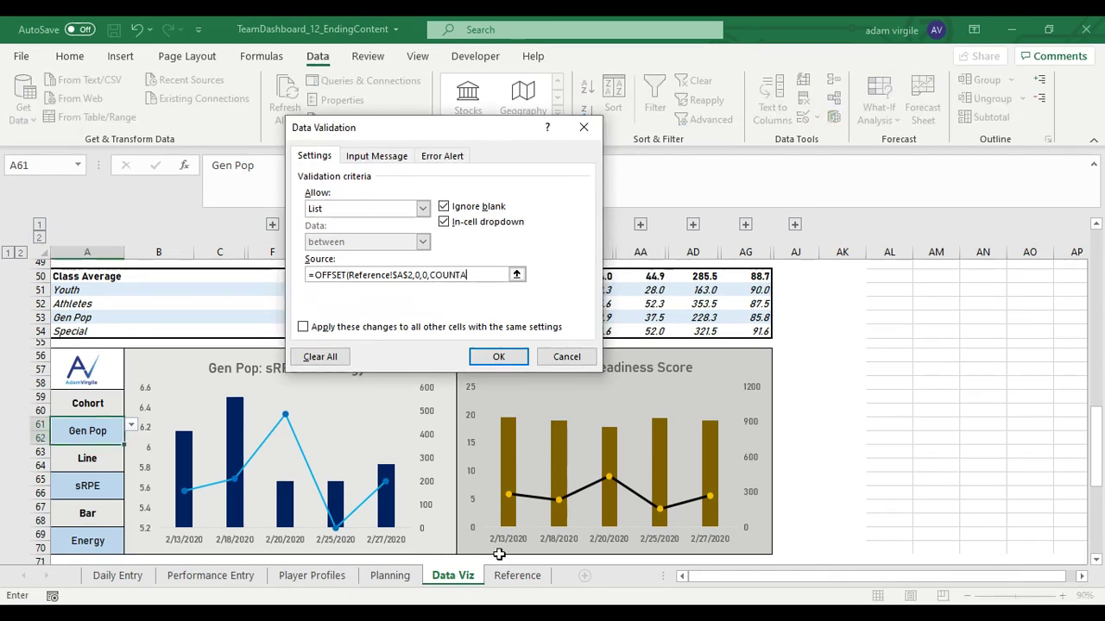
type("(")
left_click(516, 576)
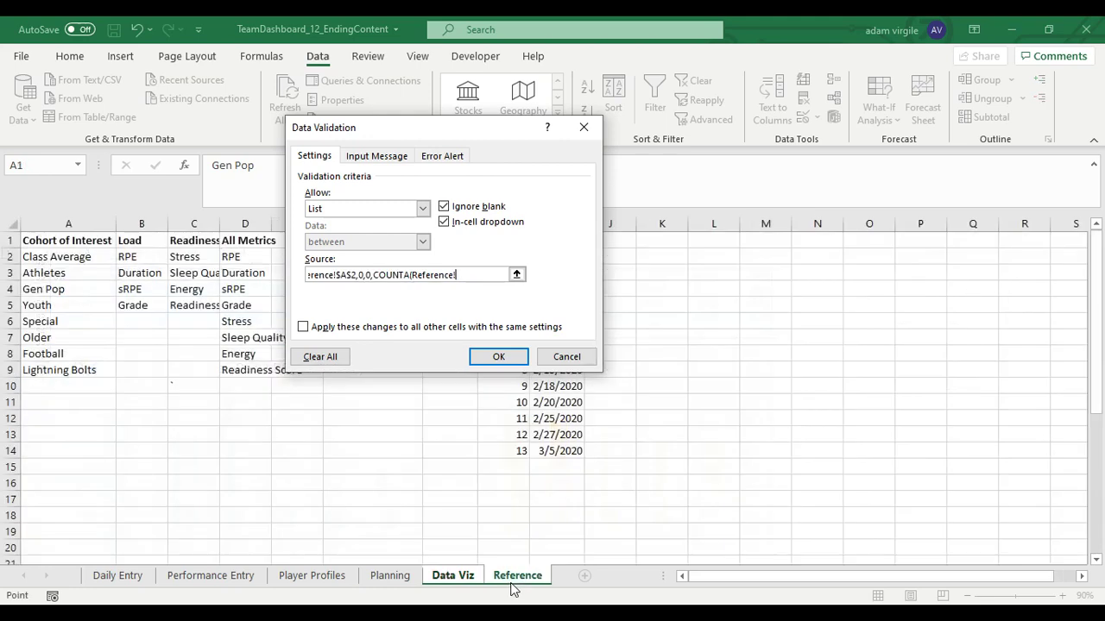
left_click(76, 220)
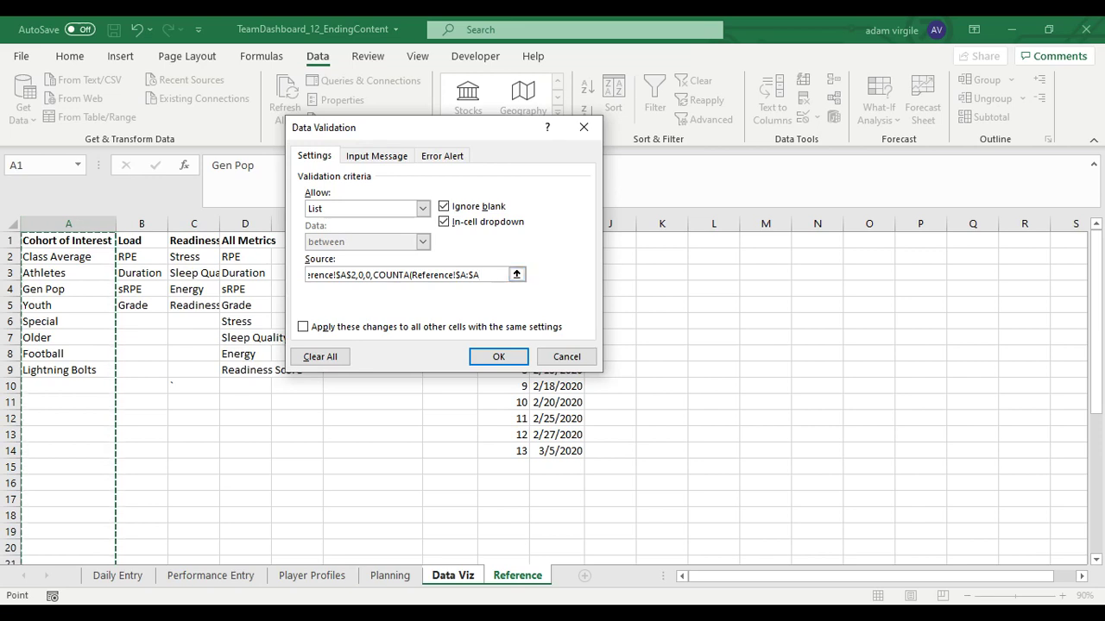
type(")-1)")
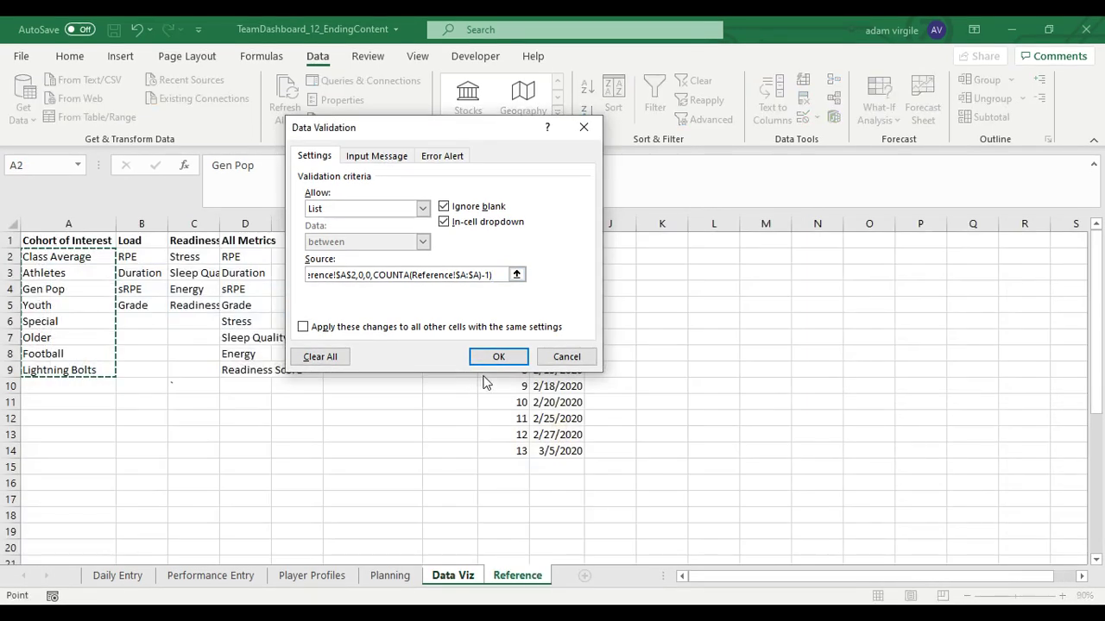
left_click(490, 361)
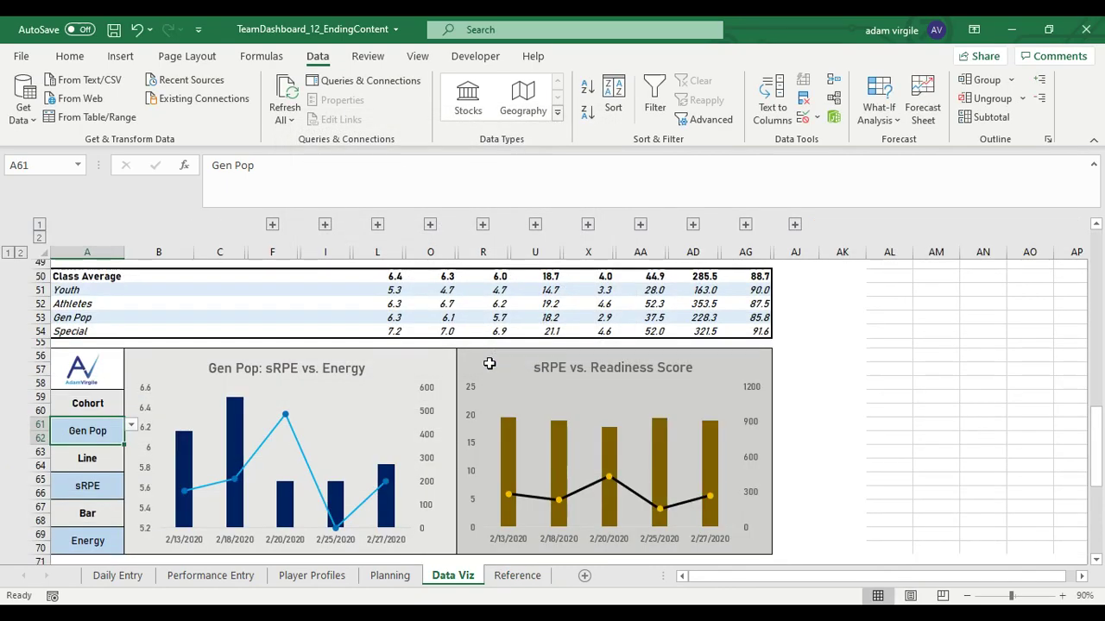
Step: Look through all choices of the Data Viz cohort selector in A61 with the OFFSET-based source
left_click(838, 362)
left_click(114, 429)
left_click(130, 425)
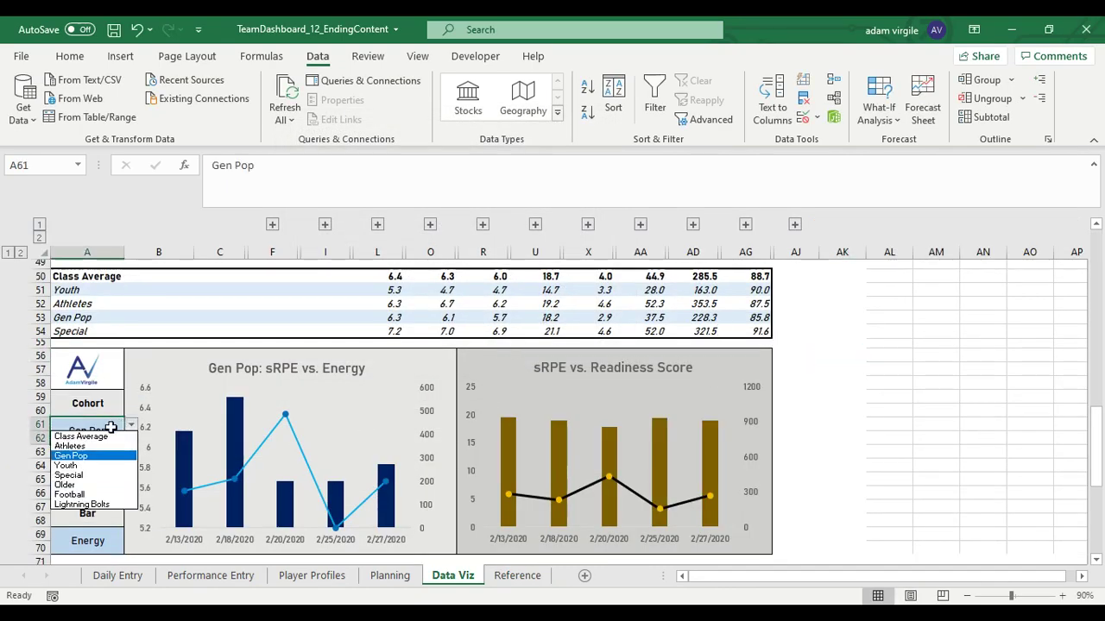
key("Up")
key("Up")
key("Down")
key("Down")
key("Down")
key("Down")
key("Down")
key("Down")
key("Down")
key("Up")
key("Up")
key("Up")
key("Up")
key("Up")
key("Up")
key("Up")
key("Down")
key("Down")
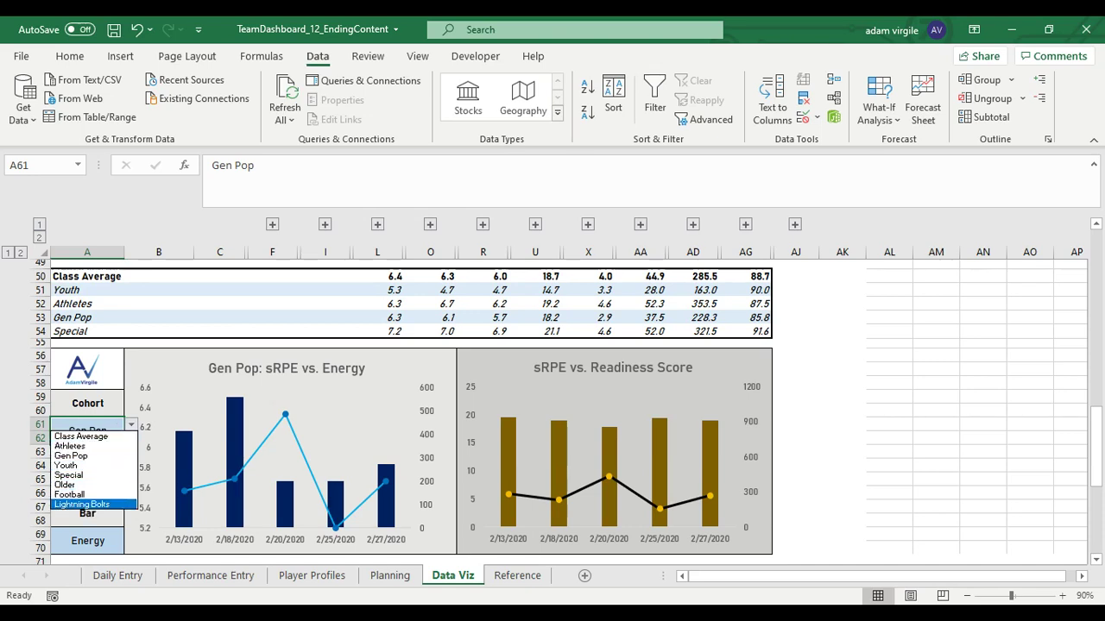
key("Up")
key("Up")
key("Up")
key("Up")
key("Up")
key("Up")
key("Up")
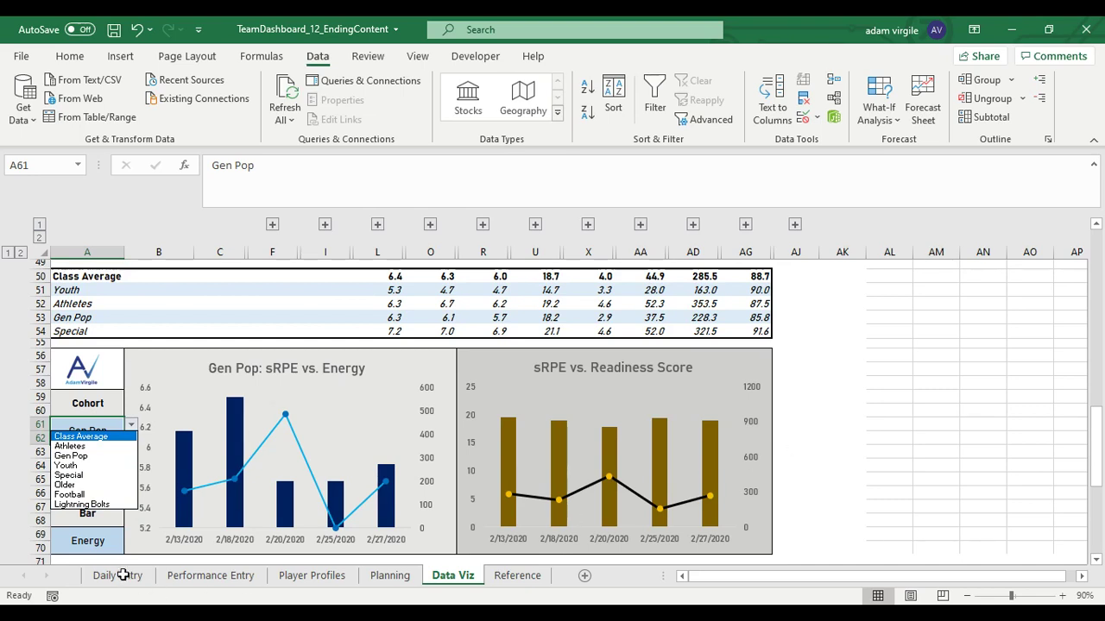
key("End")
Step: Delete the Lightning Bolts player's row 20 from the Player Profiles sheet
left_click(341, 589)
left_click(341, 588)
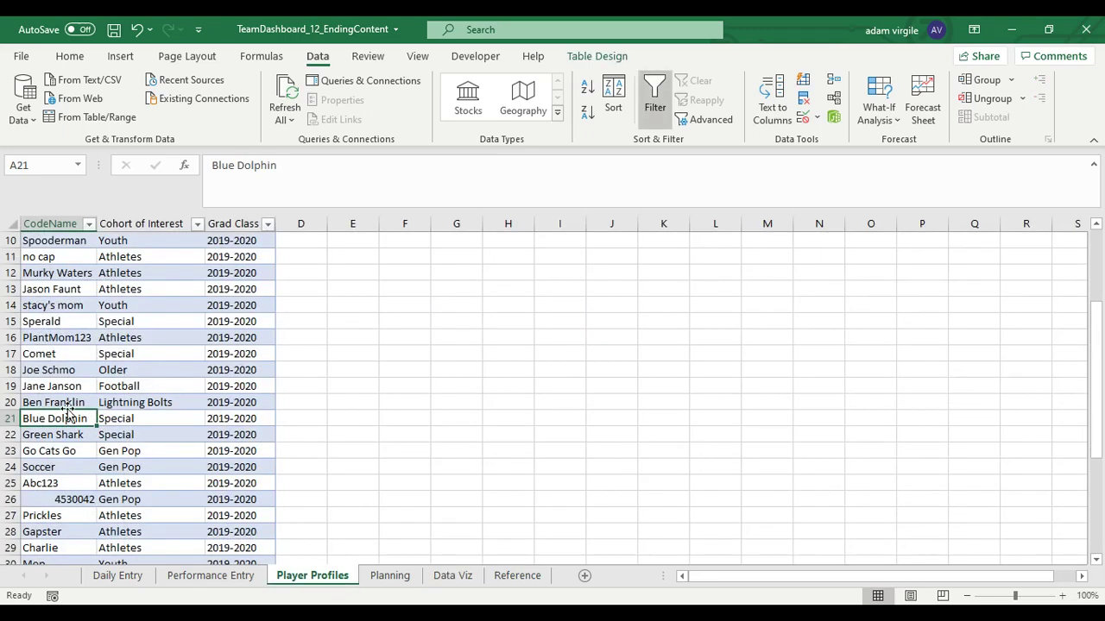
left_click(10, 402)
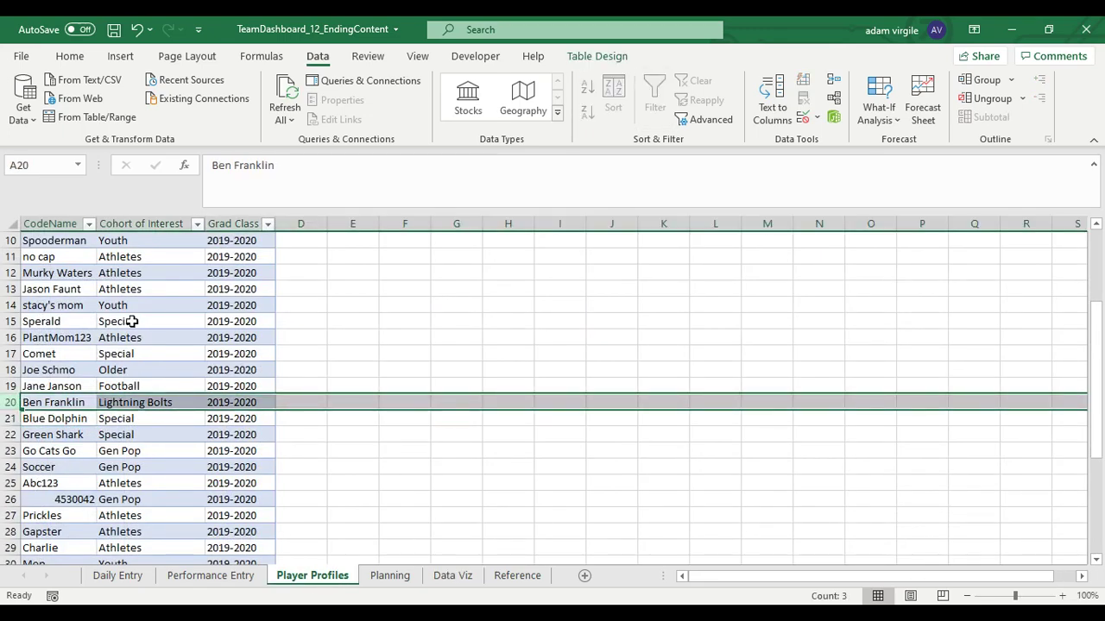
right_click(10, 402)
left_click(59, 273)
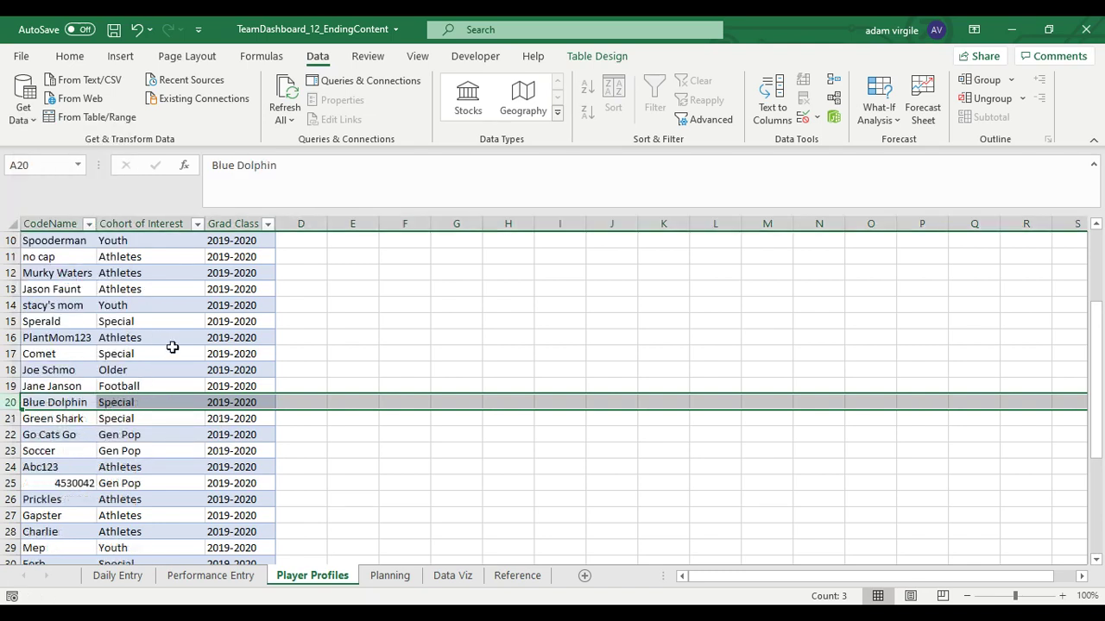
Step: Check the Reference sheet's cohort list and the Data Viz cohort selector's choices after the Lightning Bolts player's removal
left_click(518, 575)
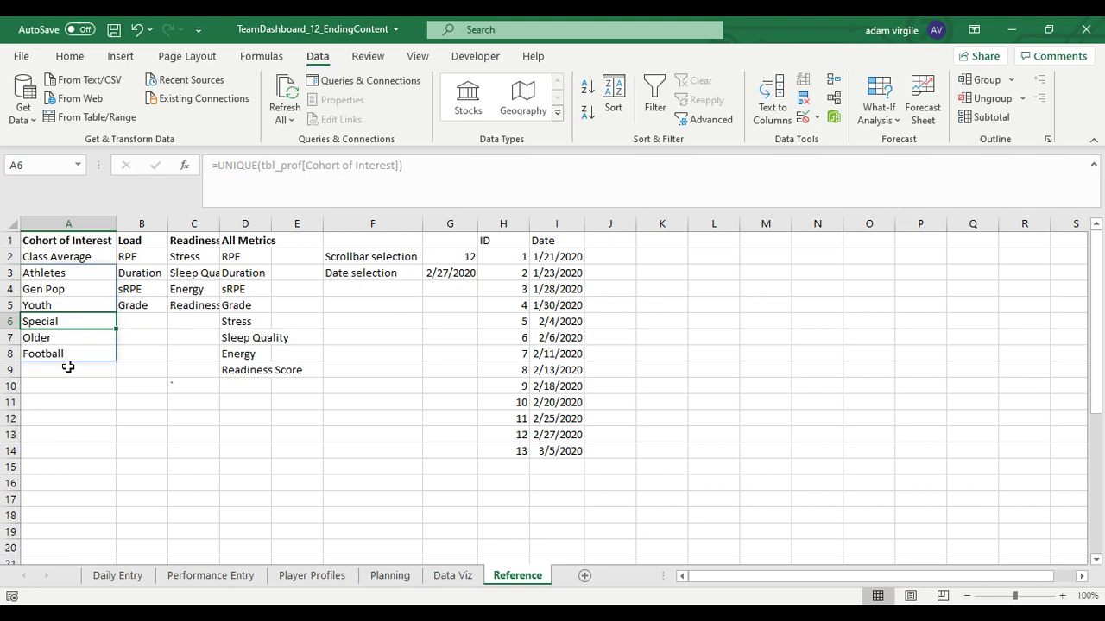
left_click(447, 576)
left_click(131, 426)
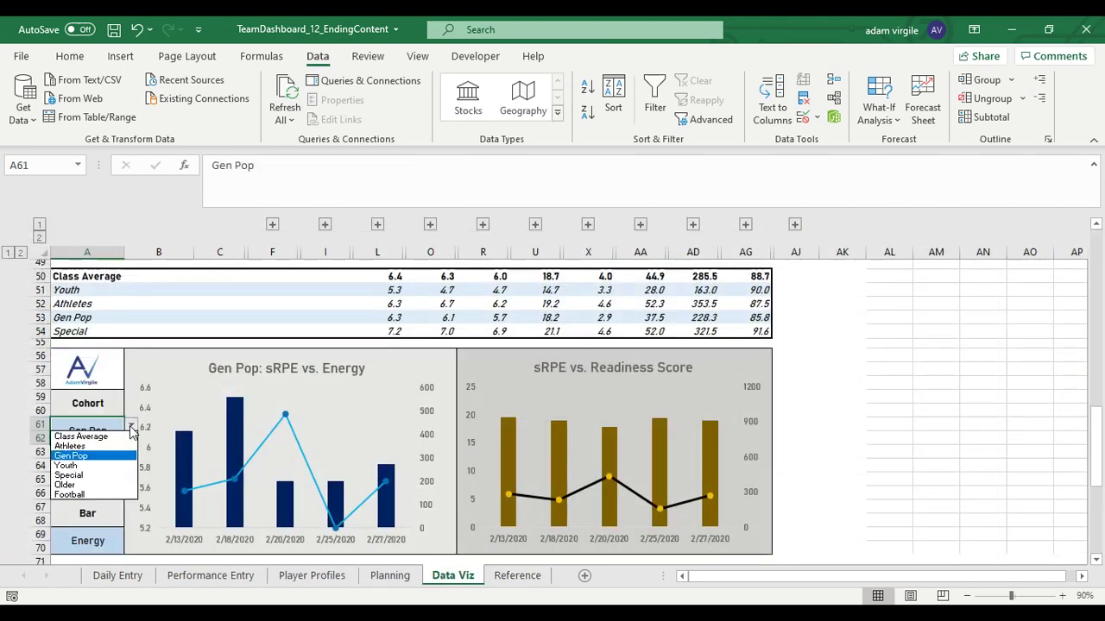
key("Down")
key("Down")
key("Down")
key("Down")
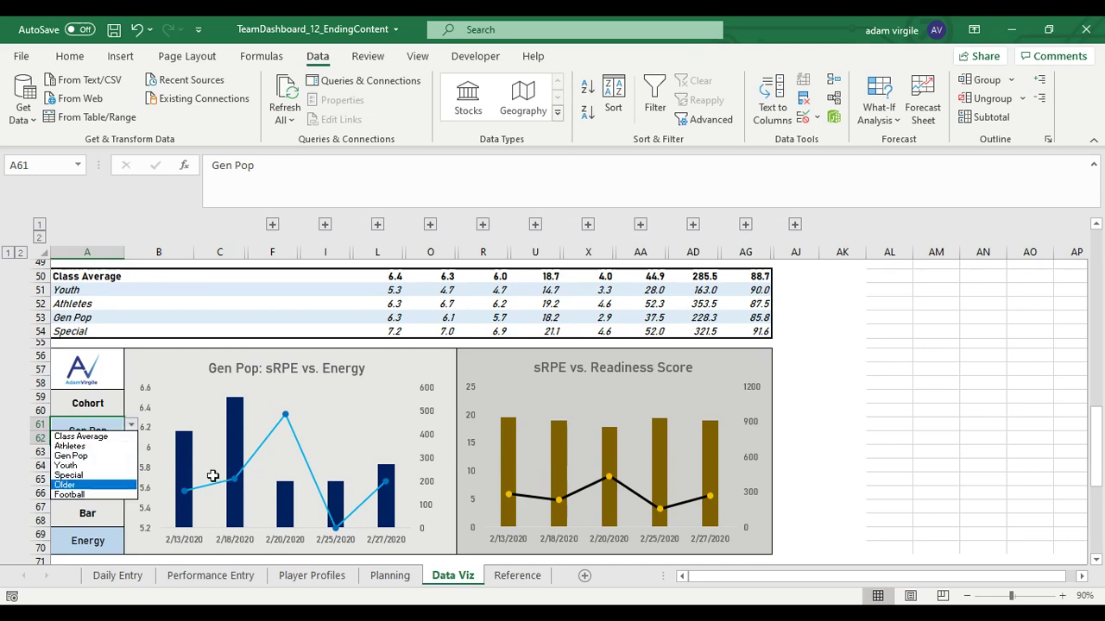
key("Escape")
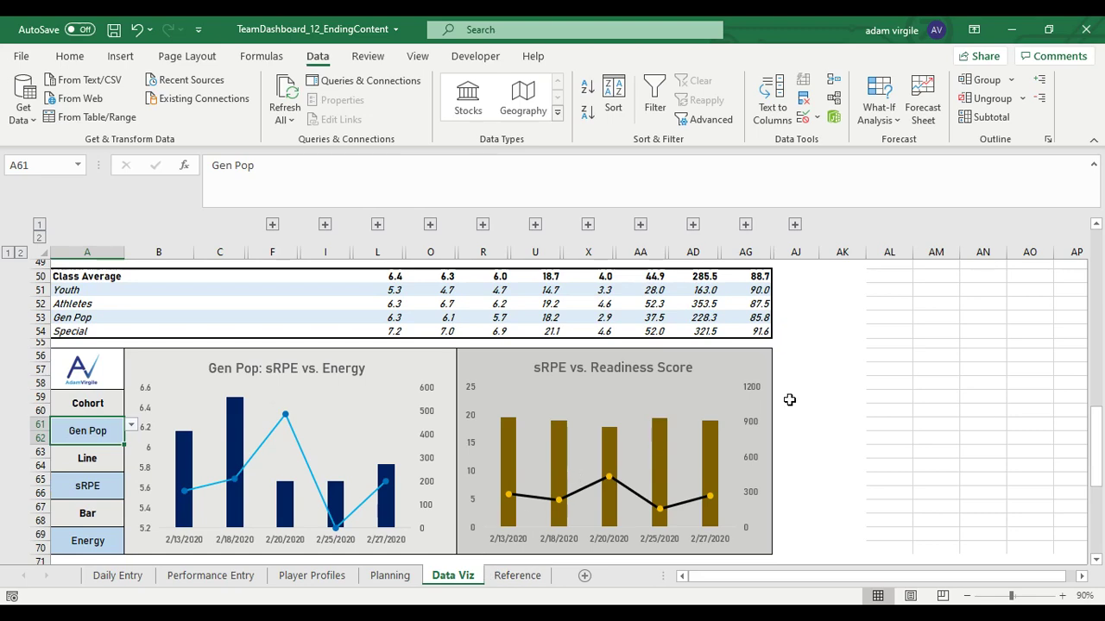
scroll(849, 399, "down", 3)
scroll(848, 400, "up", 1)
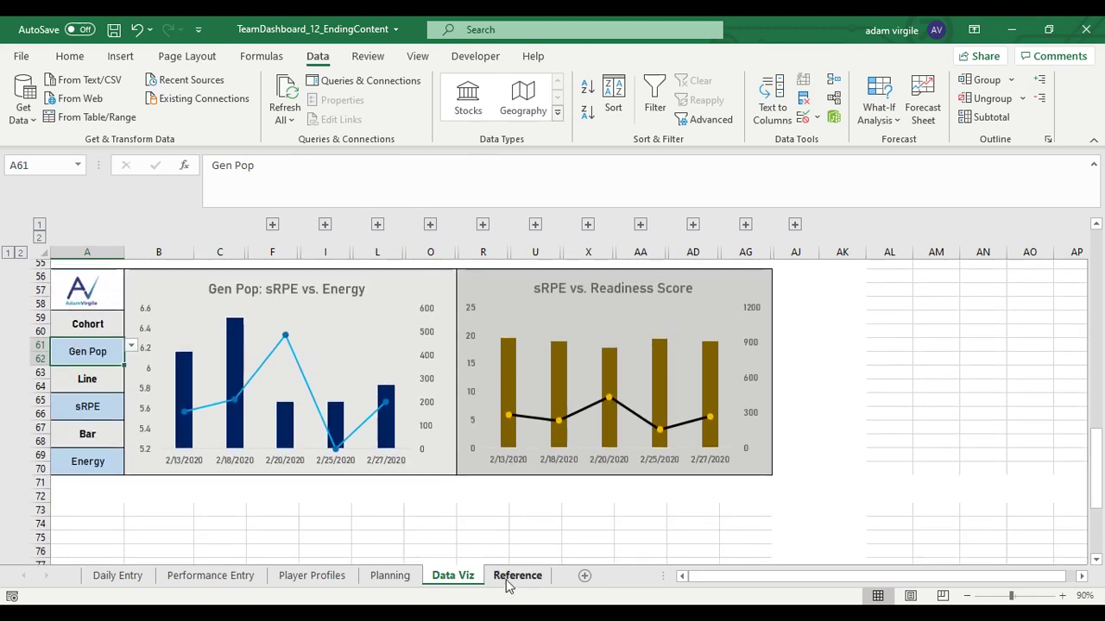
left_click(517, 576)
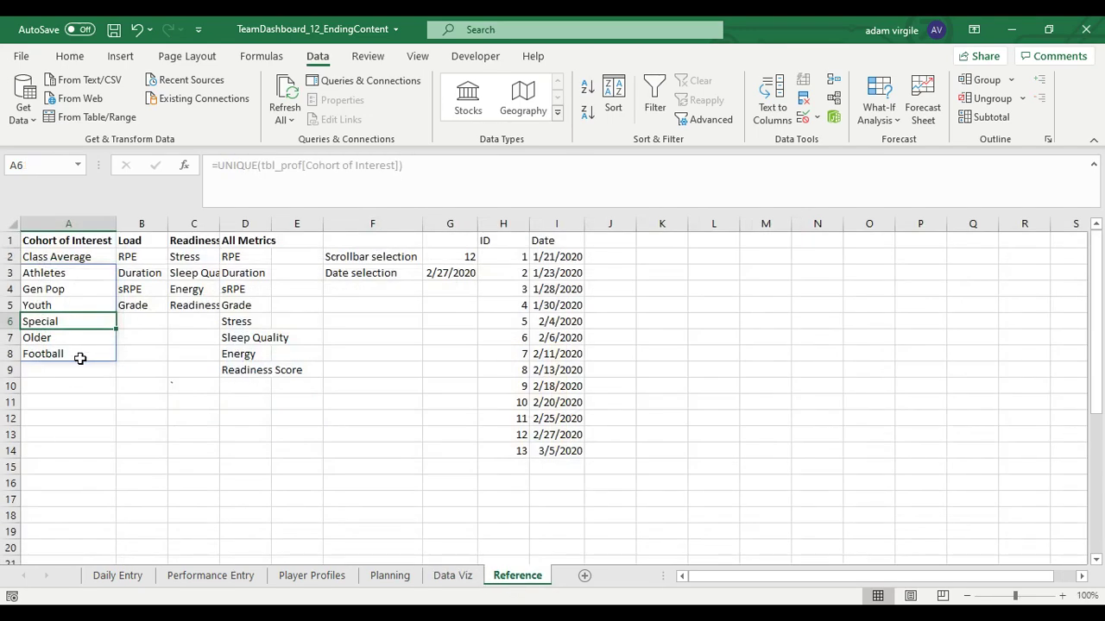
left_click(455, 576)
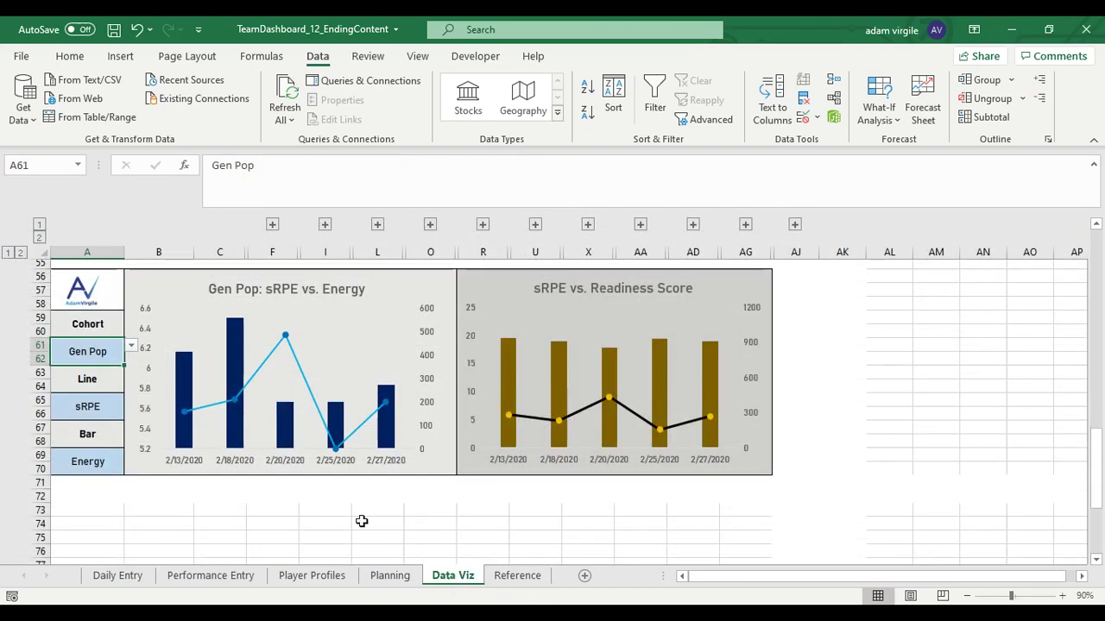
Step: Switch the Data Viz cohort selector to Older to view its chart, and set it back to Gen Pop
left_click(131, 346)
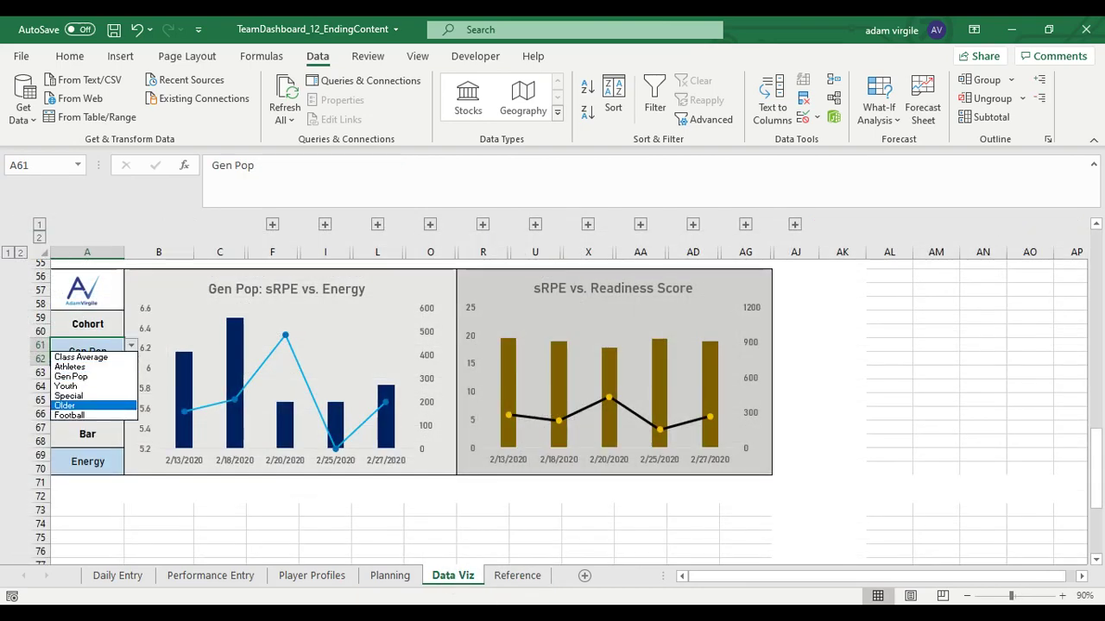
key("Return")
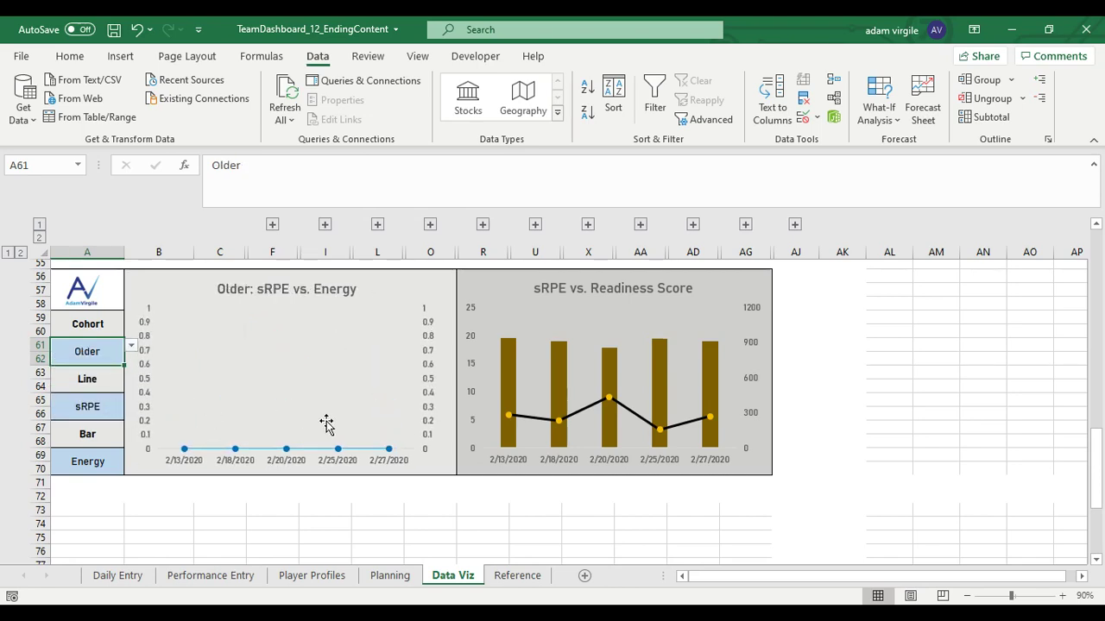
left_click(131, 349)
left_click(123, 374)
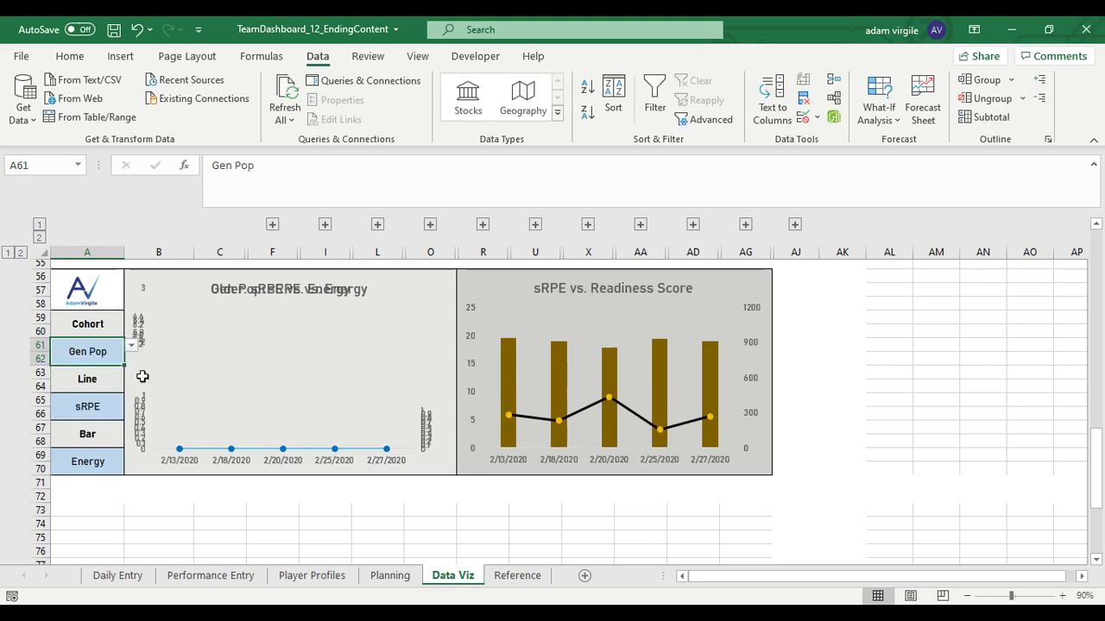
Step: Examine the full formula of the Line value in C83 in an enlarged formula bar, including its OR cohort conditions
left_click(411, 510)
scroll(425, 510, "down", 3)
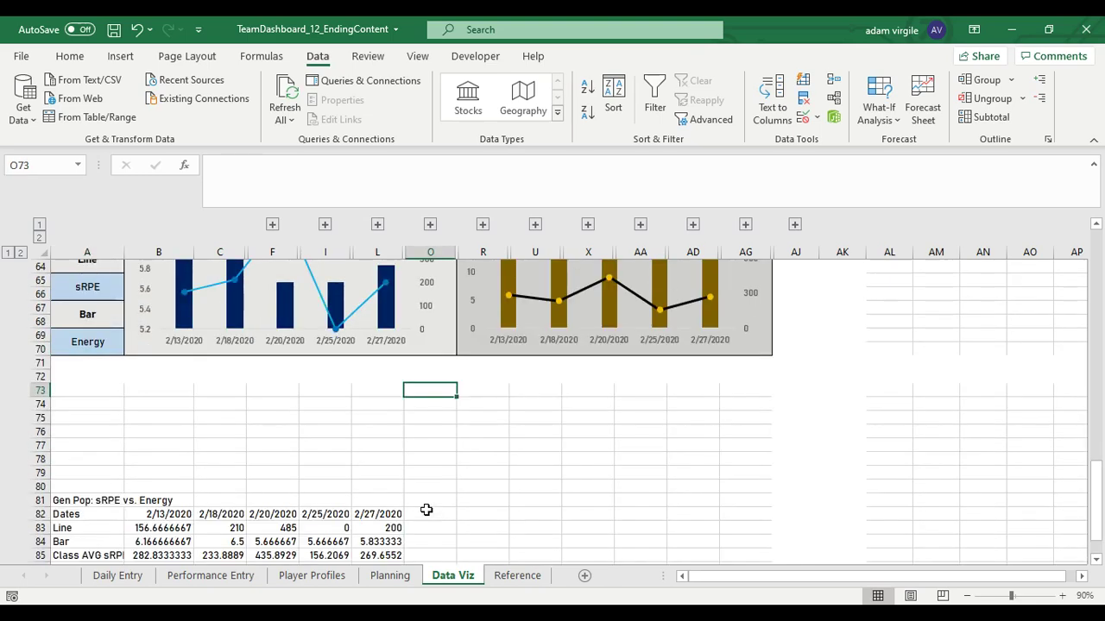
scroll(426, 510, "down", 2)
left_click(217, 448)
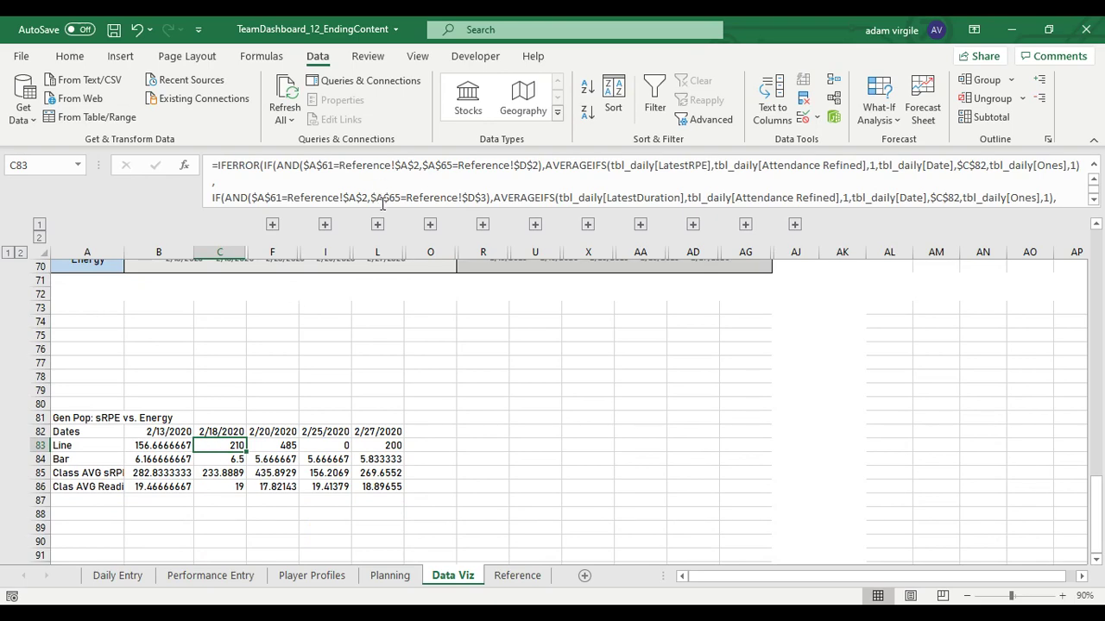
left_click_drag(405, 210, 404, 339)
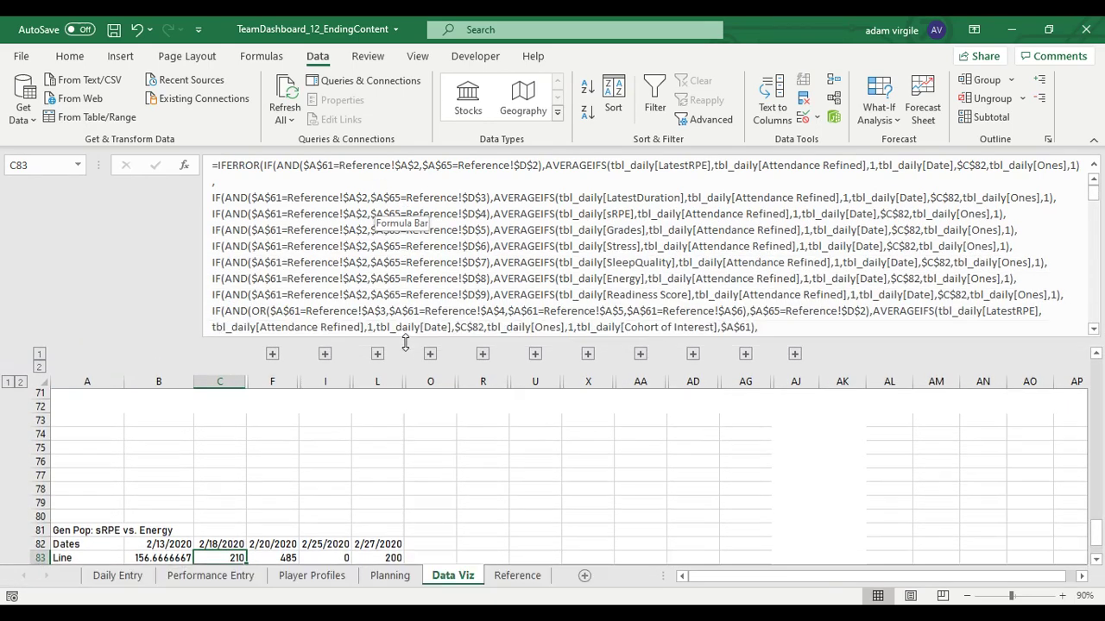
left_click(481, 295)
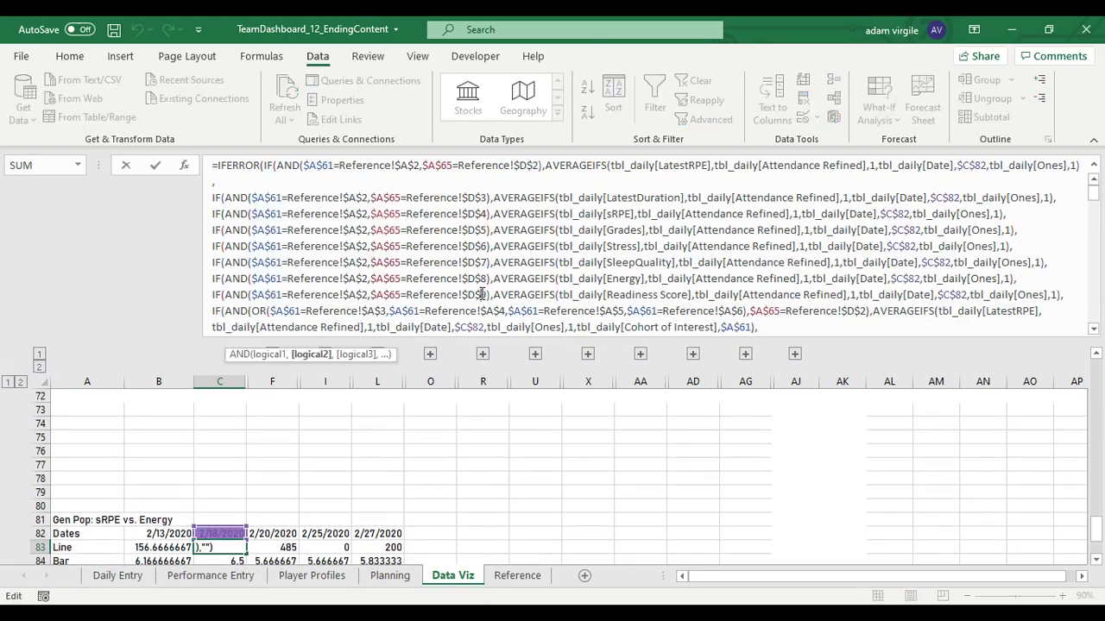
scroll(481, 294, "down", 2)
scroll(473, 300, "down", 1)
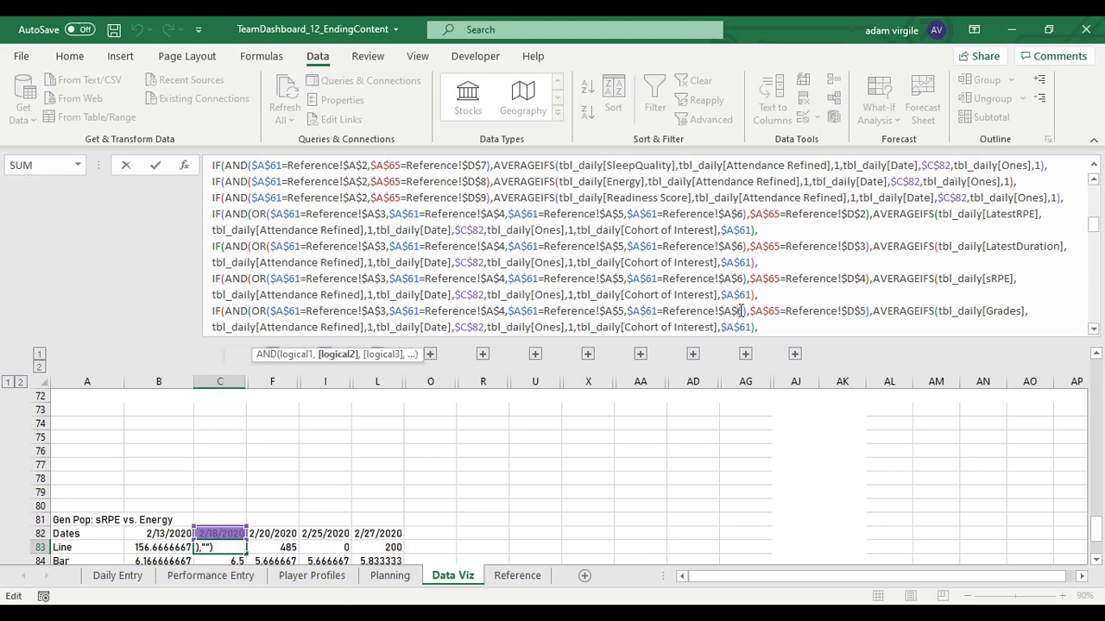
key("Escape")
Step: Copy the OR condition covering Reference!$A$3 to $A$6 from the Line formula in C83 into cell U83 as text
left_click(517, 575)
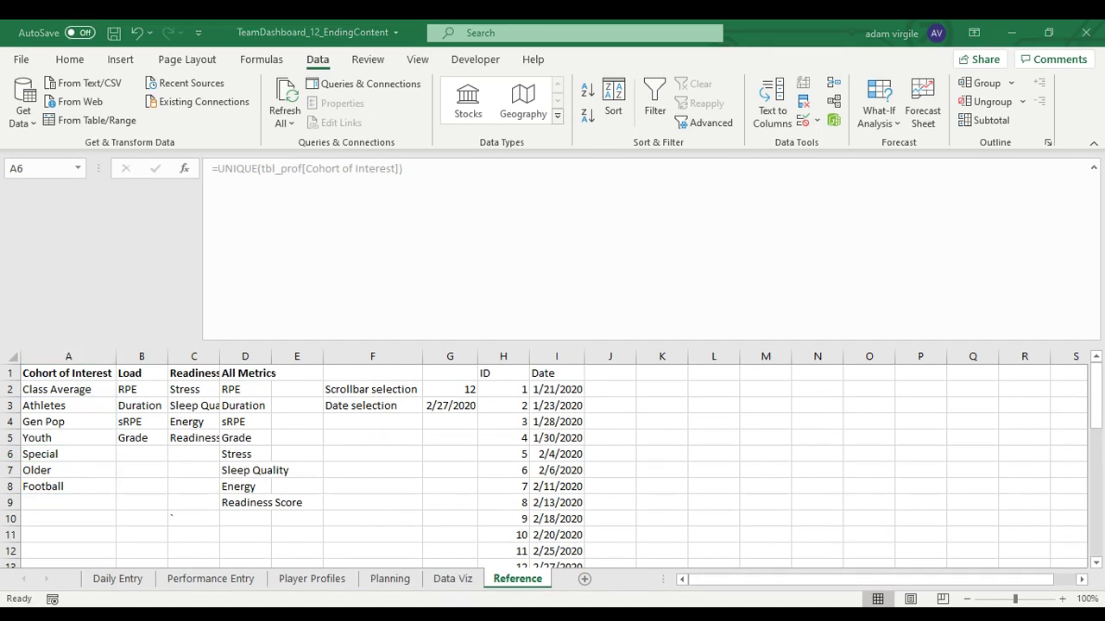
key("ctrl+Page_Up")
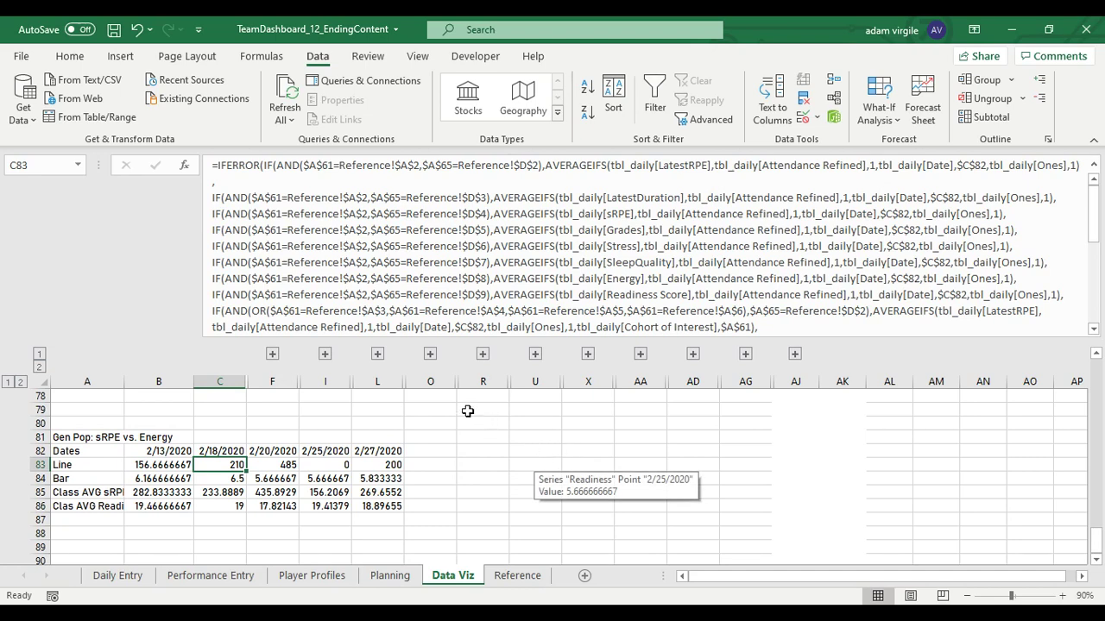
left_click(388, 312)
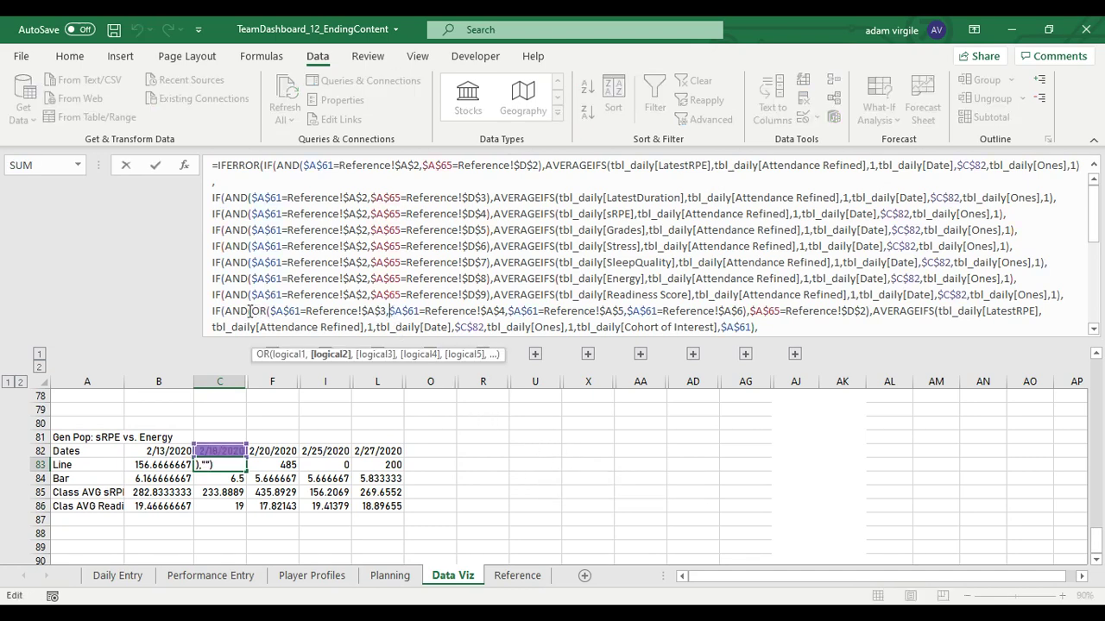
left_click_drag(251, 311, 745, 310)
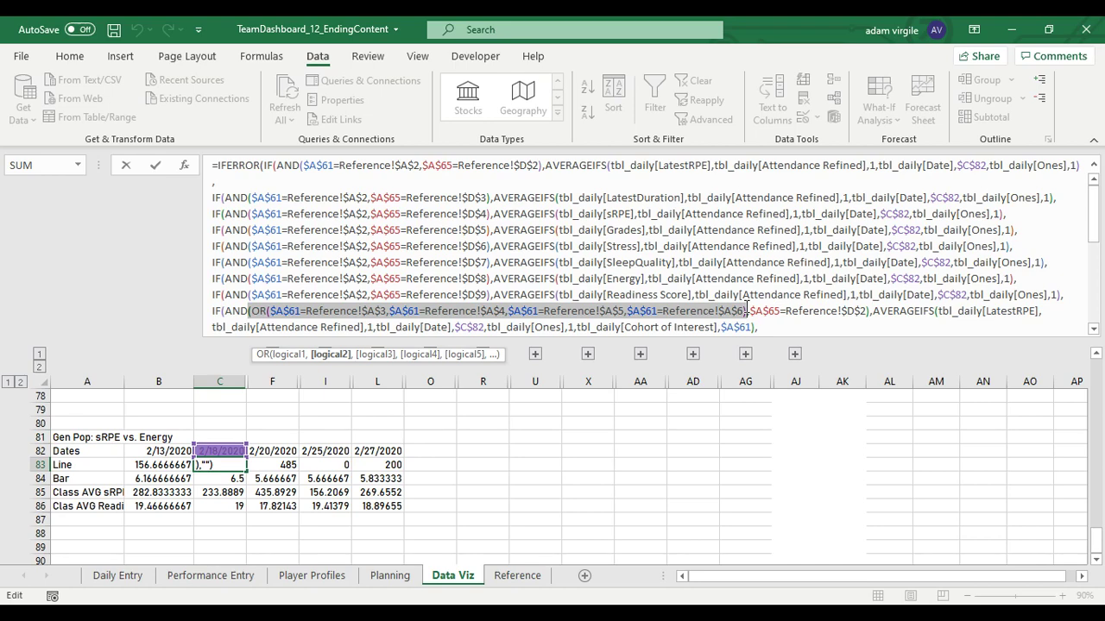
left_click_drag(745, 311, 753, 308)
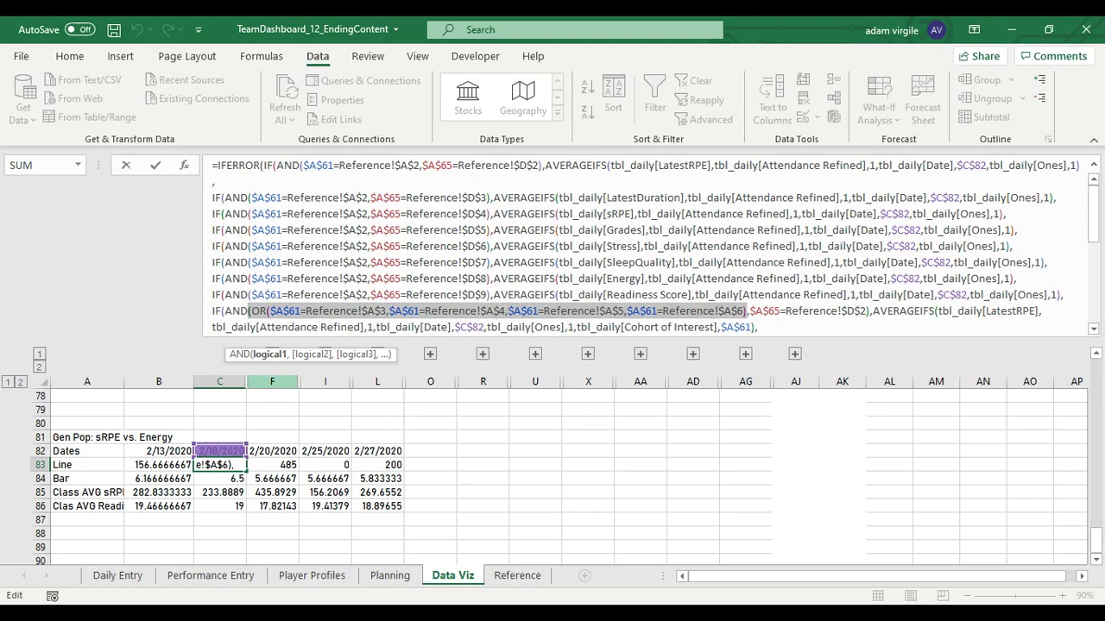
key("Escape")
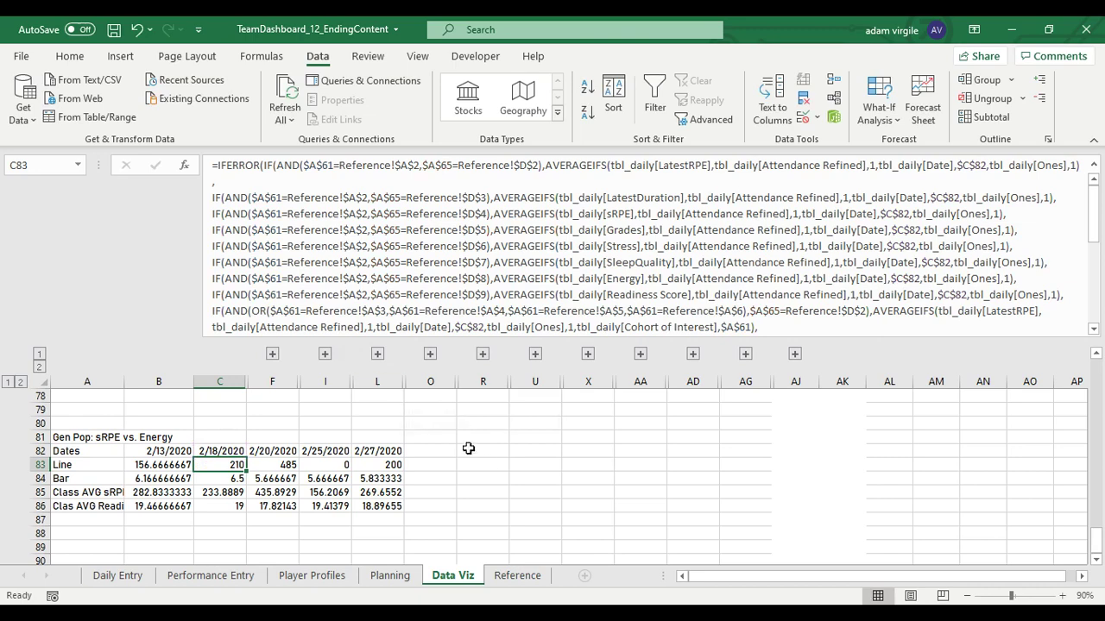
left_click(522, 465)
type("(OR($A$61=Reference!$A$3,$A$61=Reference!$A$4,$A$61=Reference!$A$5,$A$61=Reference!$A$6)")
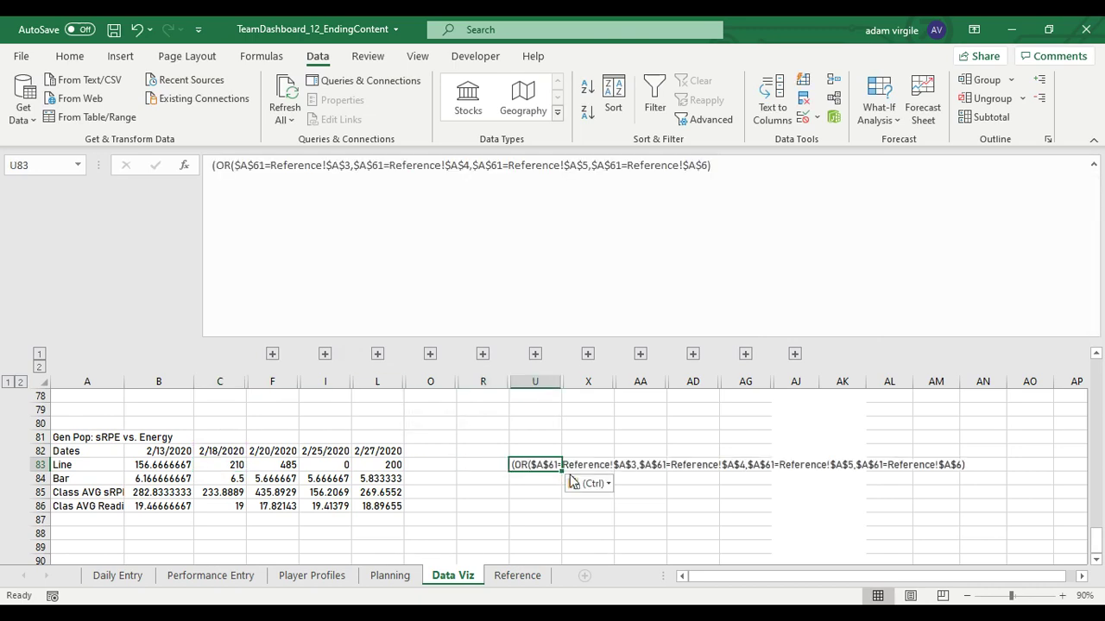
Step: Paste the same OR condition into U84 and replace its closing parenthesis with a comma
left_click(353, 176)
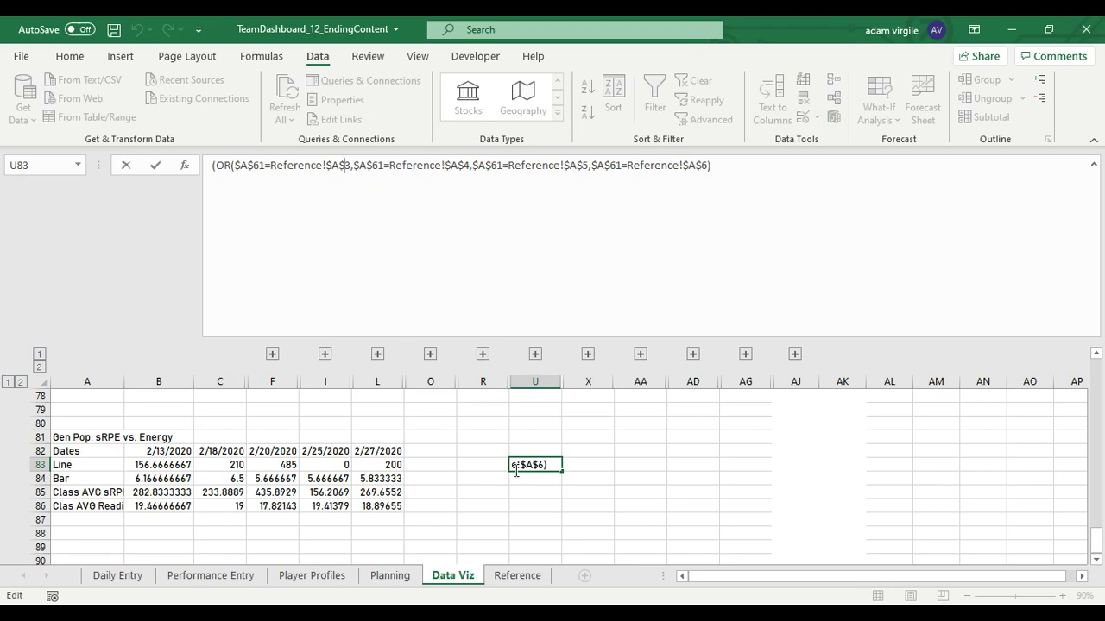
key("Escape")
left_click(547, 479)
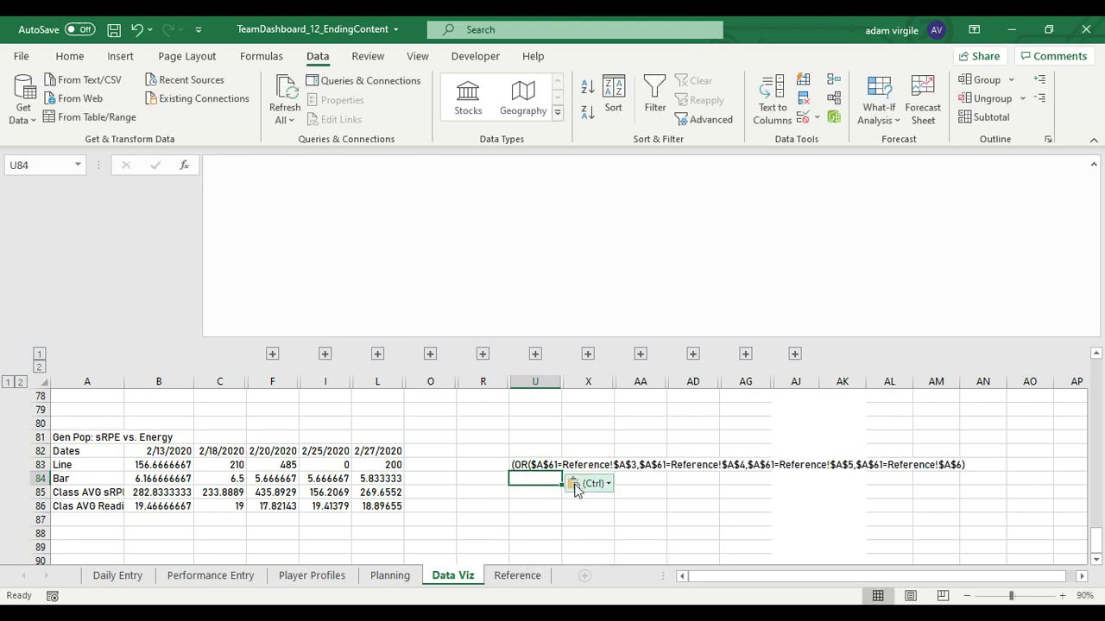
type("(OR($A$61=Reference!$A$3,$A$61=Reference!$A$4,$A$61=Reference!$A$5,$A$61=Reference!$A$6)")
left_click(736, 177)
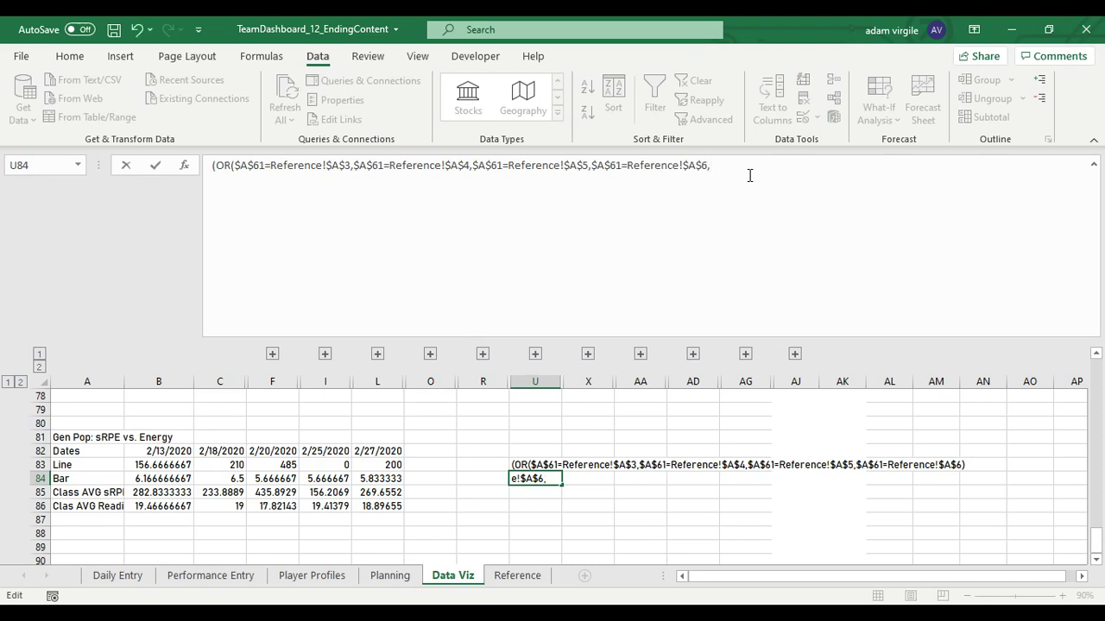
type(",")
key("Return")
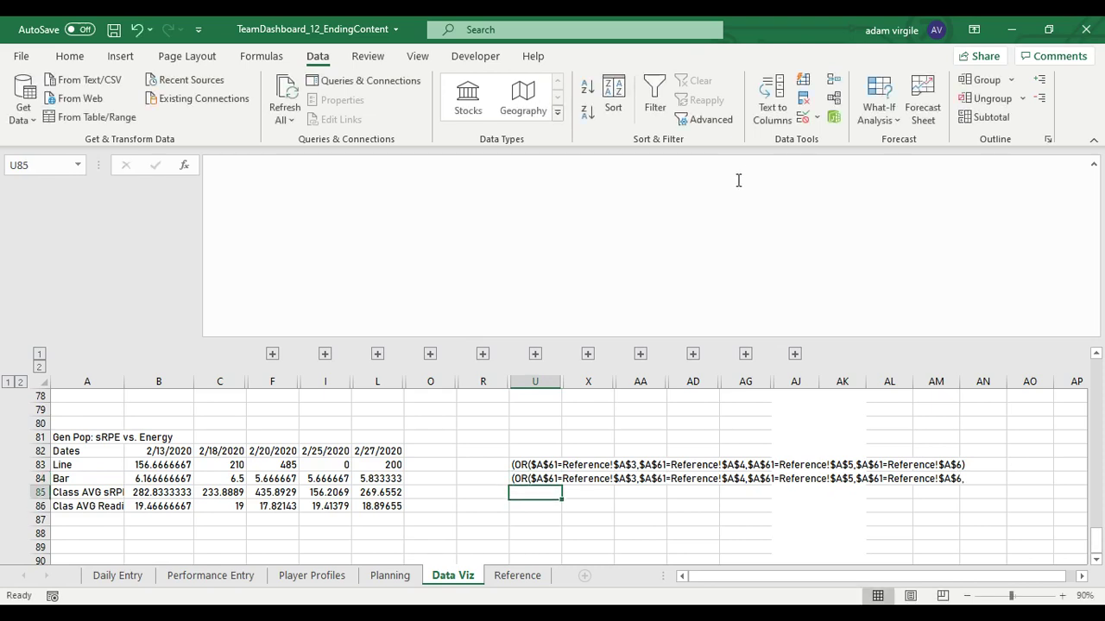
Step: Extend the U84 condition with $A$61=Reference!$A$7 and $A$61=Reference!$A$8 for Older and Football, close the parenthesis, and compare it with U83
left_click(516, 575)
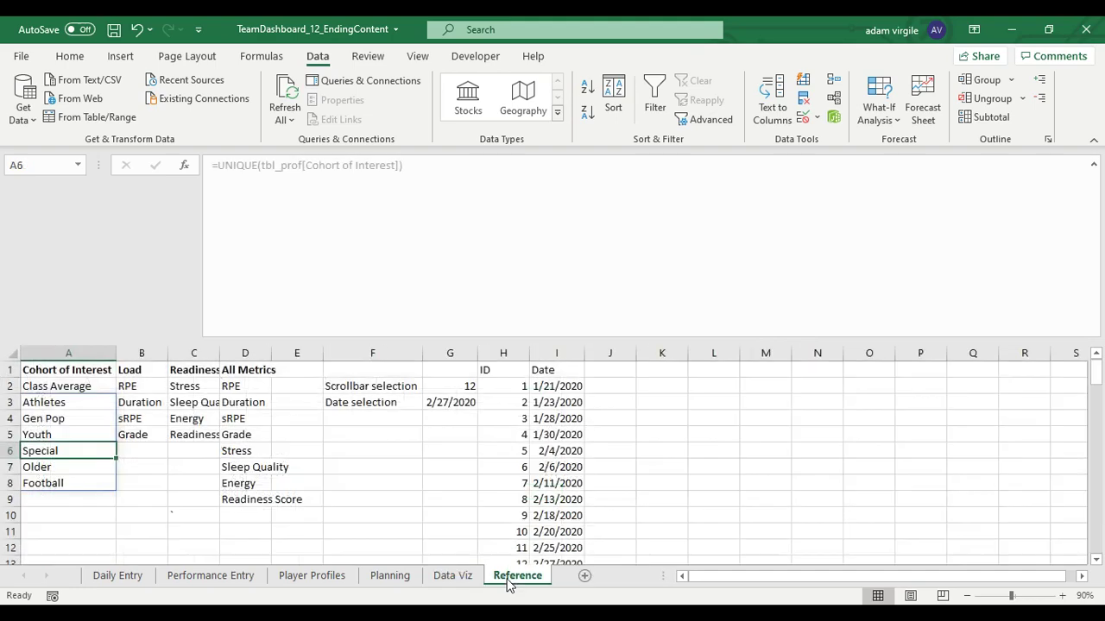
left_click_drag(68, 463, 68, 485)
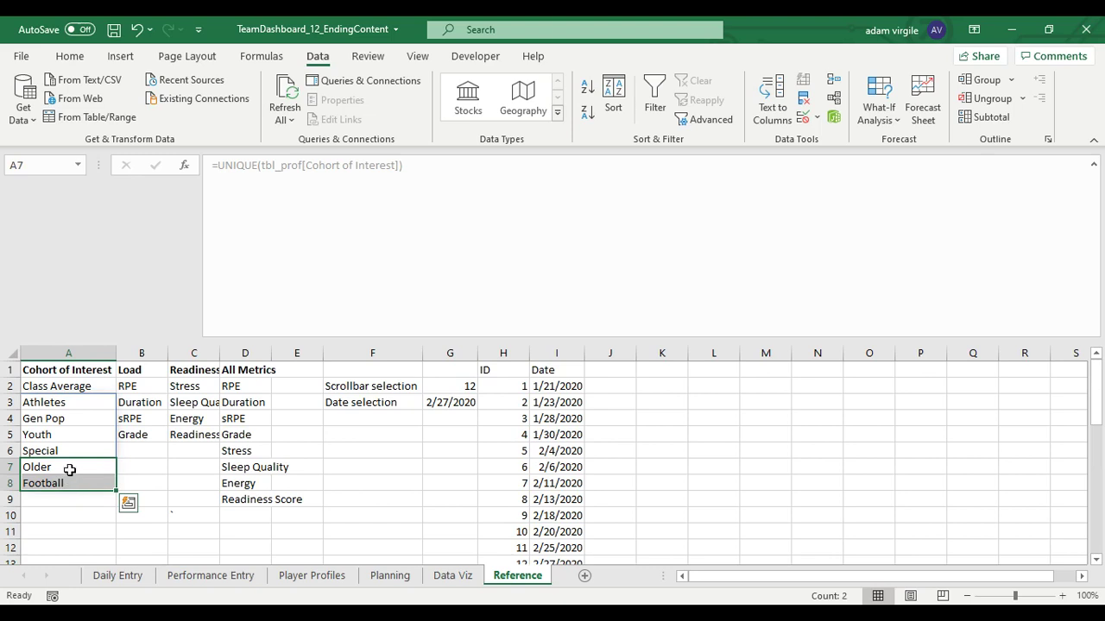
left_click(452, 576)
left_click(532, 478)
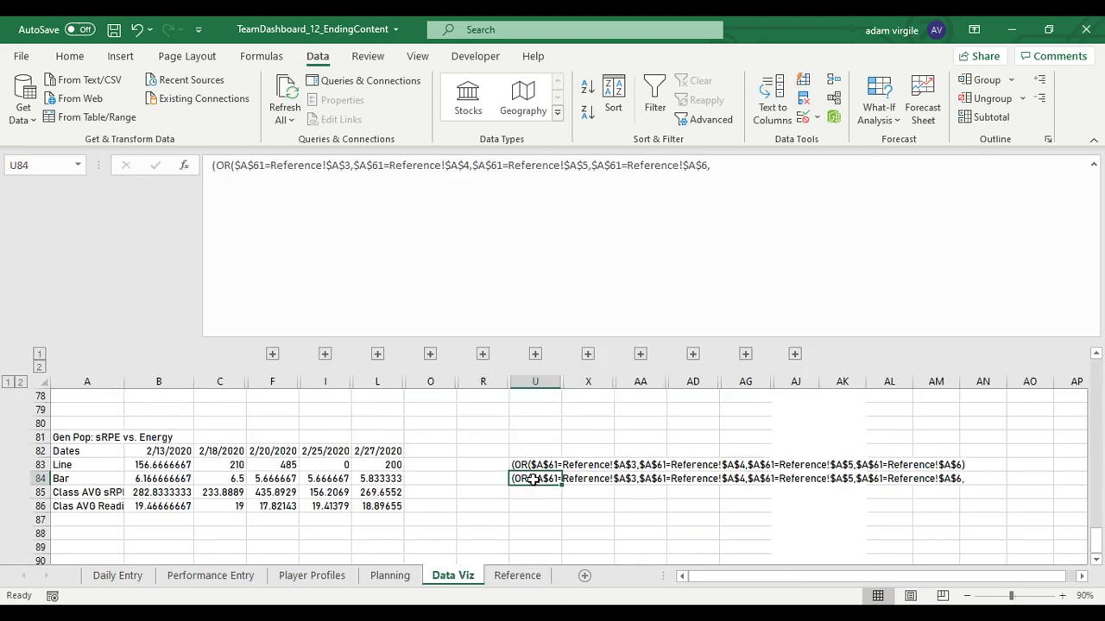
left_click_drag(707, 165, 593, 170)
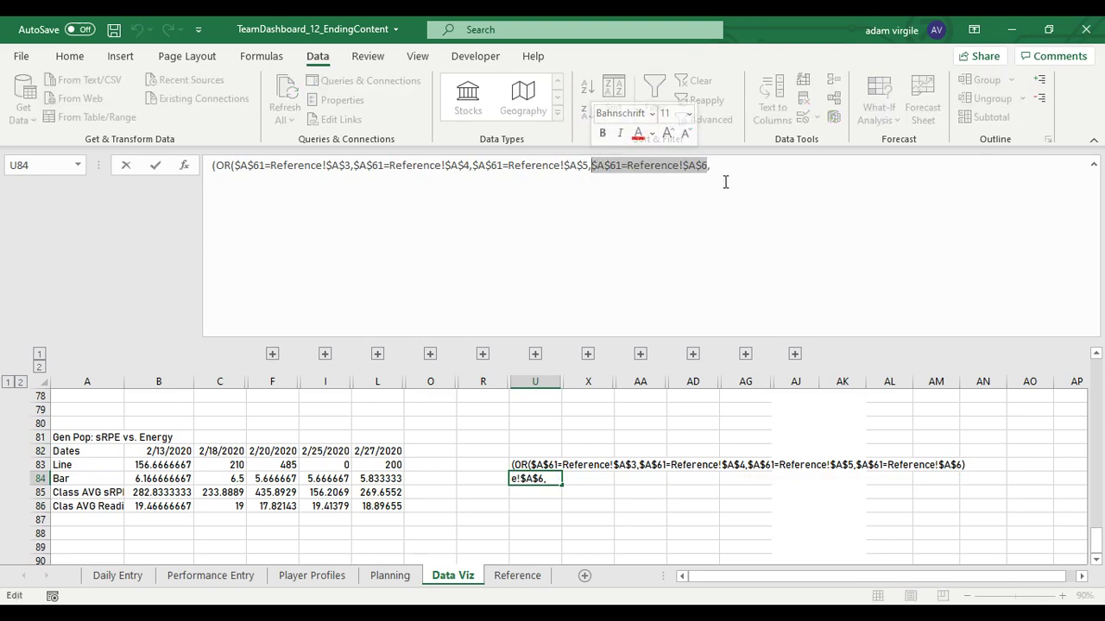
key("ctrl+c")
left_click(741, 159)
key("ctrl+v")
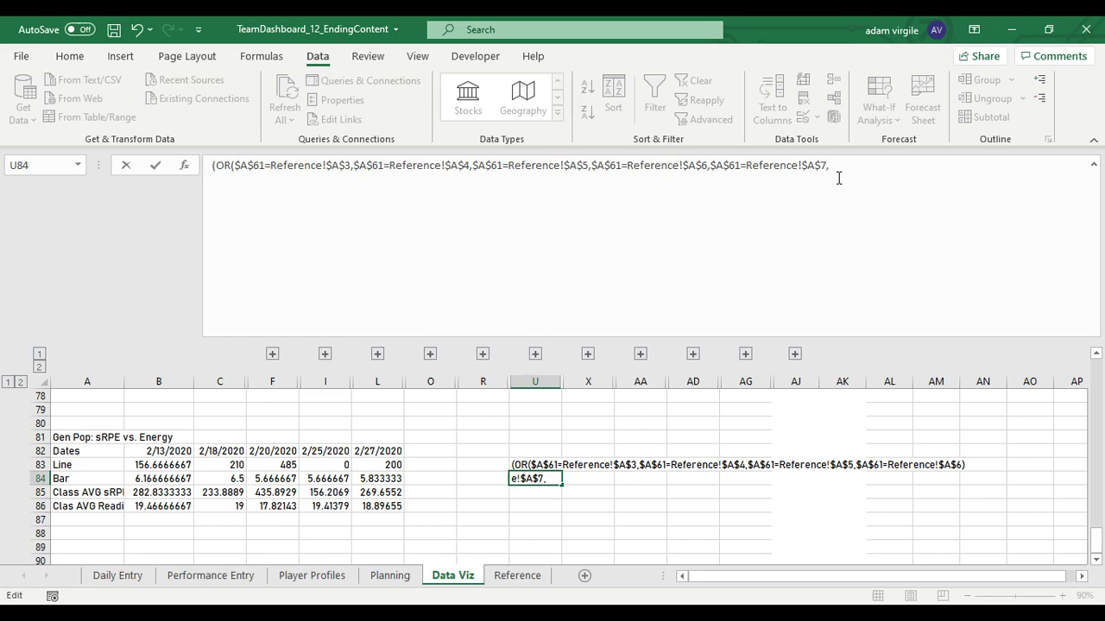
key("ctrl+v")
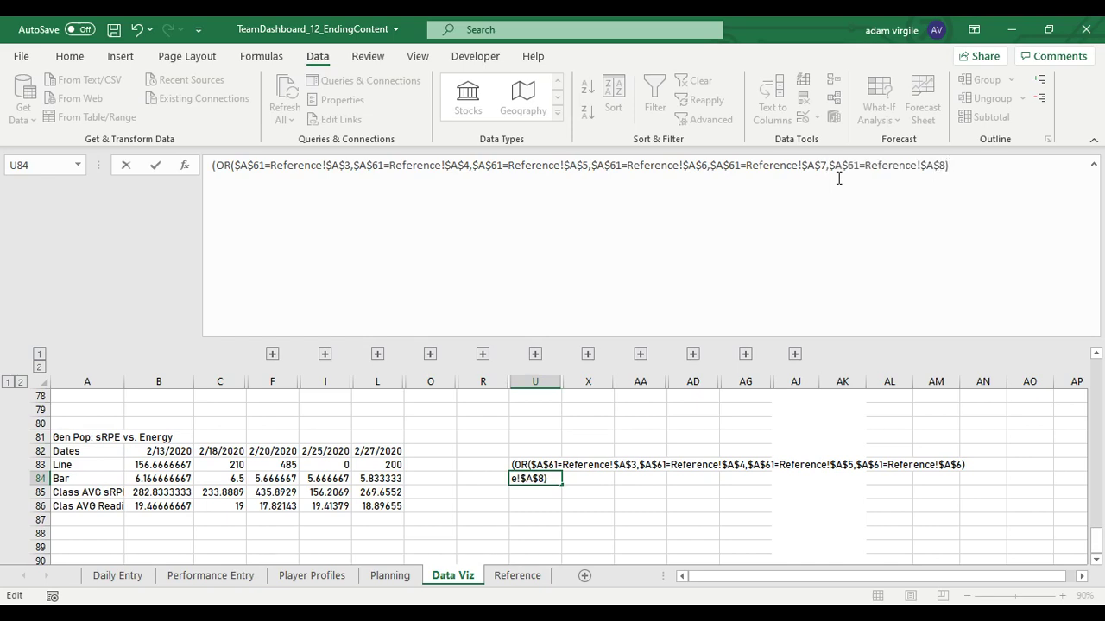
key("Return")
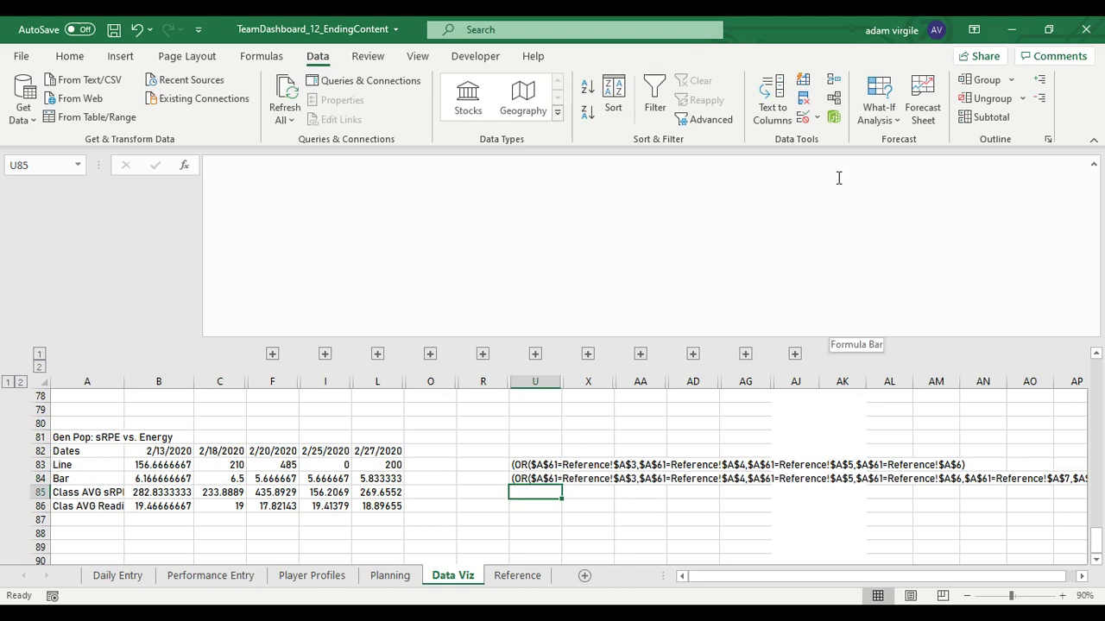
key("Up")
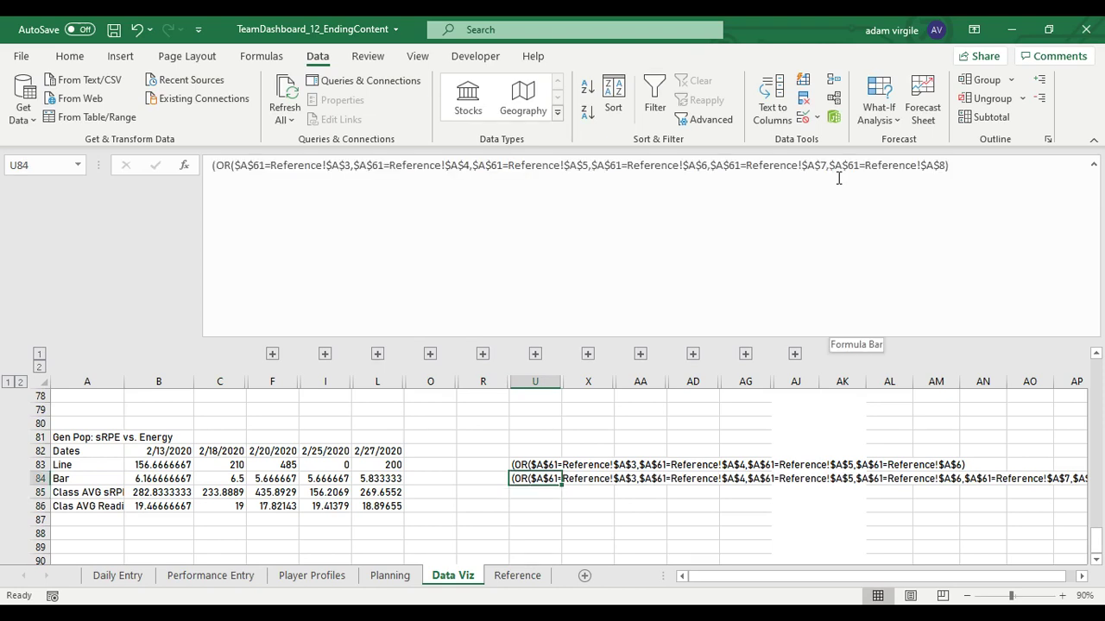
left_click(557, 466)
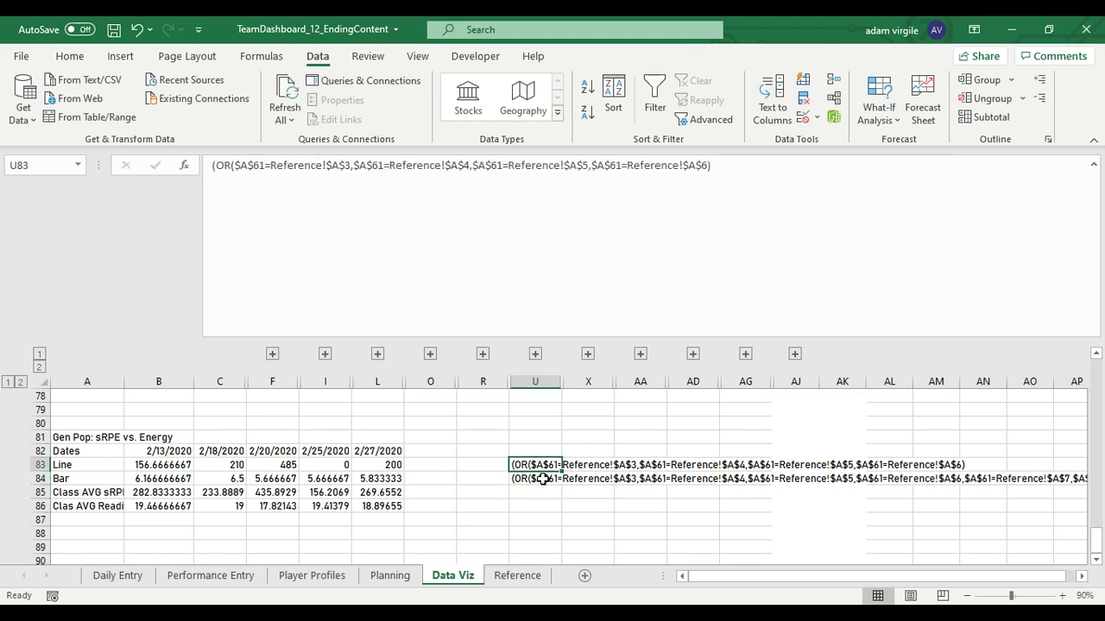
left_click(538, 476)
Step: Open Find and Replace and set the search text to the original OR condition copied from U83
left_click_drag(160, 466, 386, 480)
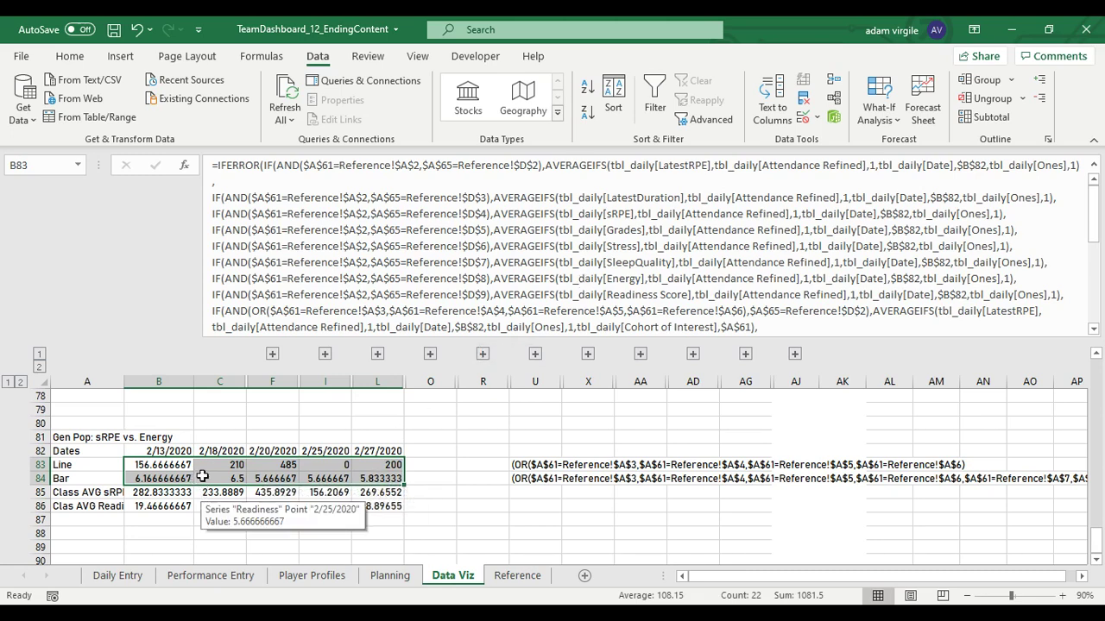
scroll(220, 489, "up", 1)
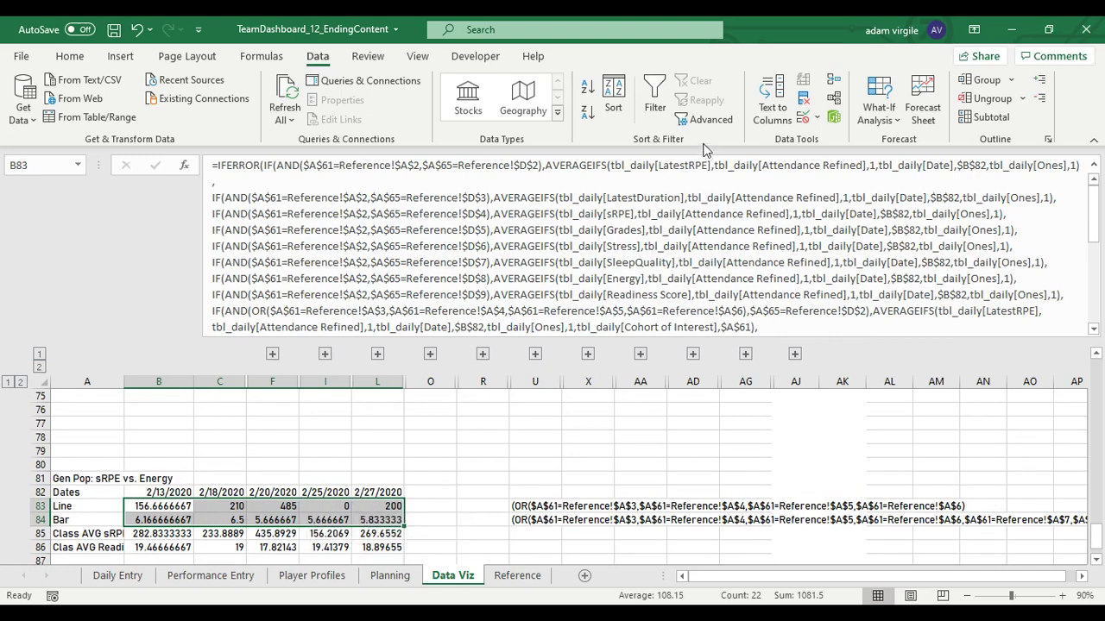
left_click(84, 57)
left_click(926, 108)
left_click(958, 165)
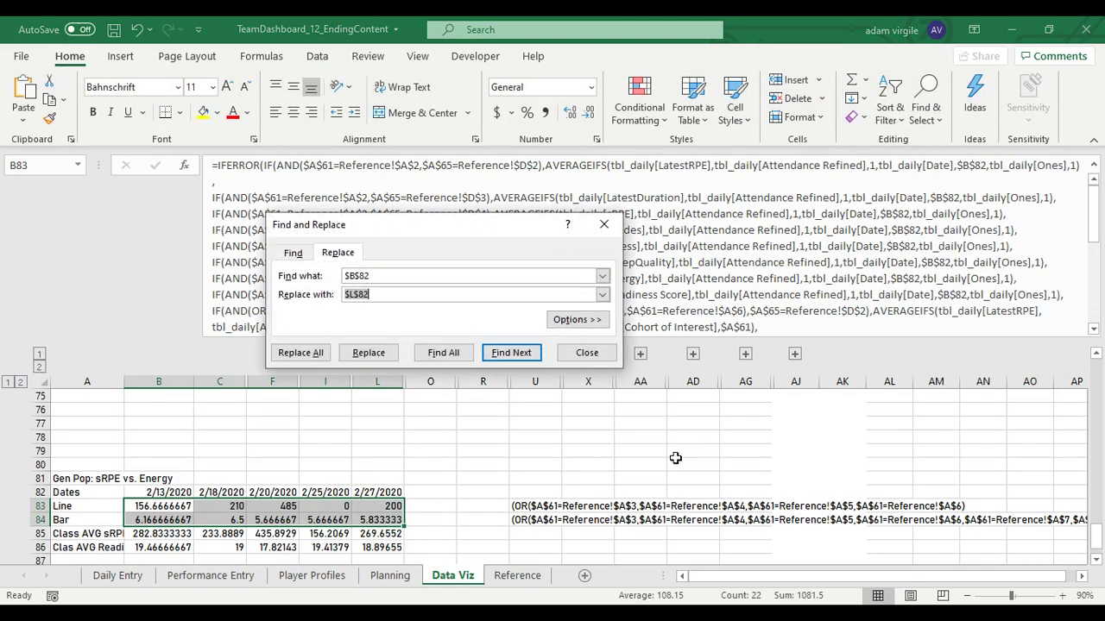
left_click(536, 505)
left_click_drag(763, 160, 183, 173)
key("ctrl+c")
left_click(569, 276)
key("ctrl+v")
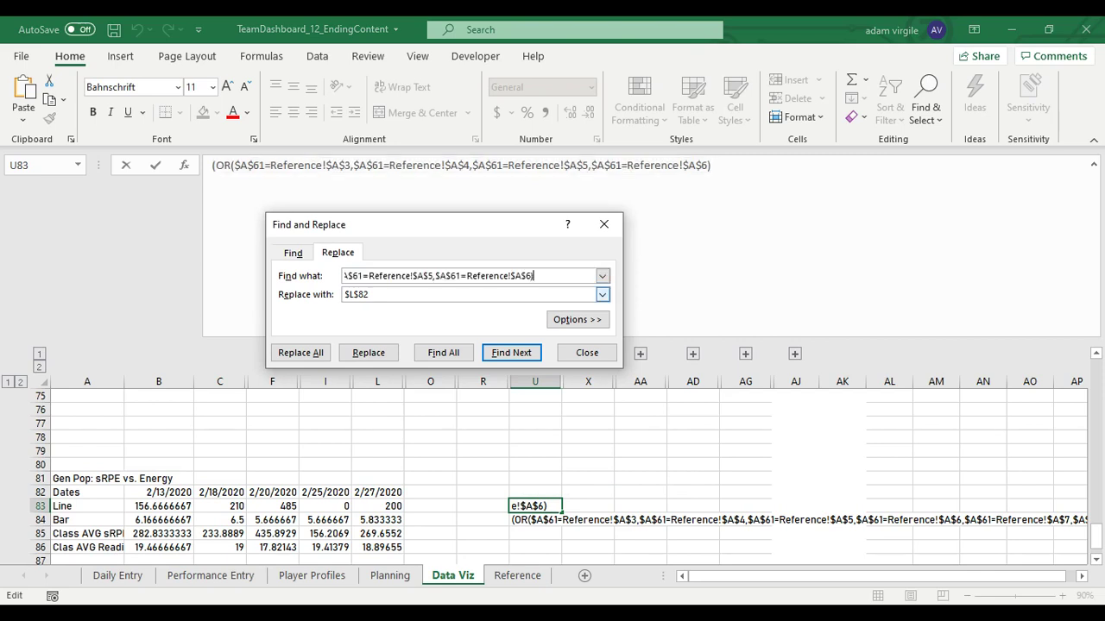
Step: Set the replacement text to the extended OR condition copied from U84, which runs through Reference!$A$8
left_click(539, 520)
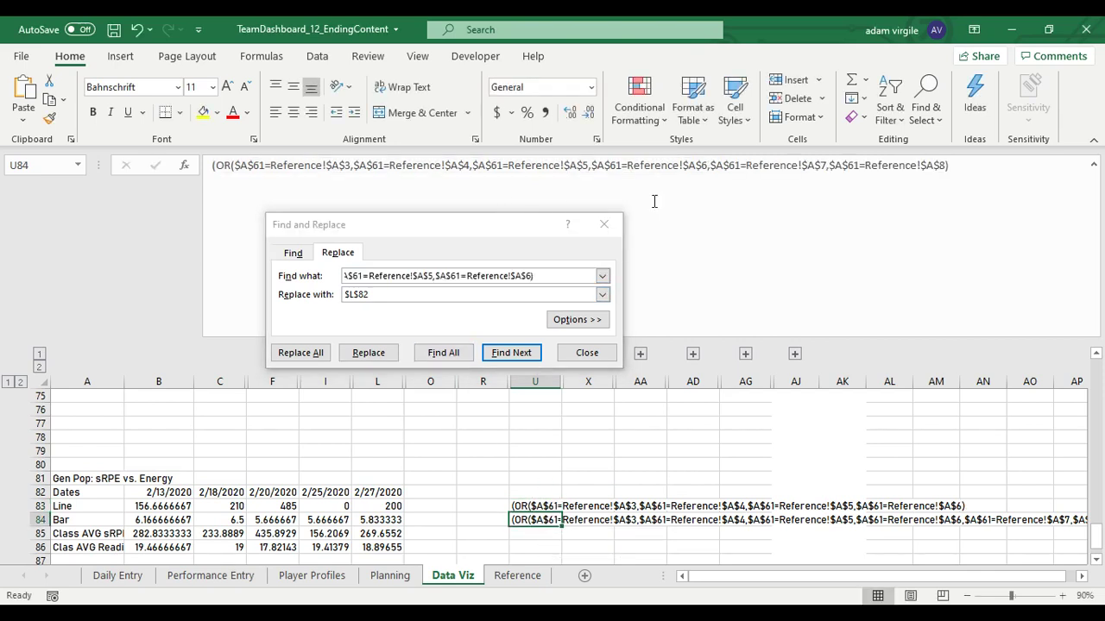
left_click_drag(967, 168, 197, 168)
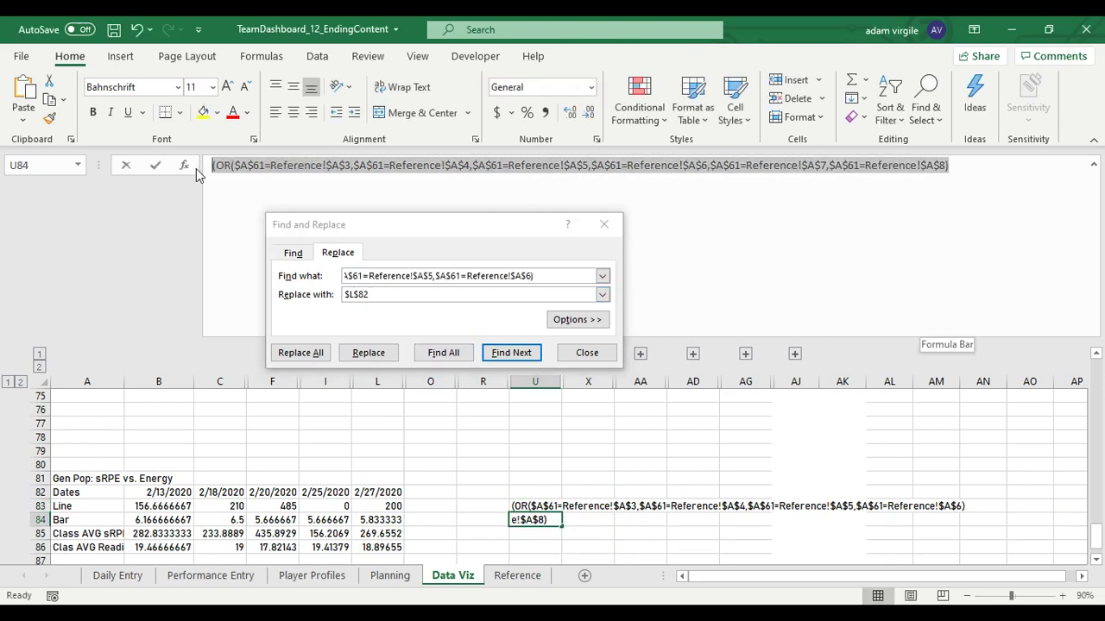
left_click(602, 294)
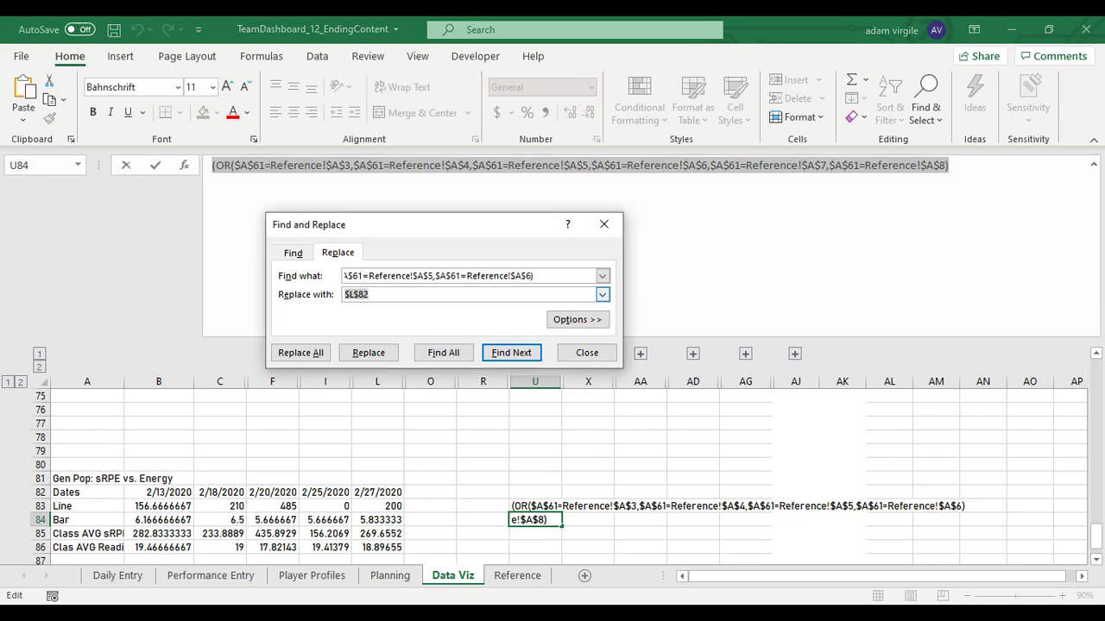
key("ctrl+v")
left_click(601, 294)
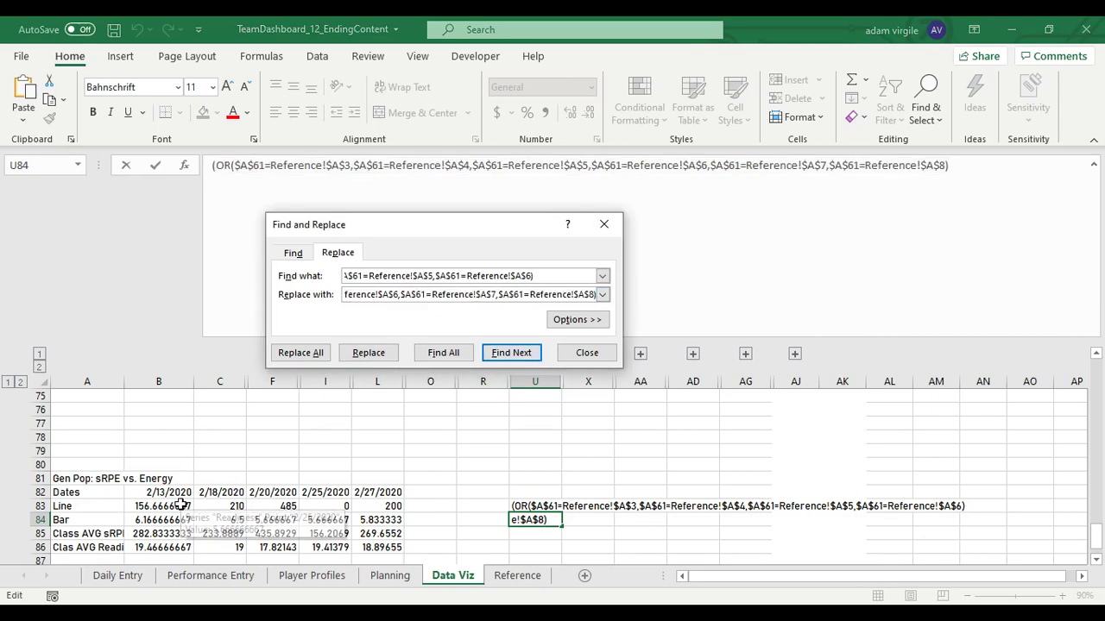
Step: Replace all occurrences of the original OR condition with the extended one in the Line and Bar formulas of B83:L84
left_click(587, 352)
left_click(518, 466)
left_click_drag(175, 505, 399, 520)
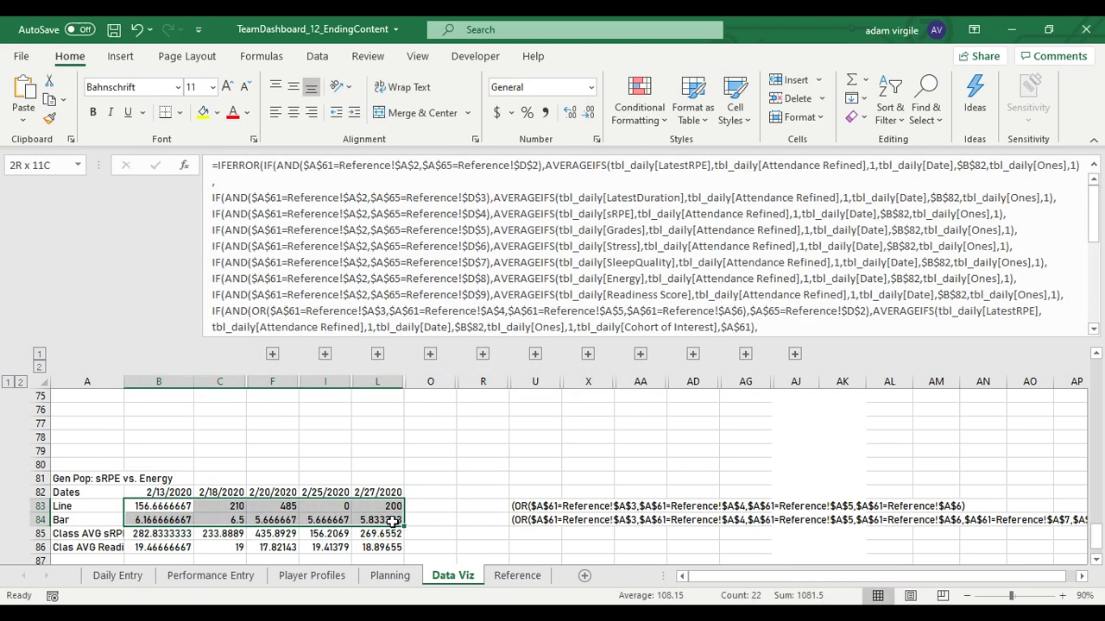
left_click(931, 106)
left_click(952, 164)
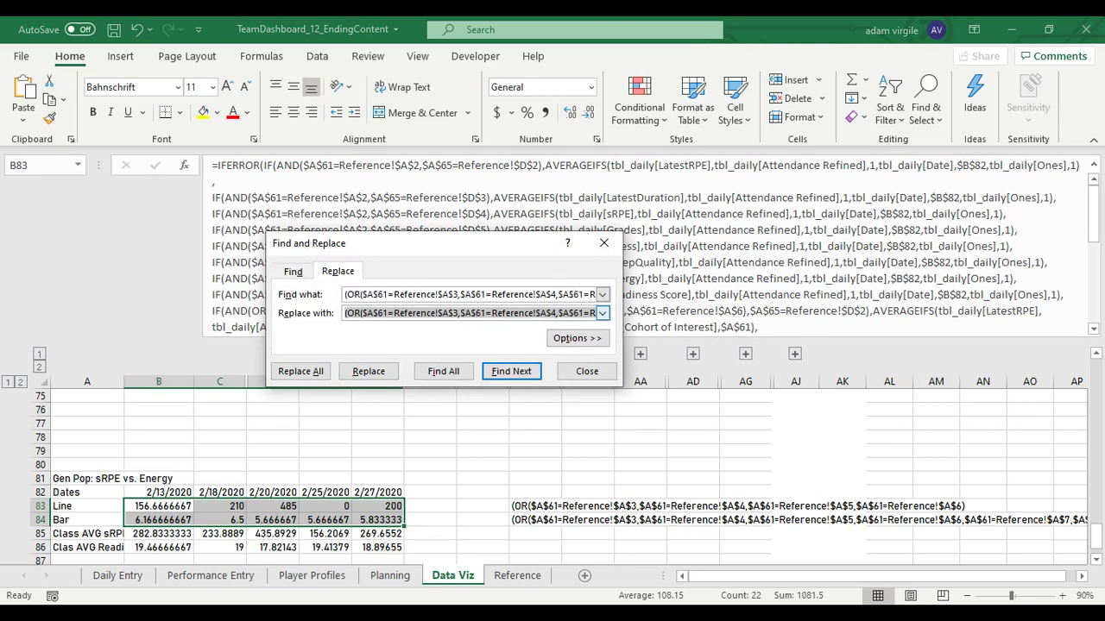
left_click(301, 371)
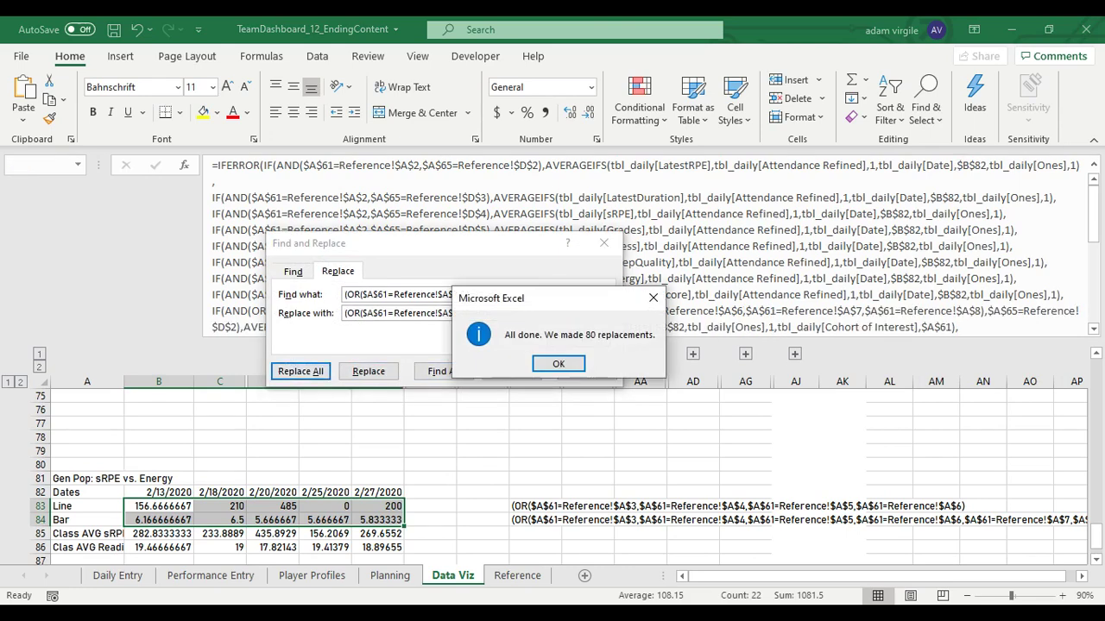
left_click(559, 363)
left_click(585, 369)
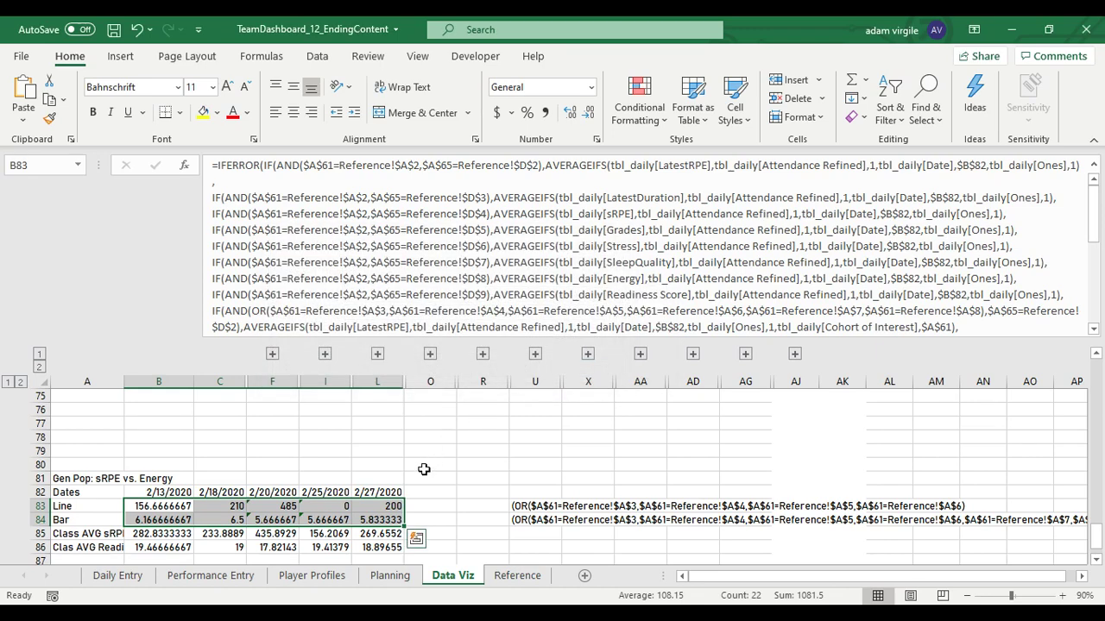
Step: Inspect the Line and Bar formulas in rows 83 and 84 for the extended OR cohort conditions
left_click(272, 518)
left_click_drag(233, 508, 383, 515)
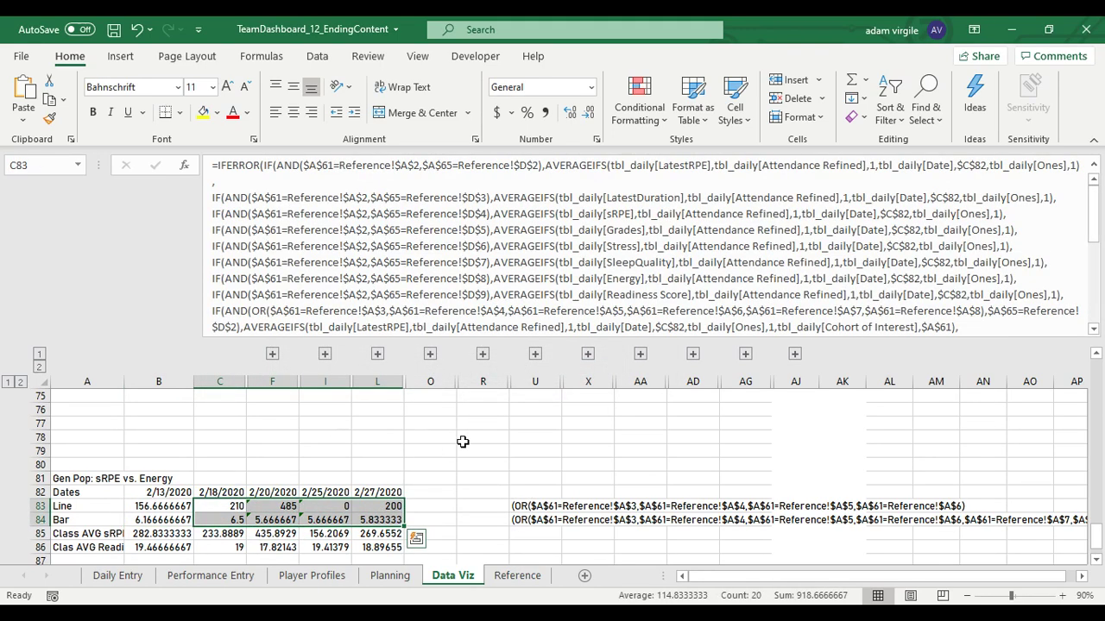
left_click(471, 439)
scroll(349, 458, "up", 1)
scroll(349, 457, "up", 2)
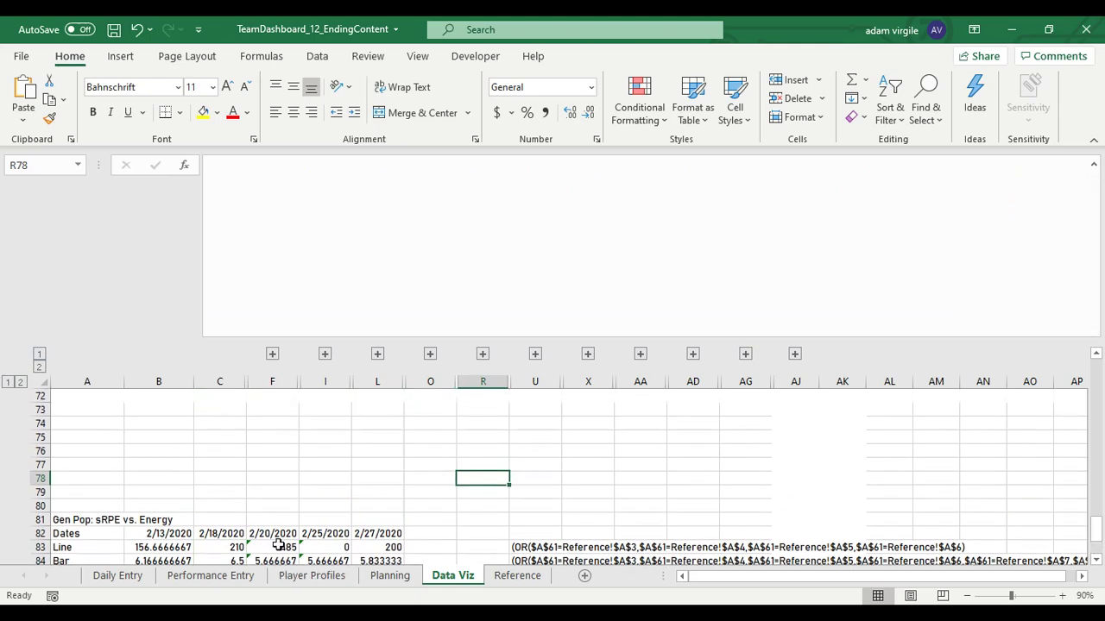
left_click(233, 545)
scroll(233, 545, "down", 2)
left_click(354, 478)
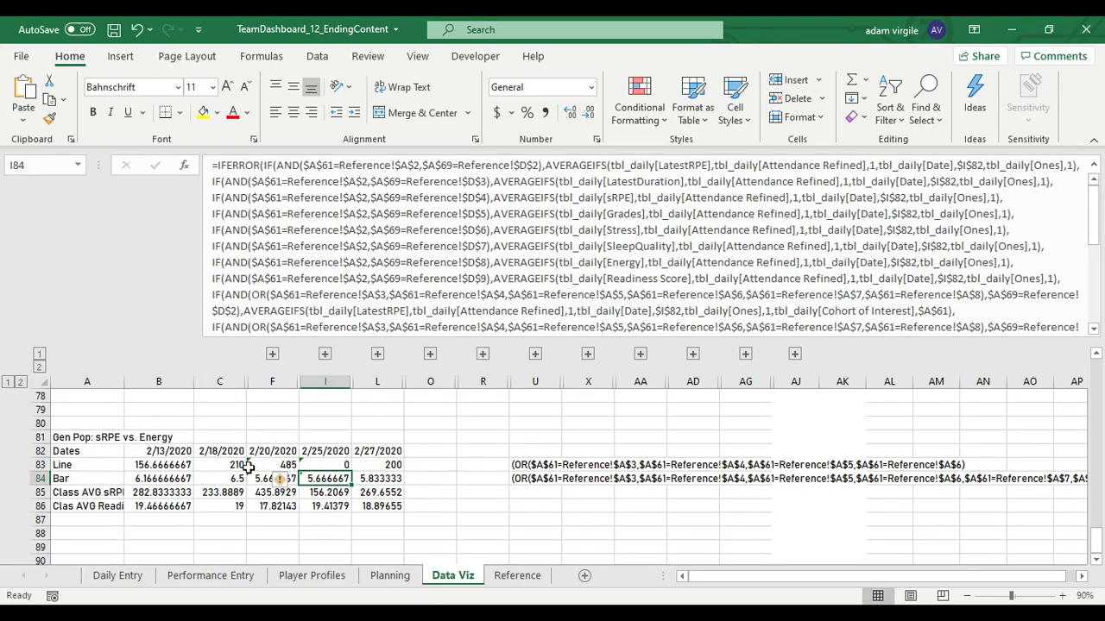
left_click_drag(254, 475, 235, 468)
left_click(328, 478)
left_click_drag(328, 478, 263, 466)
left_click(231, 466)
key("Escape")
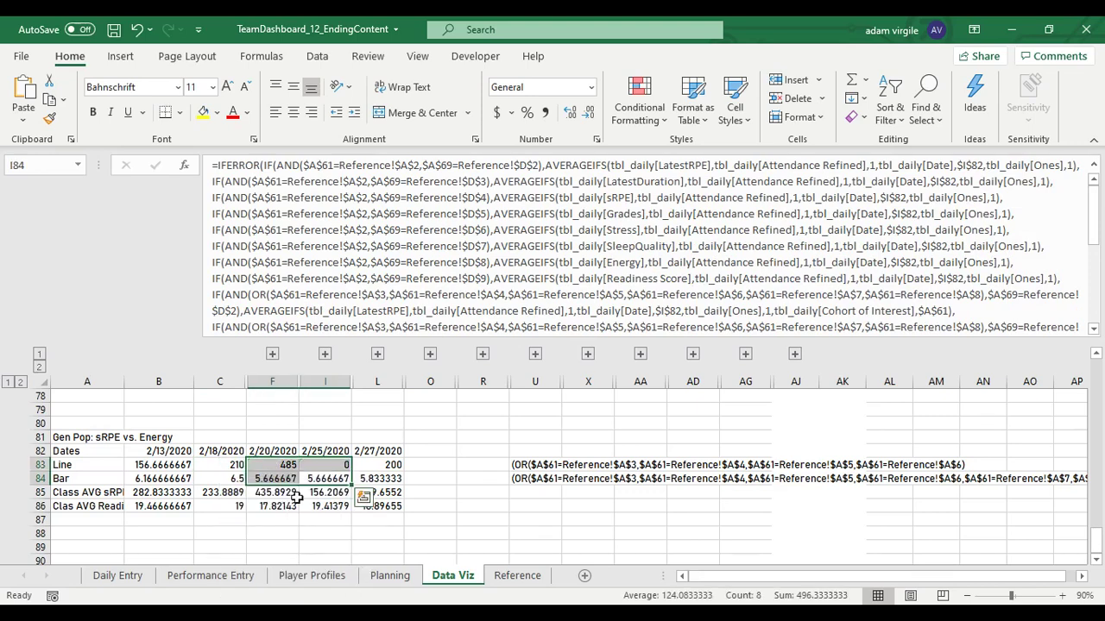
left_click(325, 423)
Step: Switch the dashboard chart's Cohort selector in A61 to Older
scroll(402, 424, "up", 7)
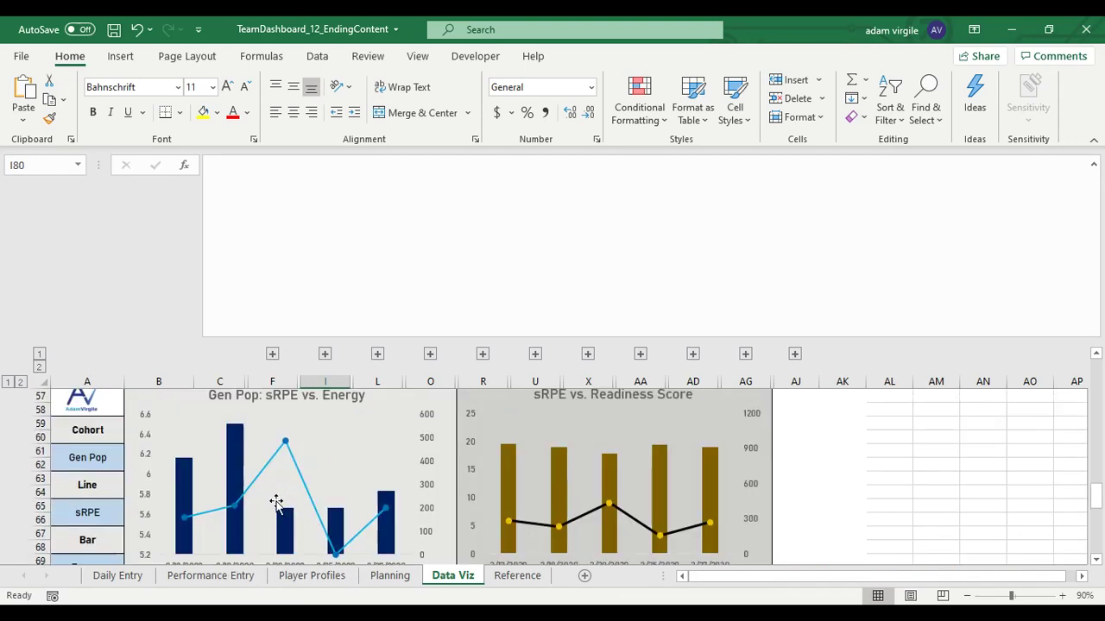
left_click(89, 461)
left_click(131, 455)
key("Down")
key("Down")
key("Down")
key("Down")
key("Up")
key("Return")
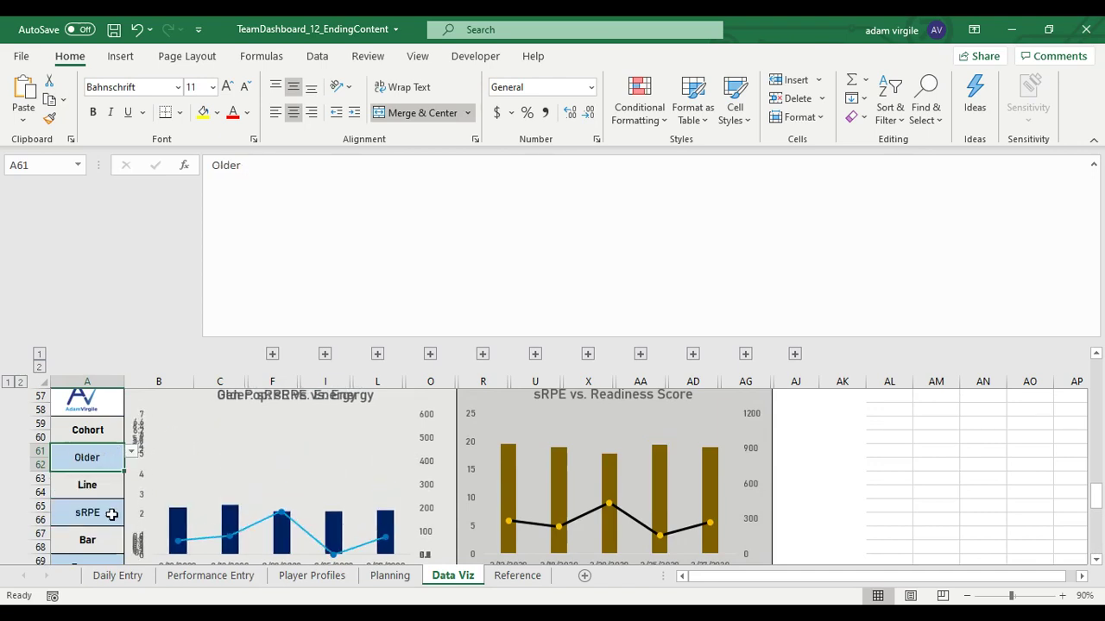
Step: Advance the team report date to 3/5/2020 and check the Older cohort's sRPE vs. Energy chart
scroll(403, 457, "up", 19)
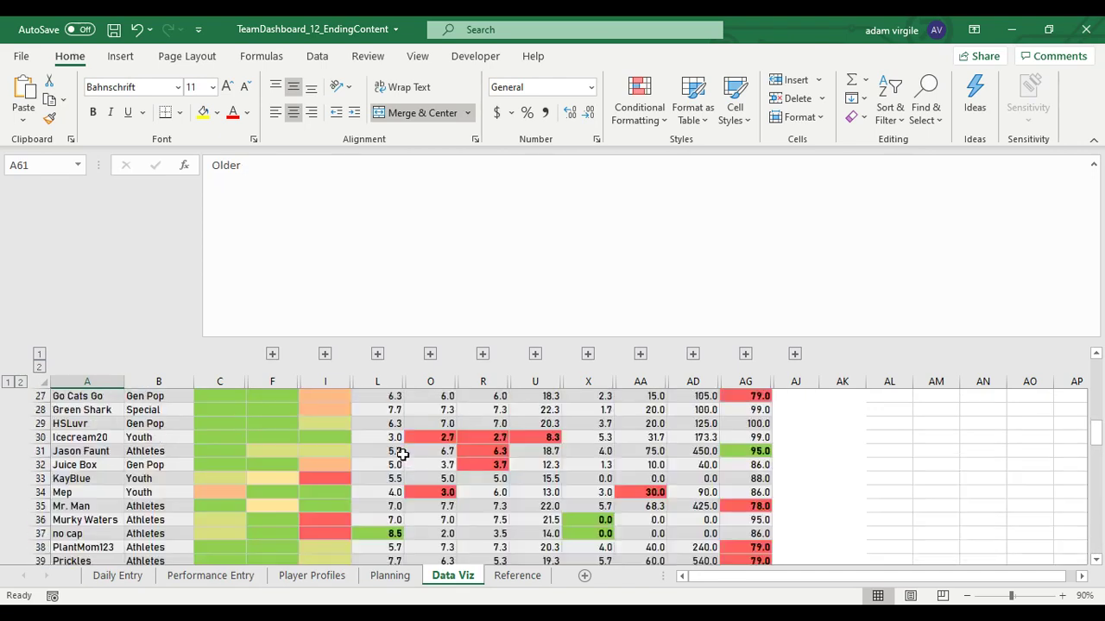
left_click(244, 444)
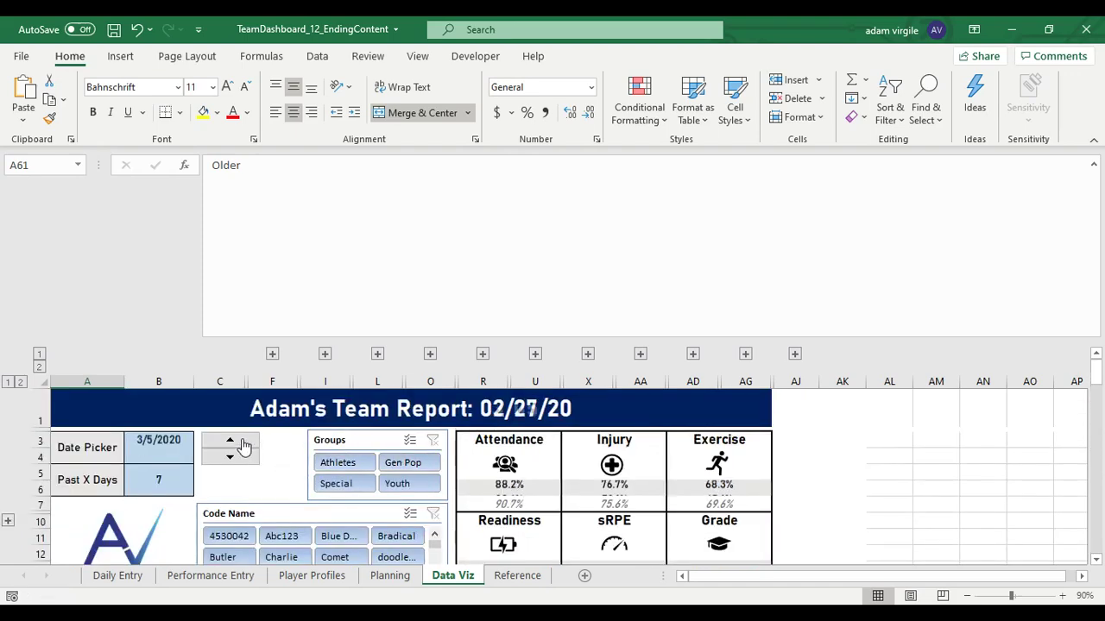
scroll(793, 500, "down", 1)
scroll(794, 500, "down", 6)
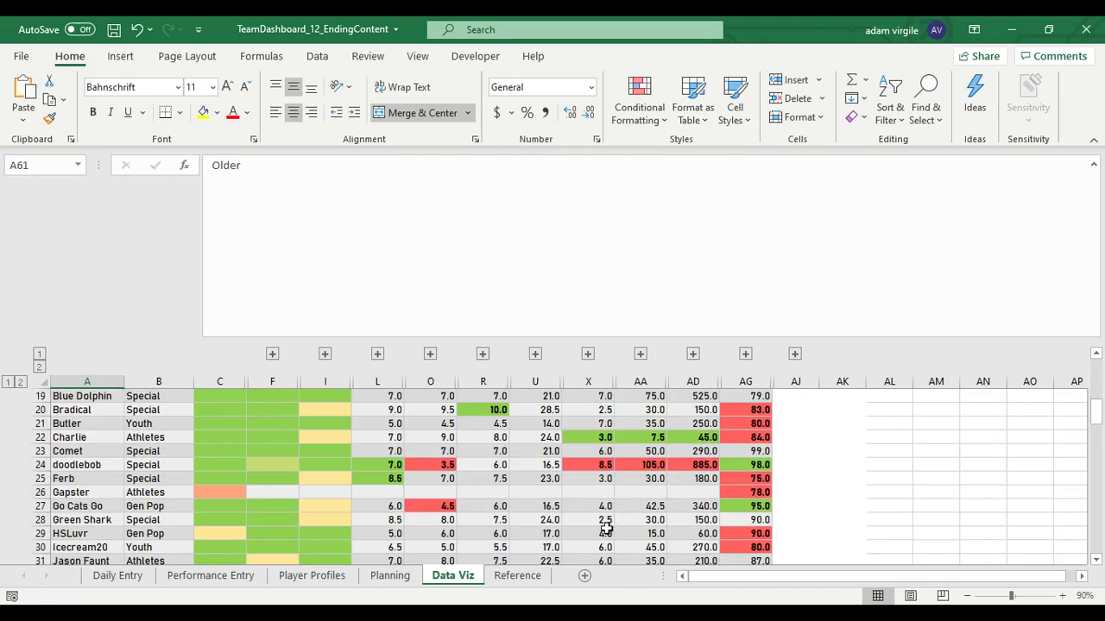
scroll(377, 491, "down", 1)
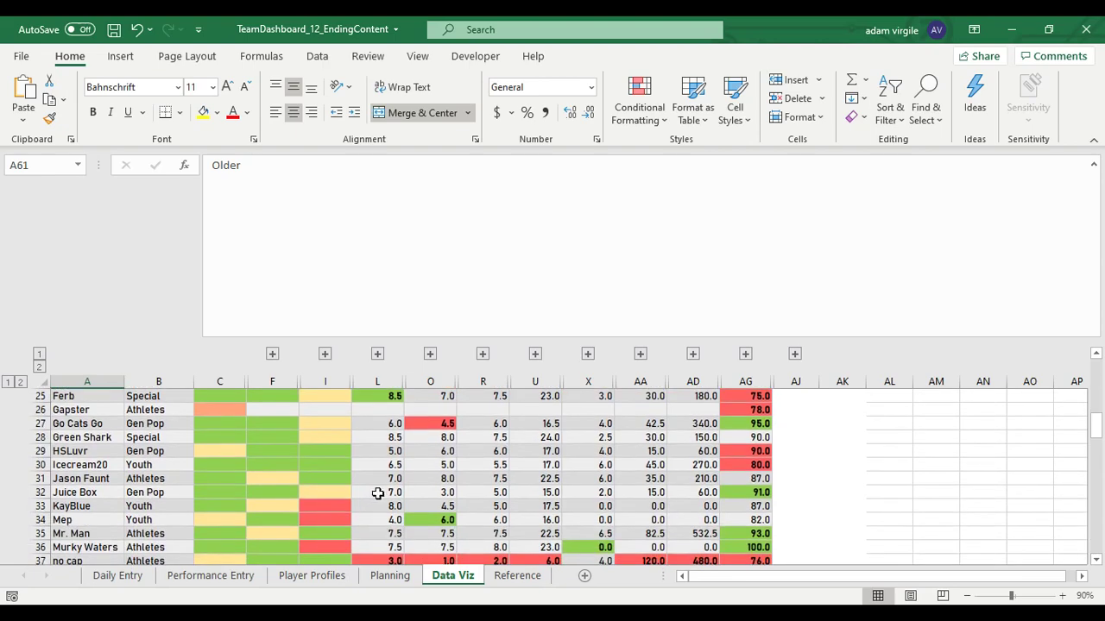
scroll(390, 491, "down", 10)
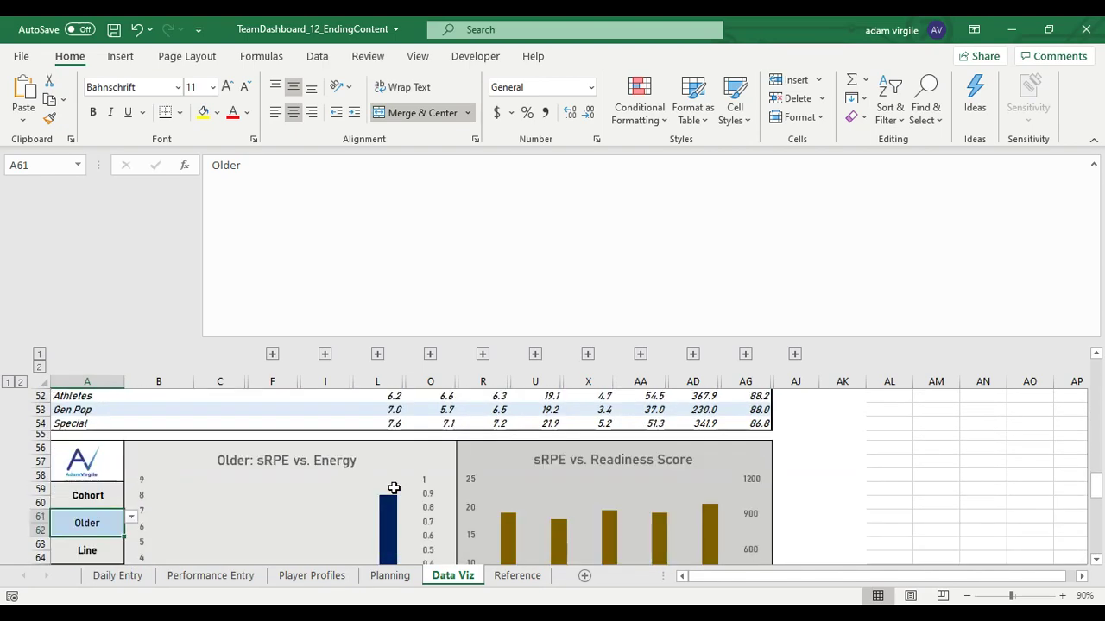
scroll(394, 489, "down", 1)
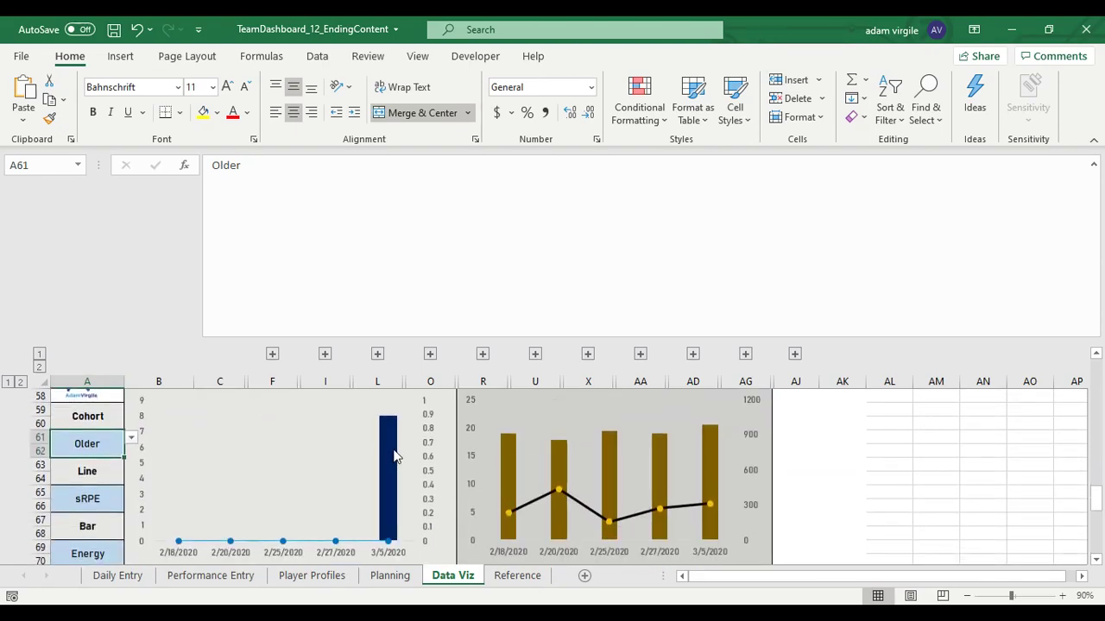
Step: View the sRPE vs. Energy chart for the Football cohort and finish with the selector on Class Average
left_click(131, 438)
left_click(117, 507)
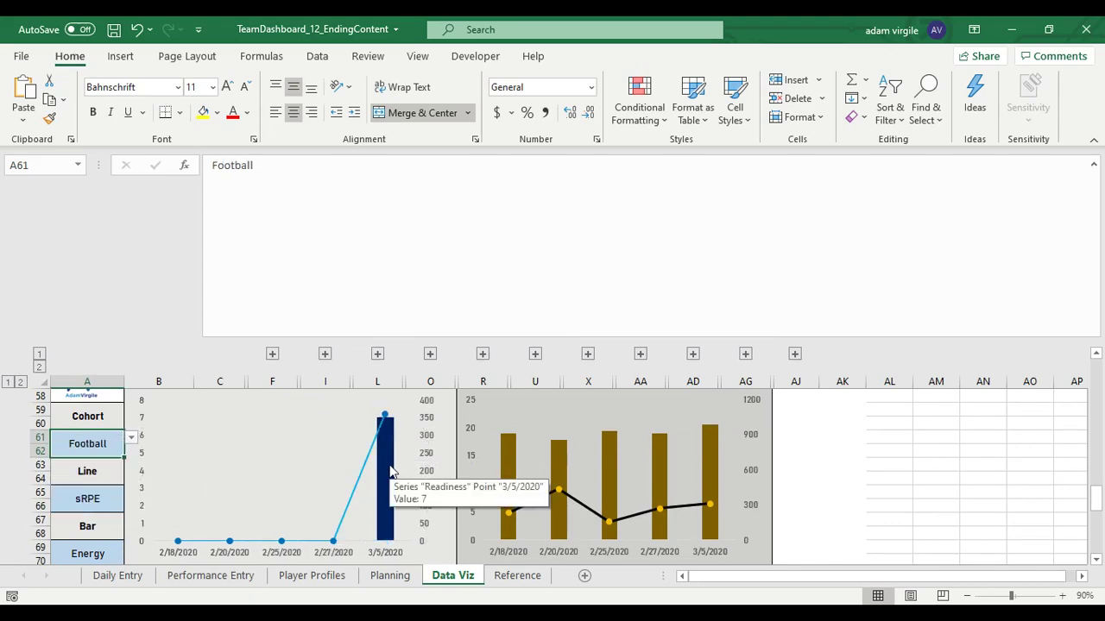
left_click(132, 438)
key("Down")
key("Down")
key("Down")
key("Down")
key("Down")
key("Down")
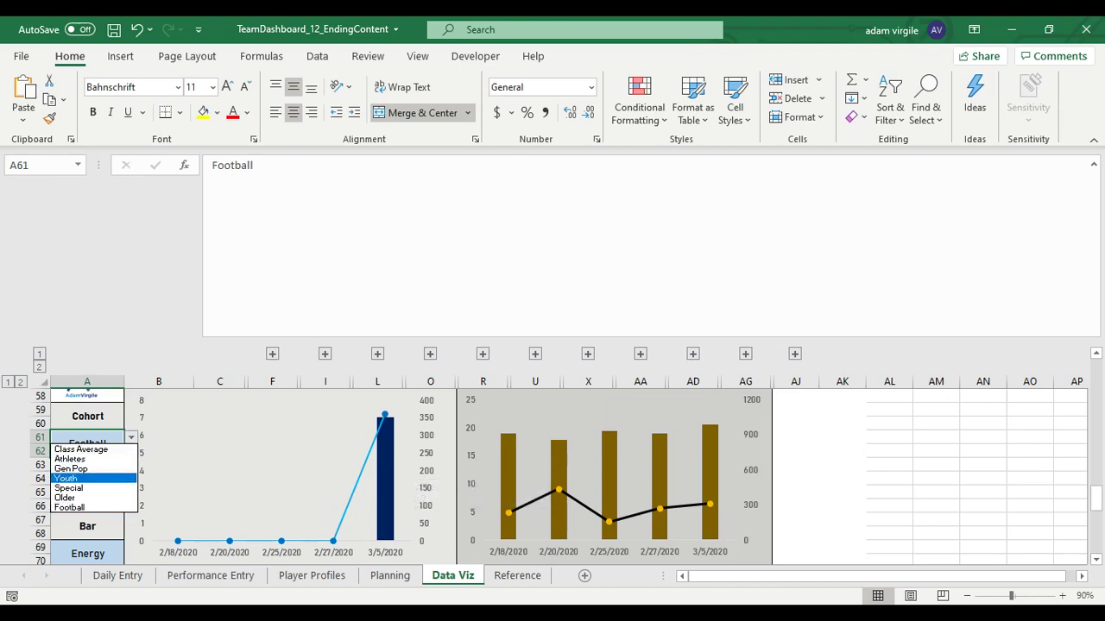
key("Home")
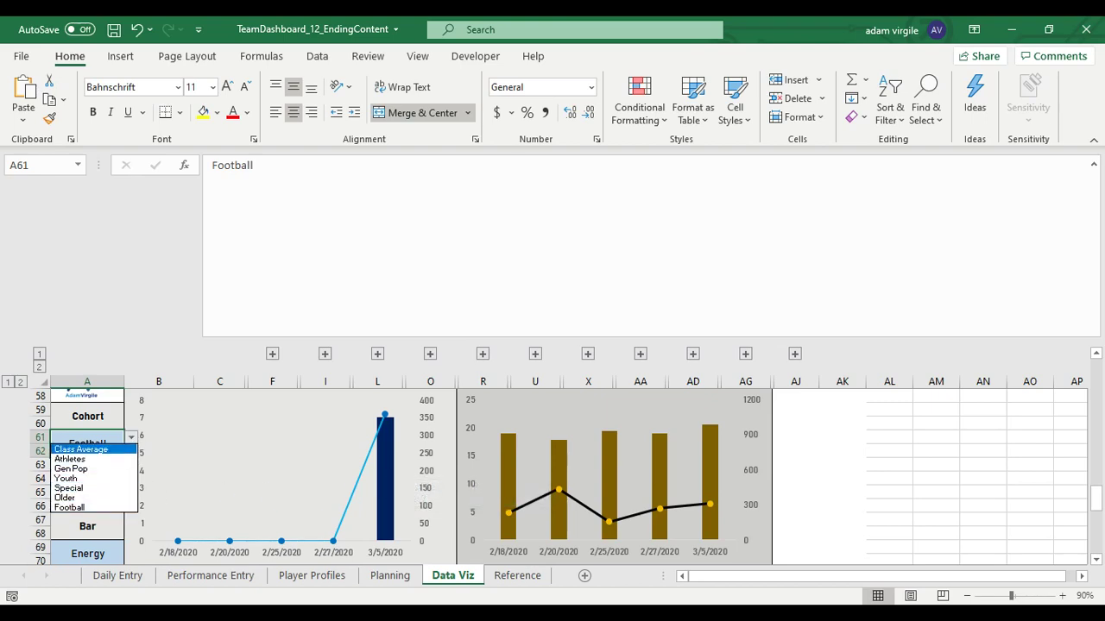
key("Return")
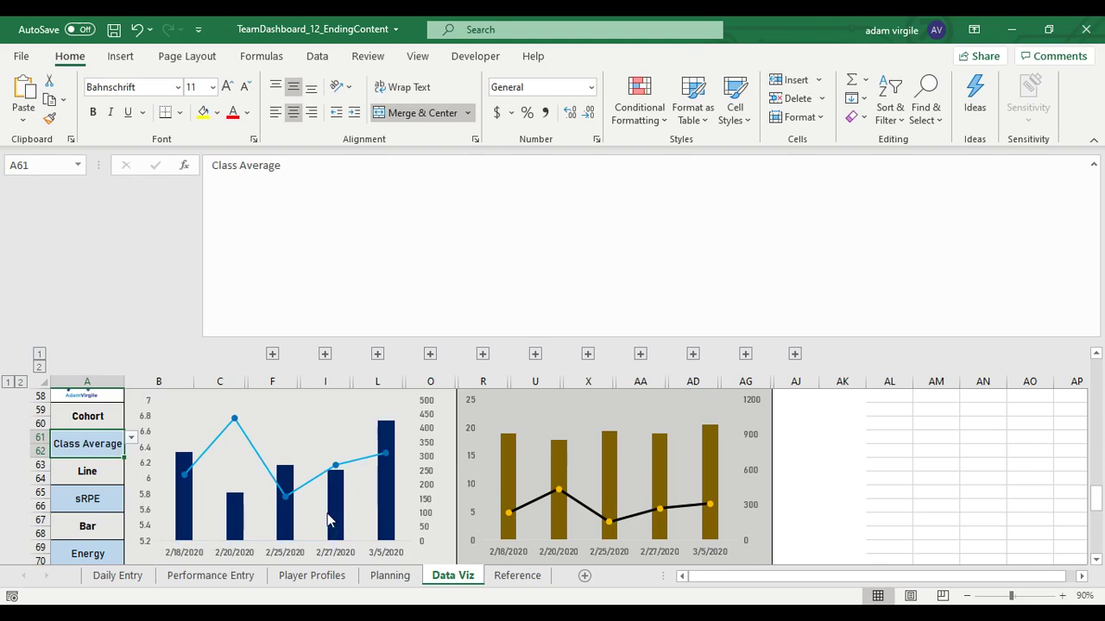
Step: Enter 1 as the attendance value in C3 of the Daily Entry sheet for the Older cohort's 3/5/2020 record
scroll(289, 510, "up", 8)
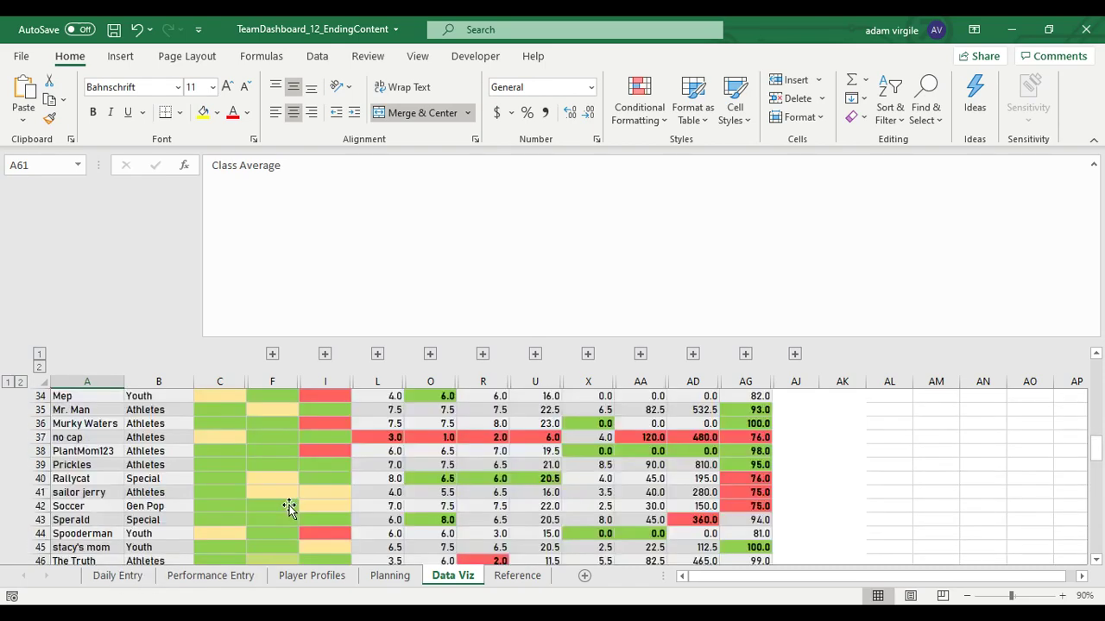
scroll(263, 512, "down", 3)
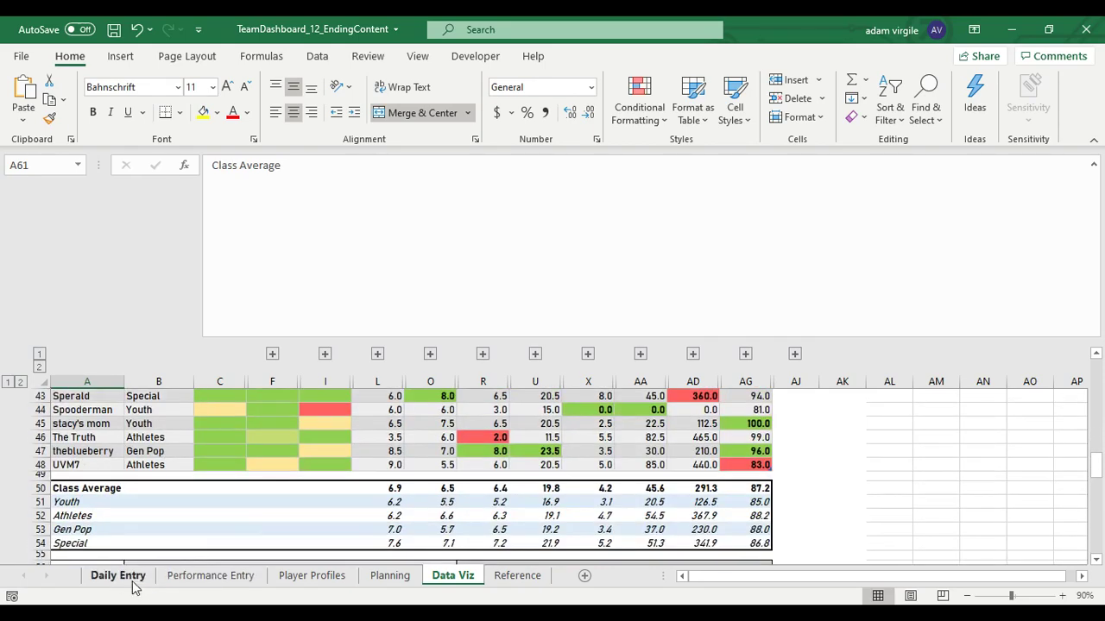
left_click(117, 576)
left_click(226, 486)
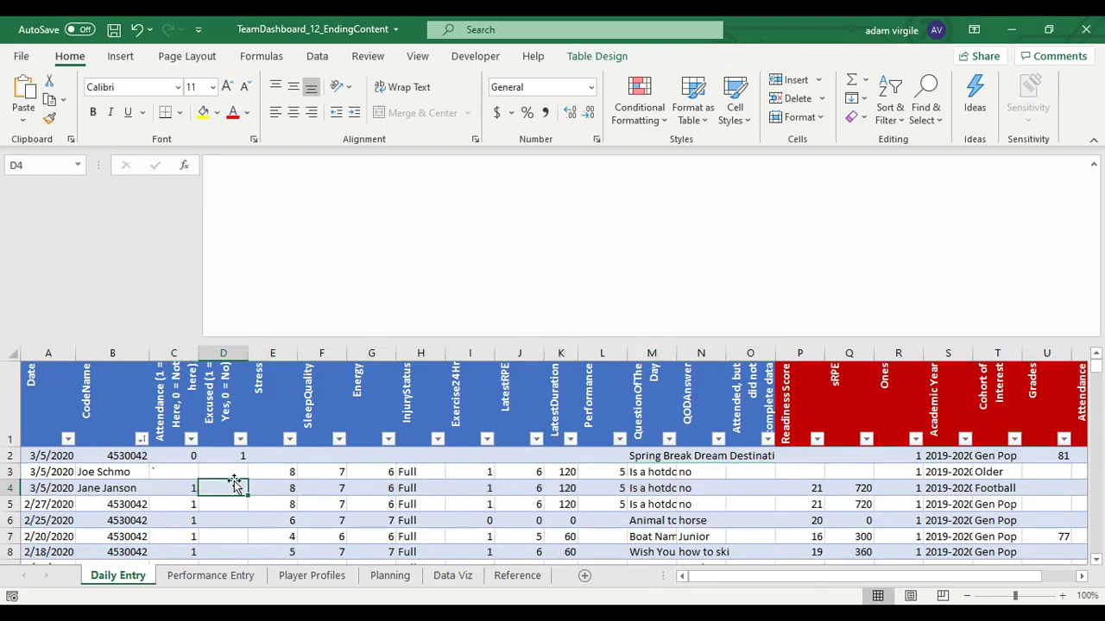
left_click(188, 473)
type("1")
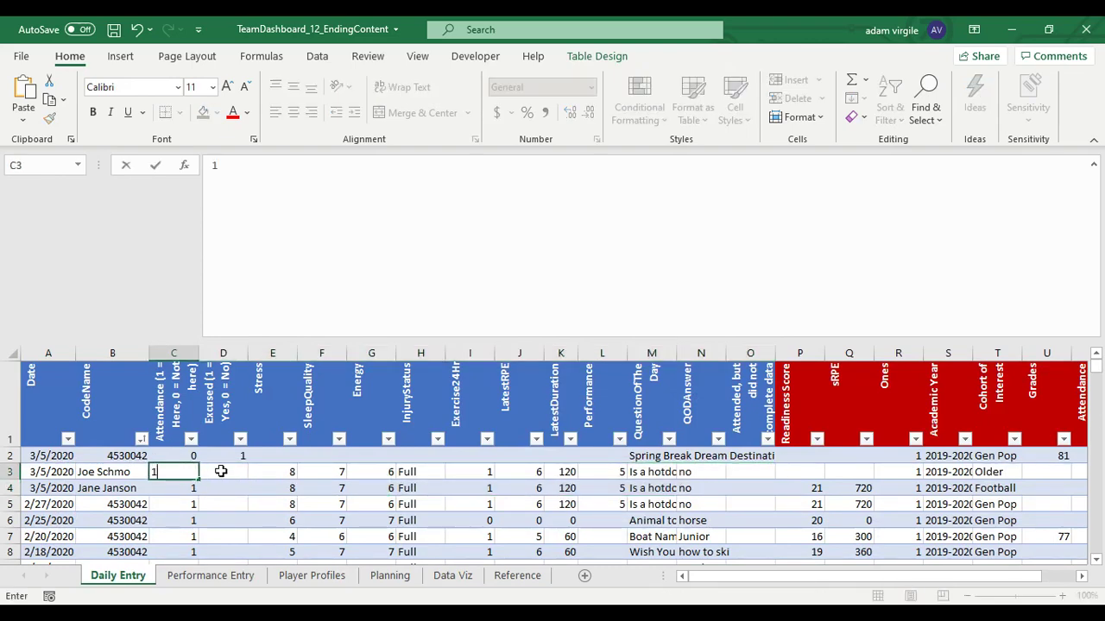
key("Return")
Step: Insert six blank rows at rows 5 to 10 of the Daily Entry table
scroll(129, 454, "down", 2)
scroll(77, 440, "up", 2)
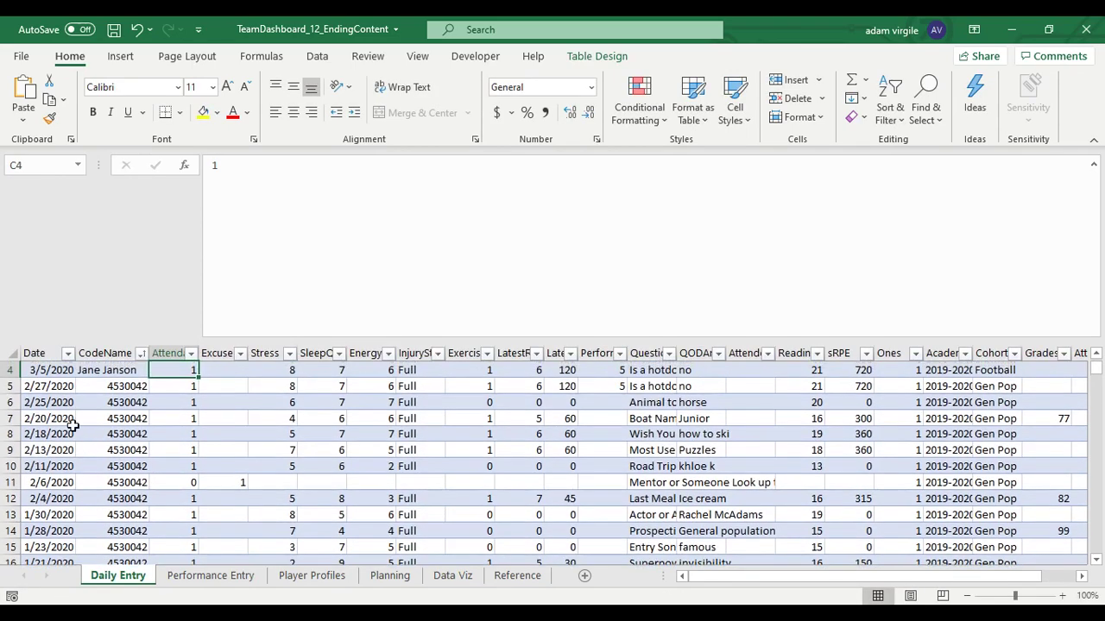
left_click(12, 506)
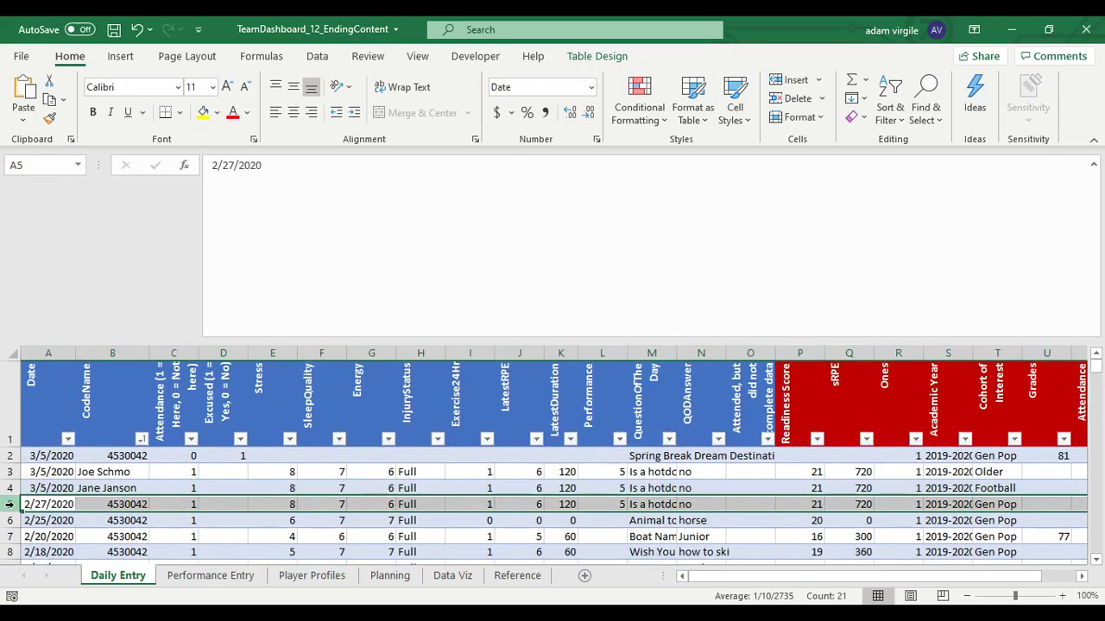
scroll(12, 501, "down", 1)
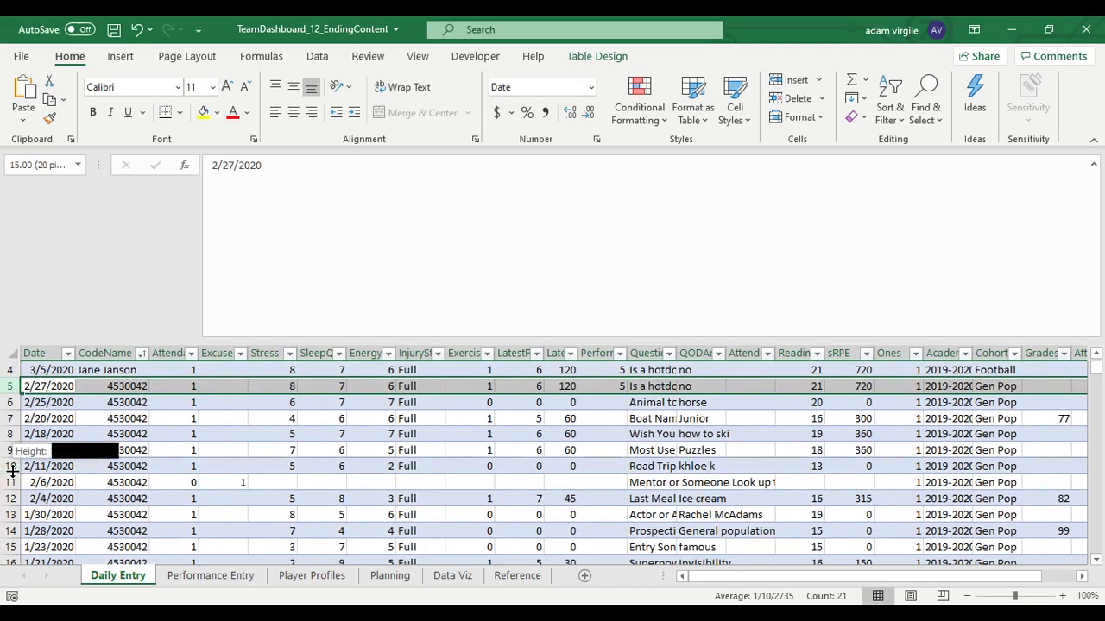
left_click(11, 467, "shift")
right_click(10, 471)
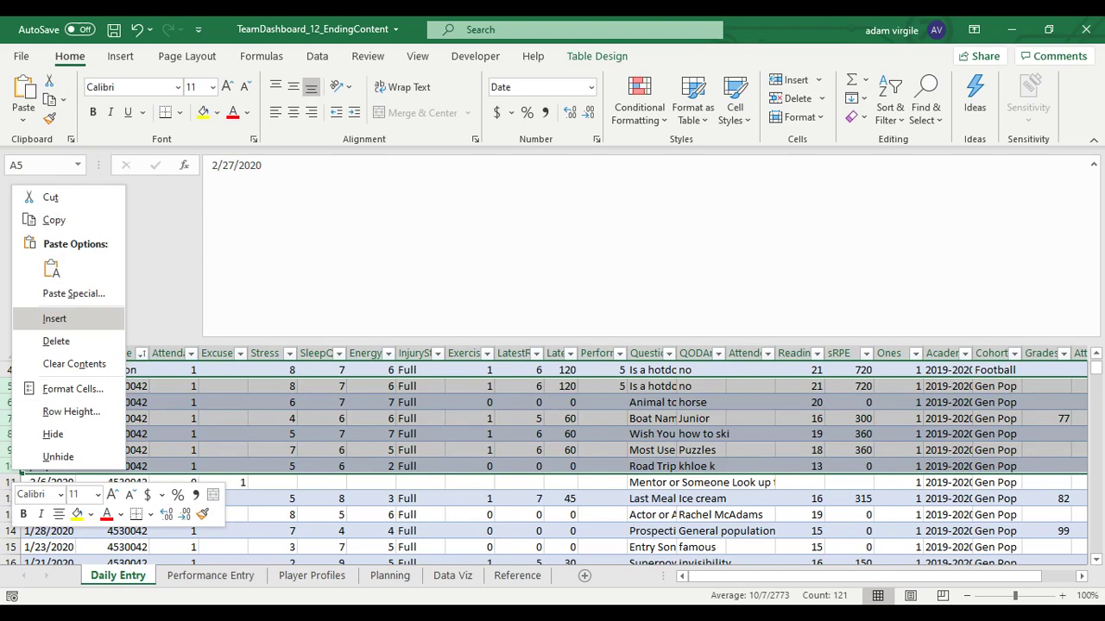
left_click(54, 318)
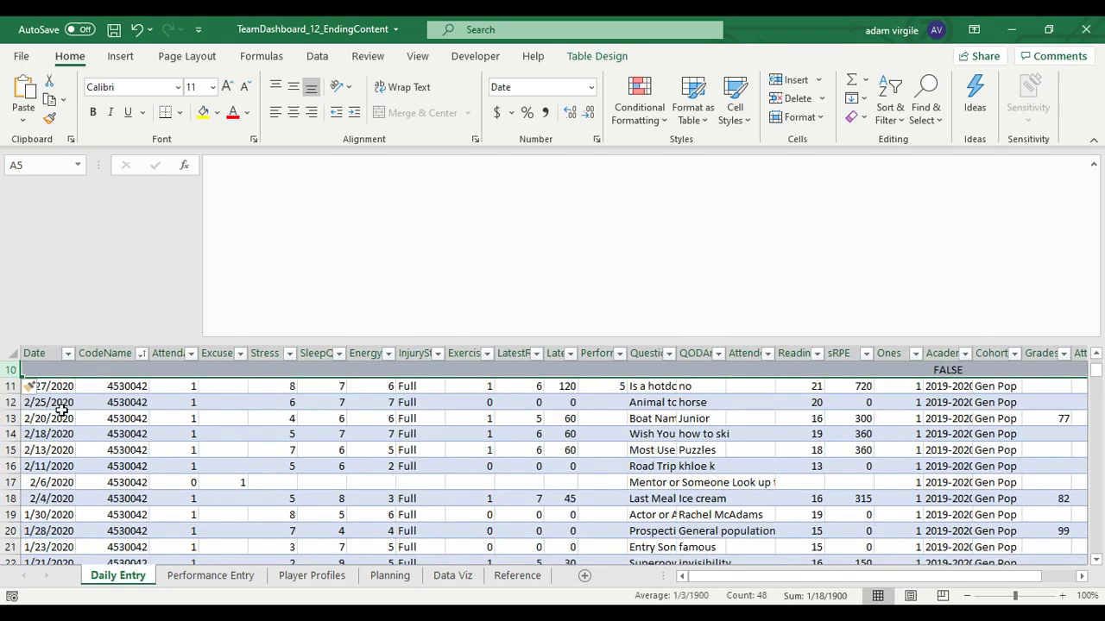
Step: Copy the dates 2/27/2020, 2/25/2020 and 2/20/2020 from A11:A13 into A5:A7 and again into A8:A10
left_click(61, 387)
left_click_drag(60, 386, 62, 418)
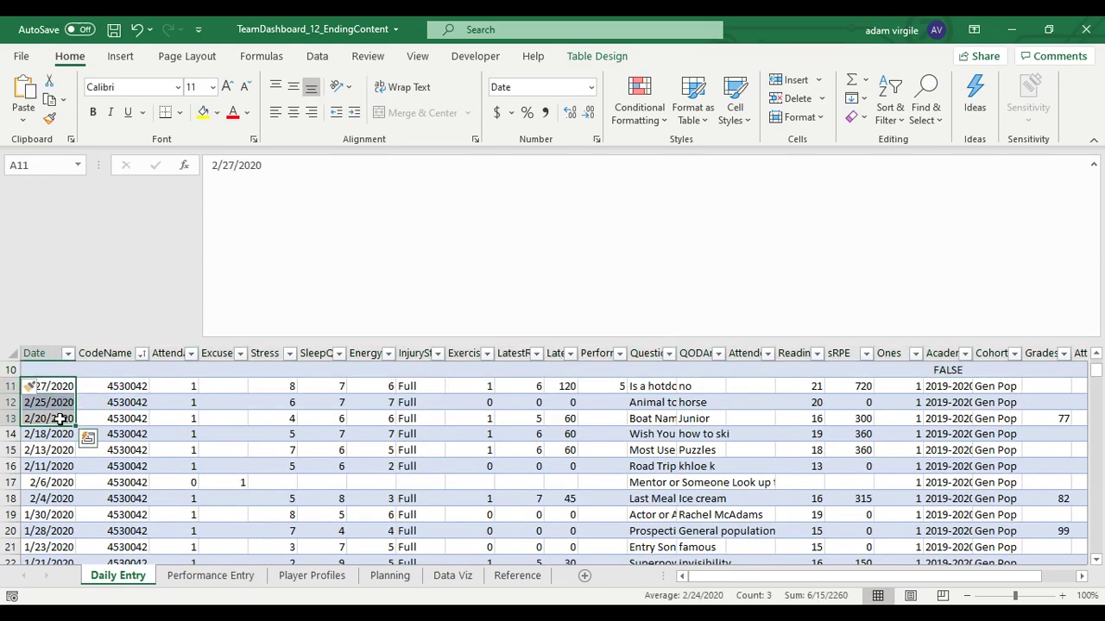
key("ctrl+c")
scroll(56, 406, "up", 2)
left_click(55, 387)
key("ctrl+v")
left_click(58, 435)
key("ctrl+v")
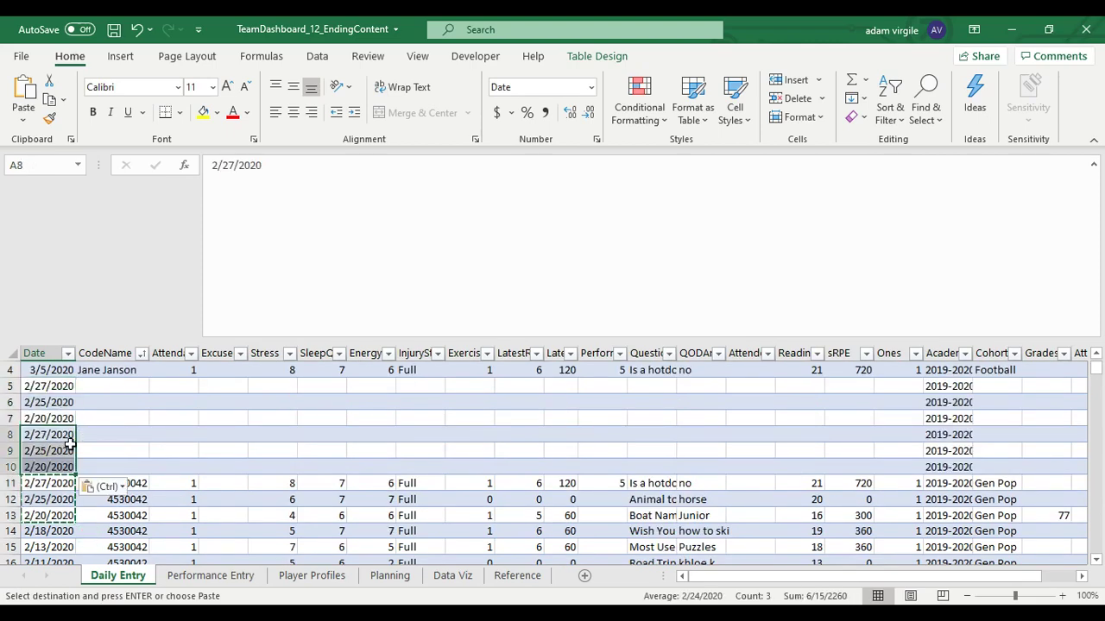
Step: Copy the two new players' entries in B3:O4 and paste them over B5:O10 to fill the inserted rows
scroll(90, 444, "up", 1)
left_click_drag(97, 472, 757, 491)
key("ctrl+c")
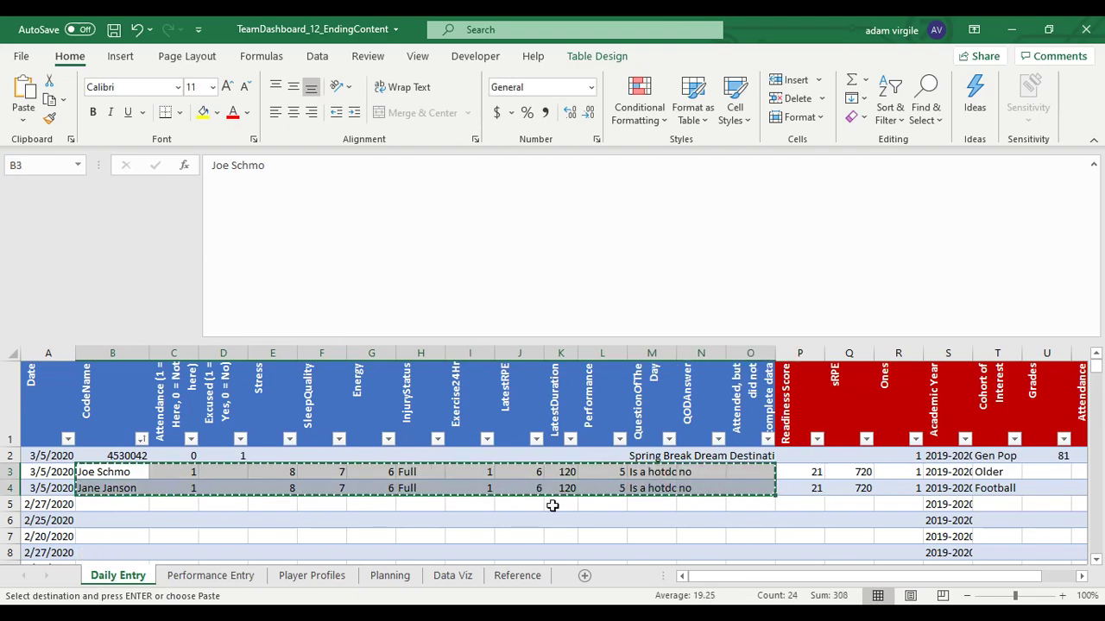
scroll(388, 498, "down", 1)
left_click_drag(107, 390, 762, 470)
key("ctrl+v")
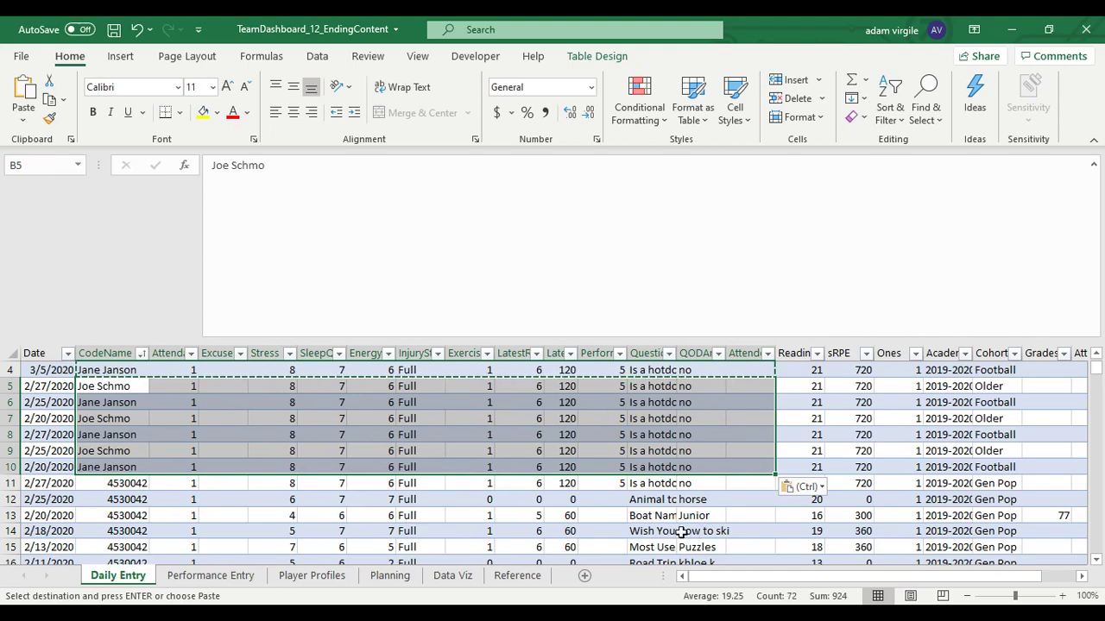
key("Escape")
Step: Set Stress and SleepQuality to 5 in rows 5 and 6, 4 in rows 7 to 9, and 3 in row 10
scroll(297, 443, "up", 2)
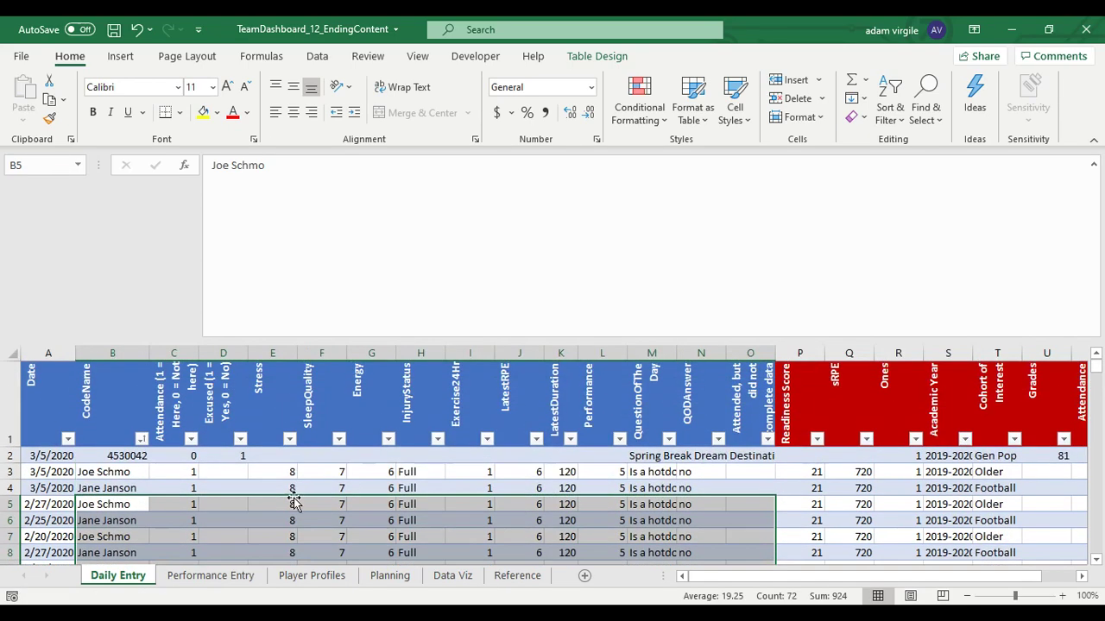
scroll(294, 488, "down", 2)
scroll(291, 460, "up", 1)
left_click(284, 504)
type("5")
key("Tab")
type("5")
key("Return")
type("5")
key("Tab")
type("5")
key("Down")
key("Left")
type("4")
key("Tab")
type("4")
key("Return")
type("4")
key("Tab")
type("4")
key("Left")
type("4")
key("Tab")
type("4")
key("Down")
key("Left")
type("3")
key("Tab")
type("3")
key("Tab")
Step: Set LatestRPE in rows 3 to 10 to 8, 8, 9, 3, 4, 5, 6 and 5
key("Up")
key("Right")
key("Right")
key("Up")
key("Right")
key("Up")
key("Up")
key("Up")
key("Up")
key("Up")
type("8")
key("Down")
type("8")
key("Down")
type("8")
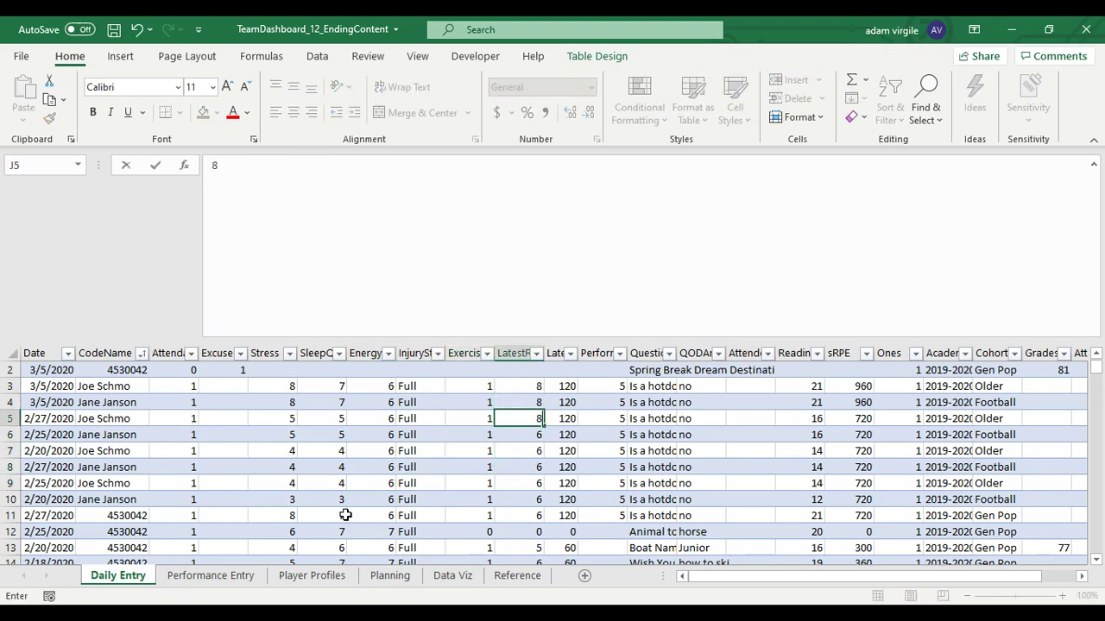
type("9")
key("Down")
type("3")
key("Down")
type("4")
key("Down")
type("5")
key("Down")
type("6")
key("Down")
type("5")
key("Down")
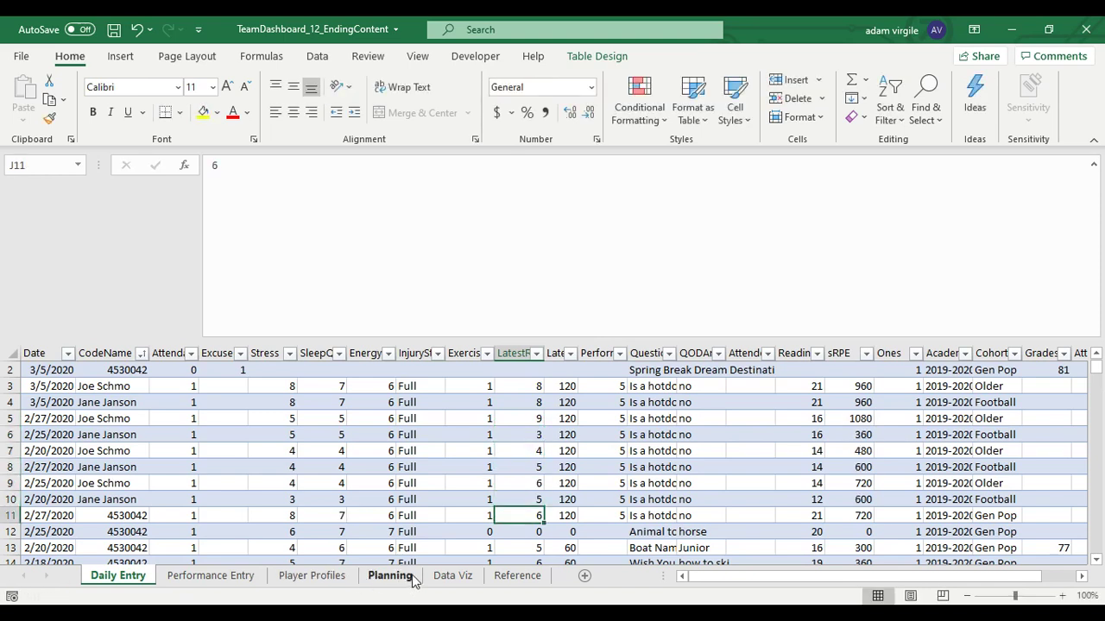
Step: Return to the Data Viz sheet and switch the chart's cohort to Older to check the added entries
left_click(452, 576)
scroll(487, 484, "up", 2)
scroll(487, 484, "down", 8)
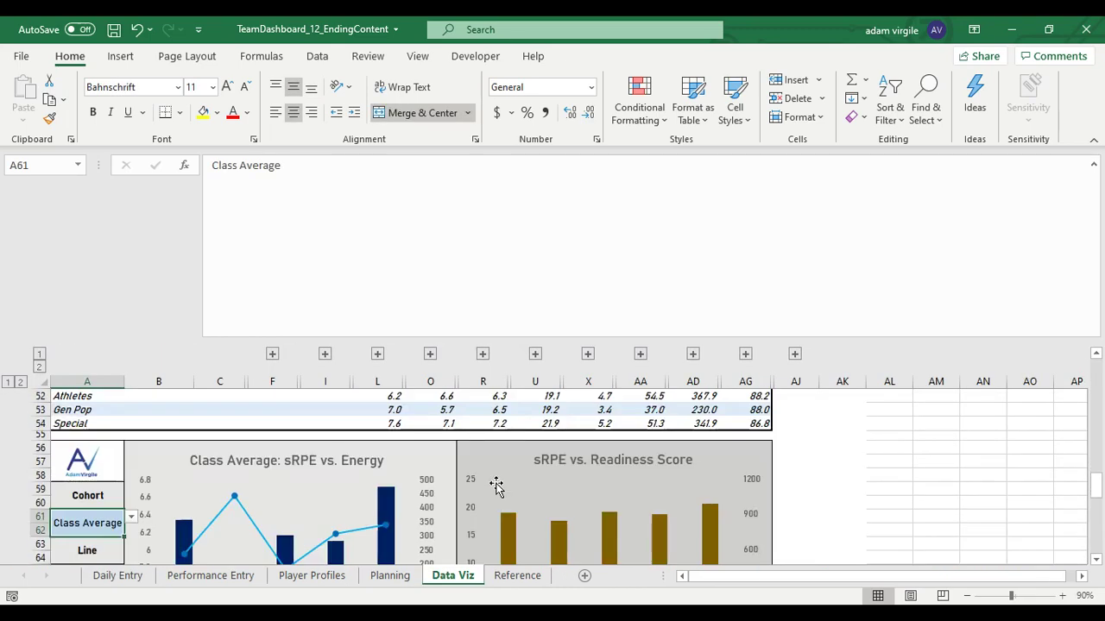
scroll(487, 484, "up", 1)
left_click(131, 437)
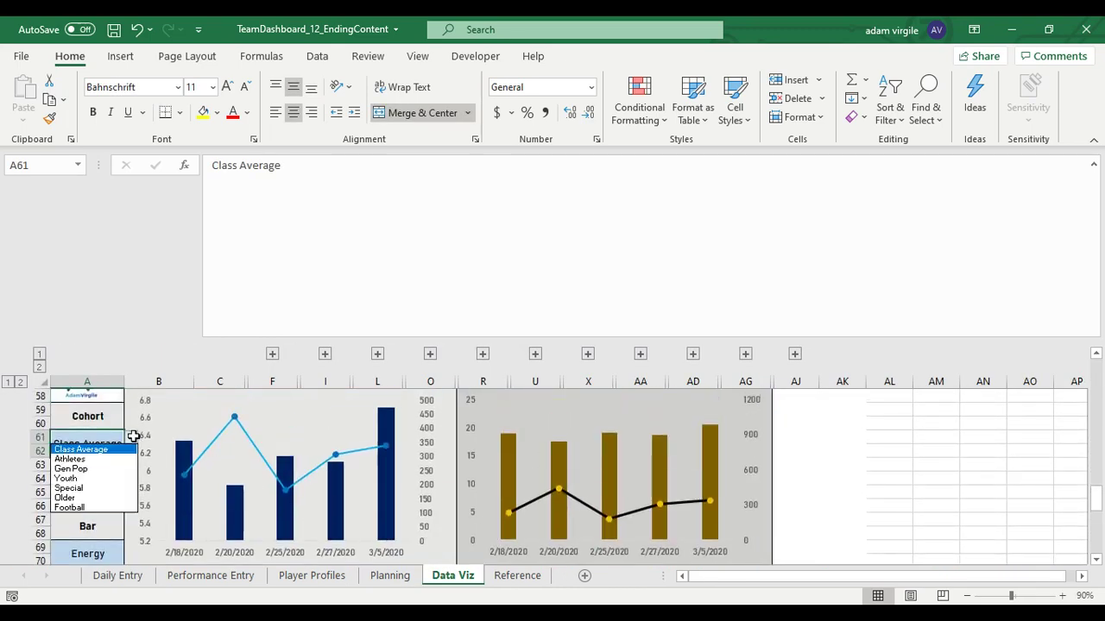
left_click(108, 500)
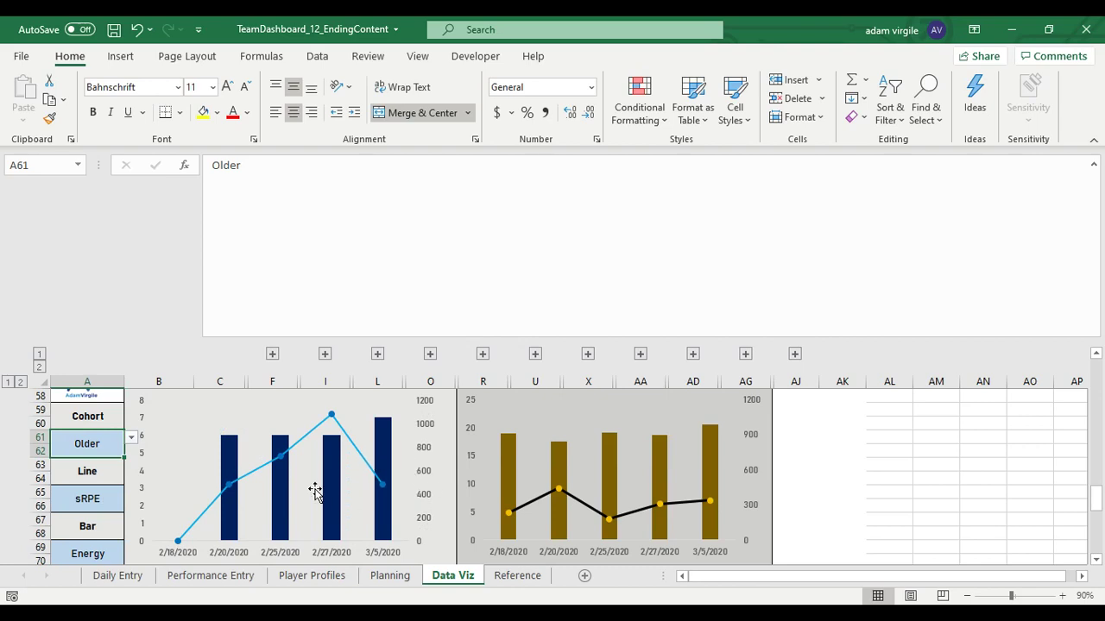
Step: Switch the chart's cohort to Football and back to Older to compare their plotted sRPE and Energy
left_click(131, 437)
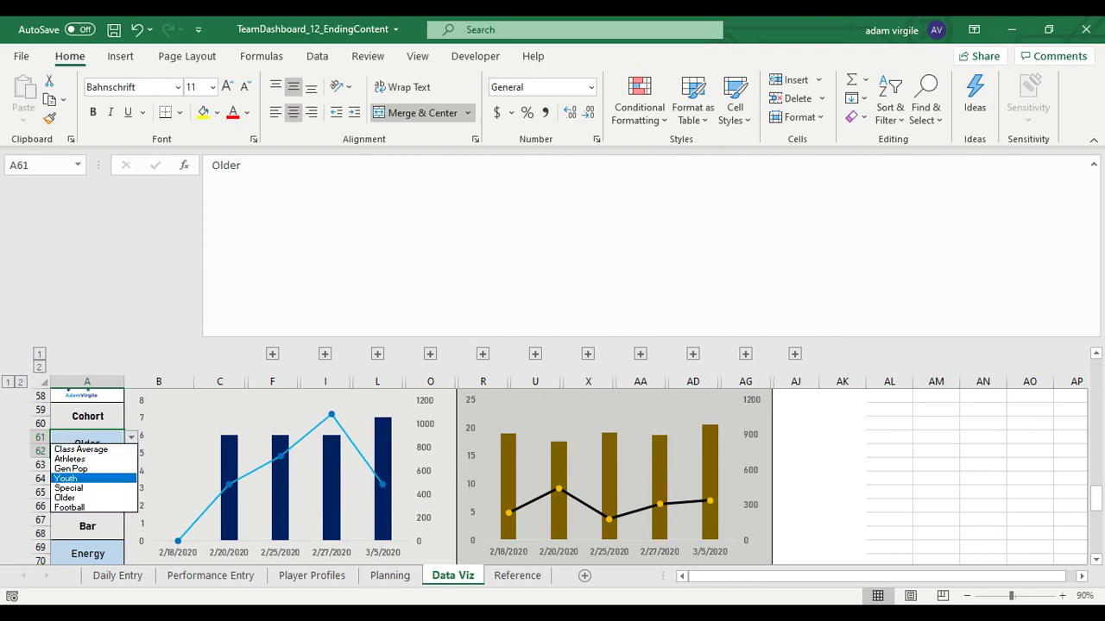
left_click(82, 507)
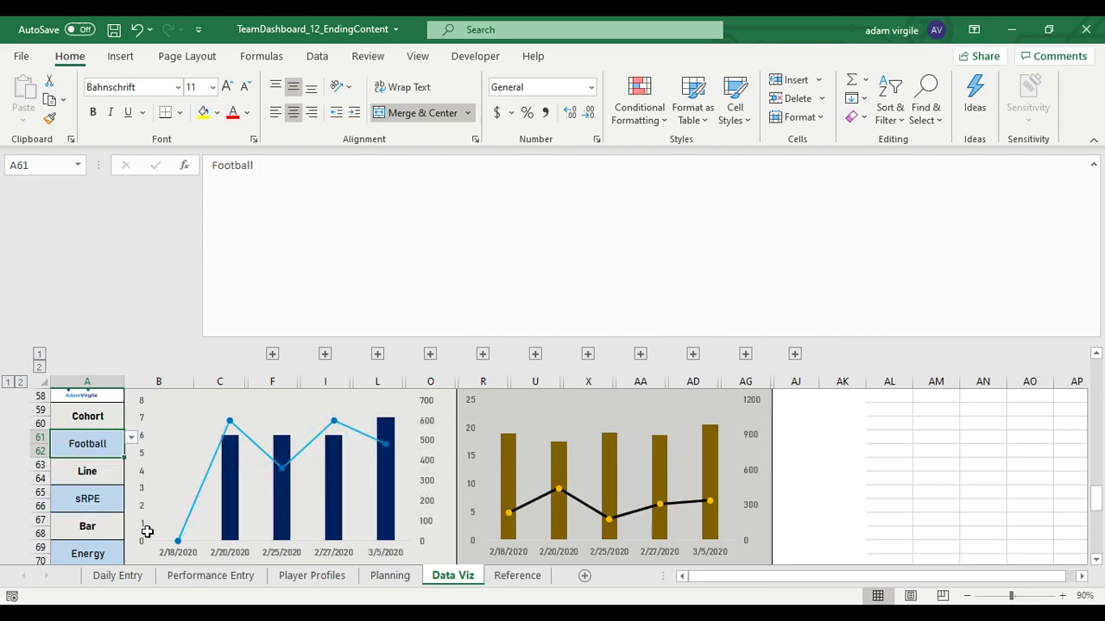
left_click(131, 440)
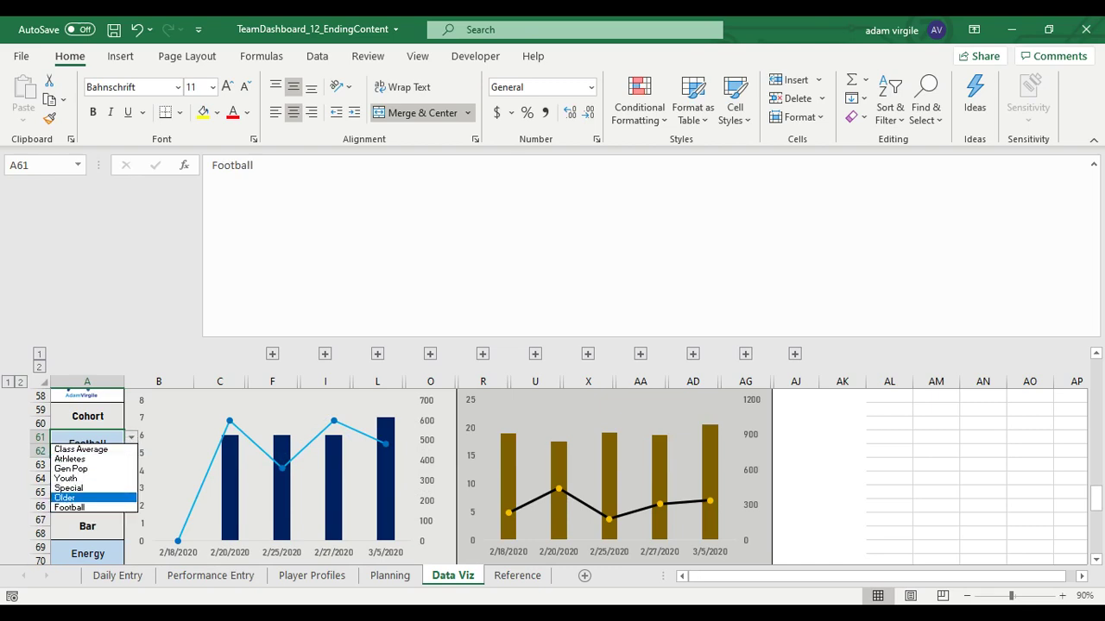
left_click(79, 497)
Step: Shrink the formula bar and examine the player table and cohort averages above the charts
scroll(777, 479, "up", 3)
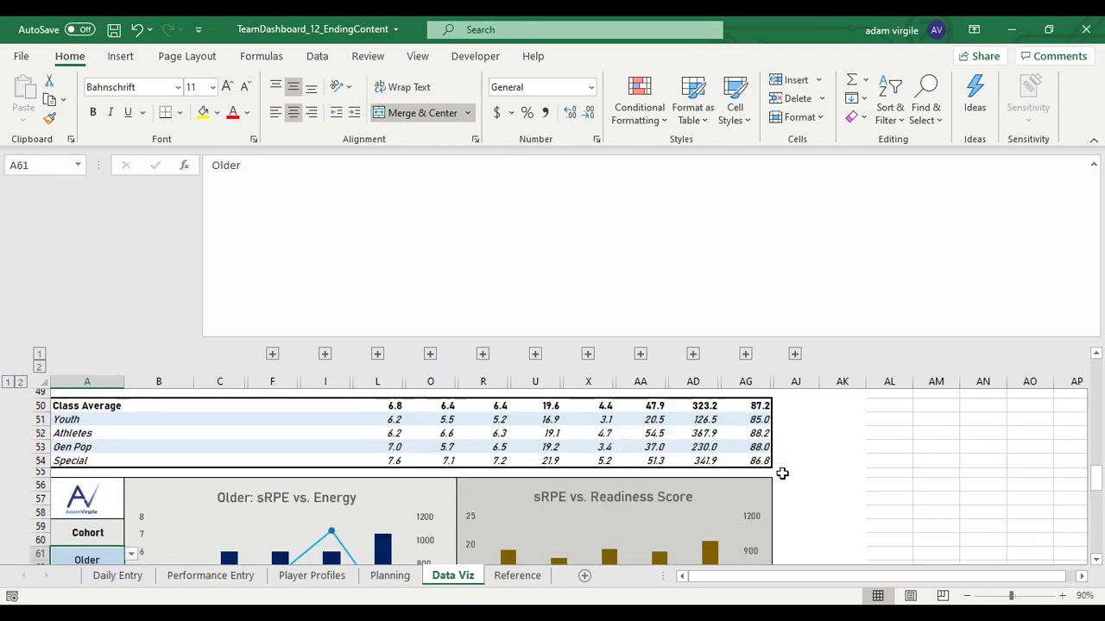
scroll(784, 469, "down", 2)
left_click_drag(605, 337, 605, 186)
scroll(485, 469, "up", 5)
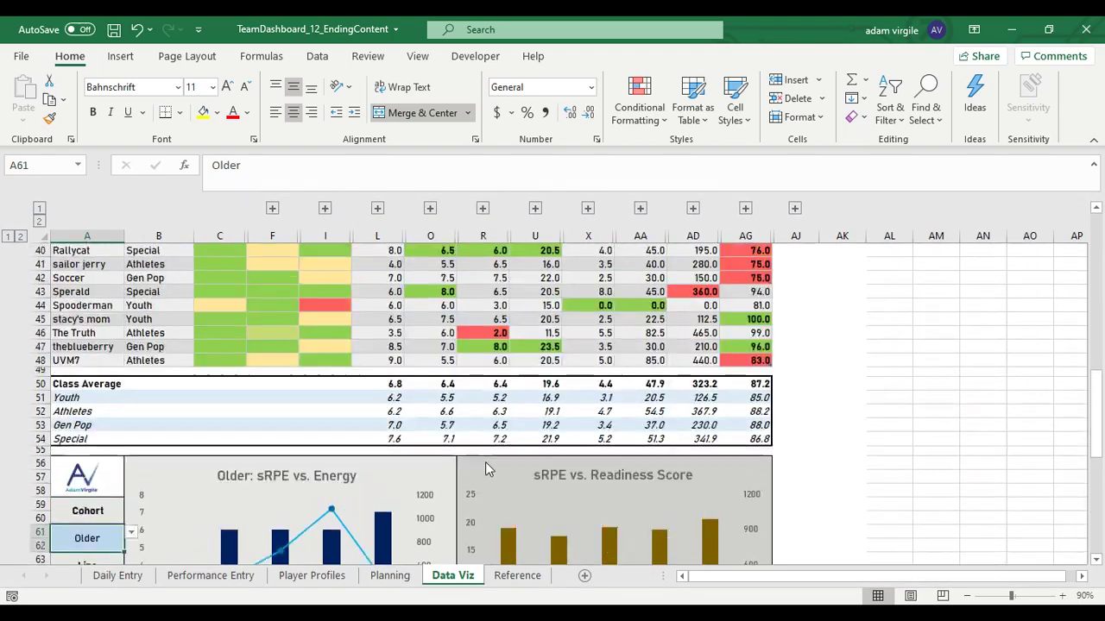
scroll(485, 469, "up", 3)
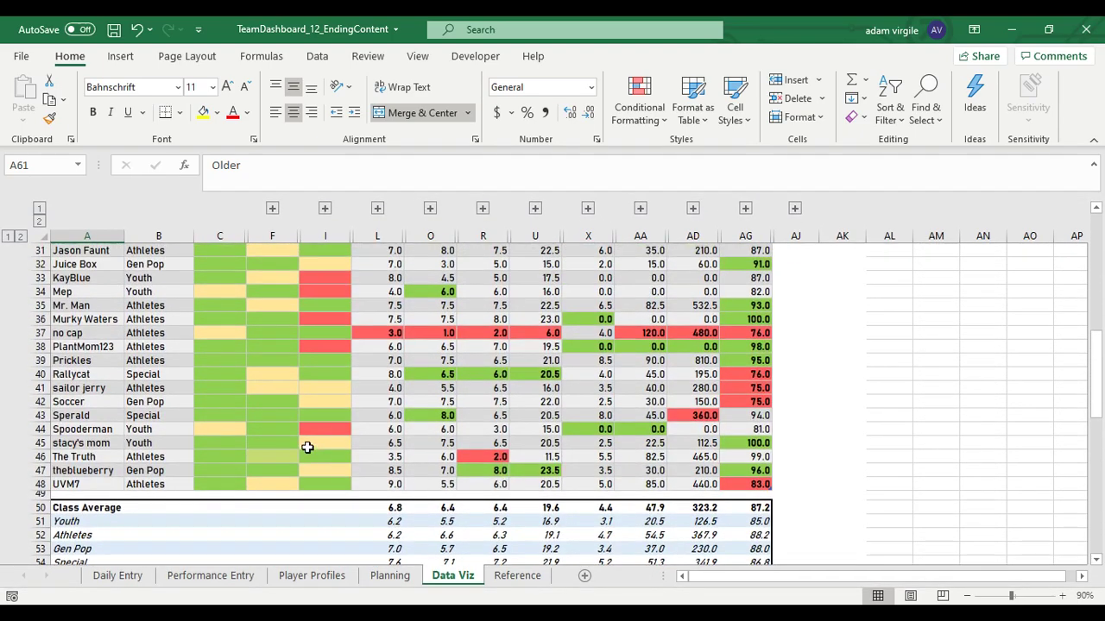
scroll(336, 444, "up", 2)
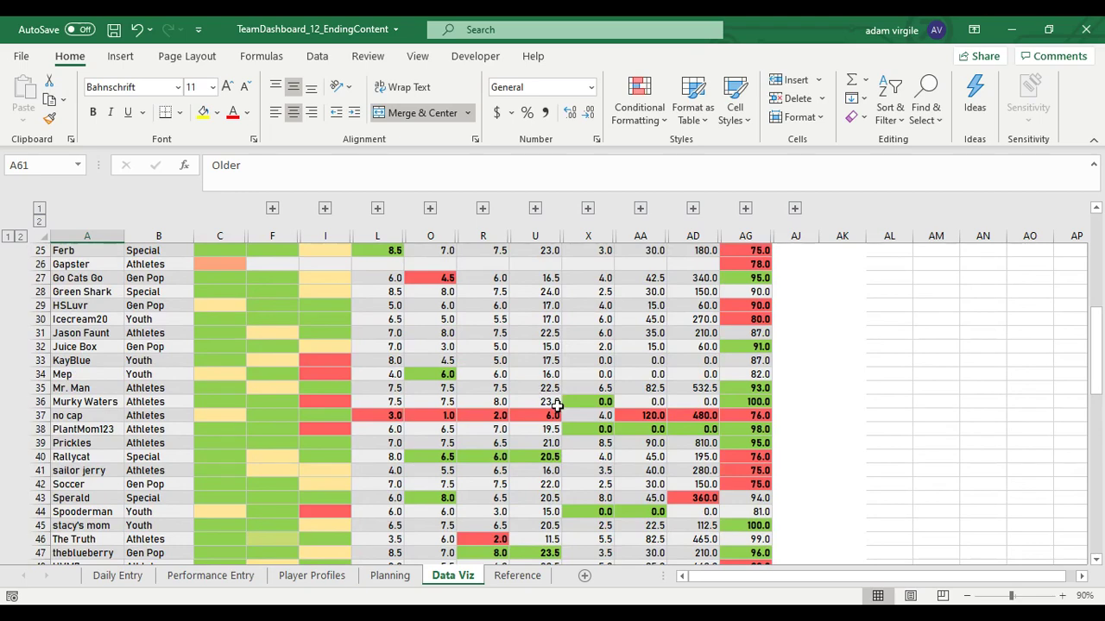
scroll(557, 405, "down", 6)
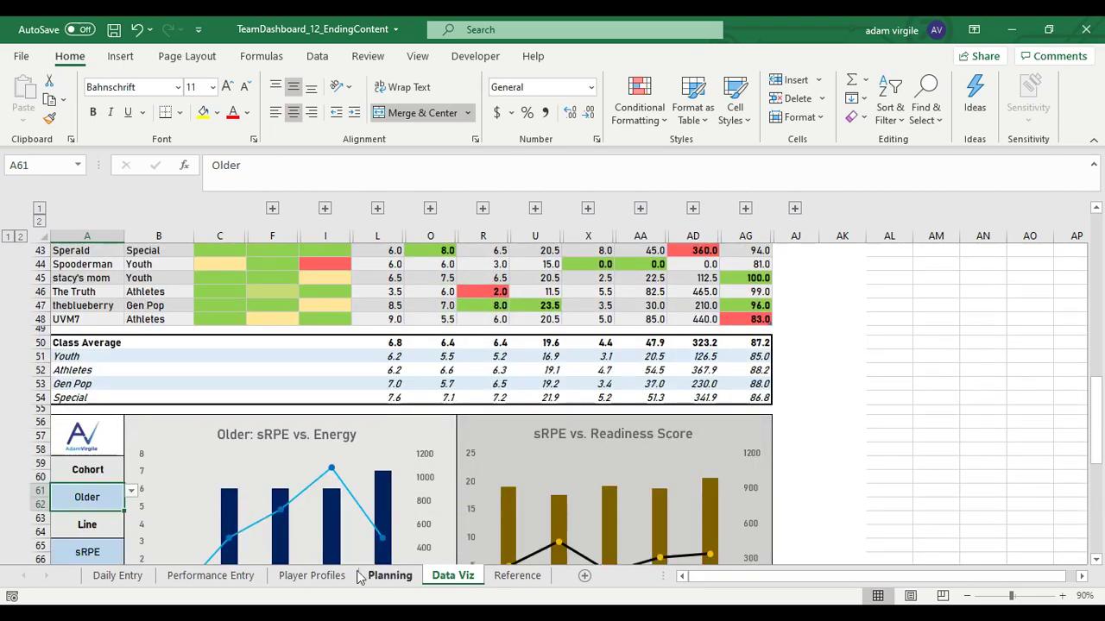
scroll(187, 527, "down", 1)
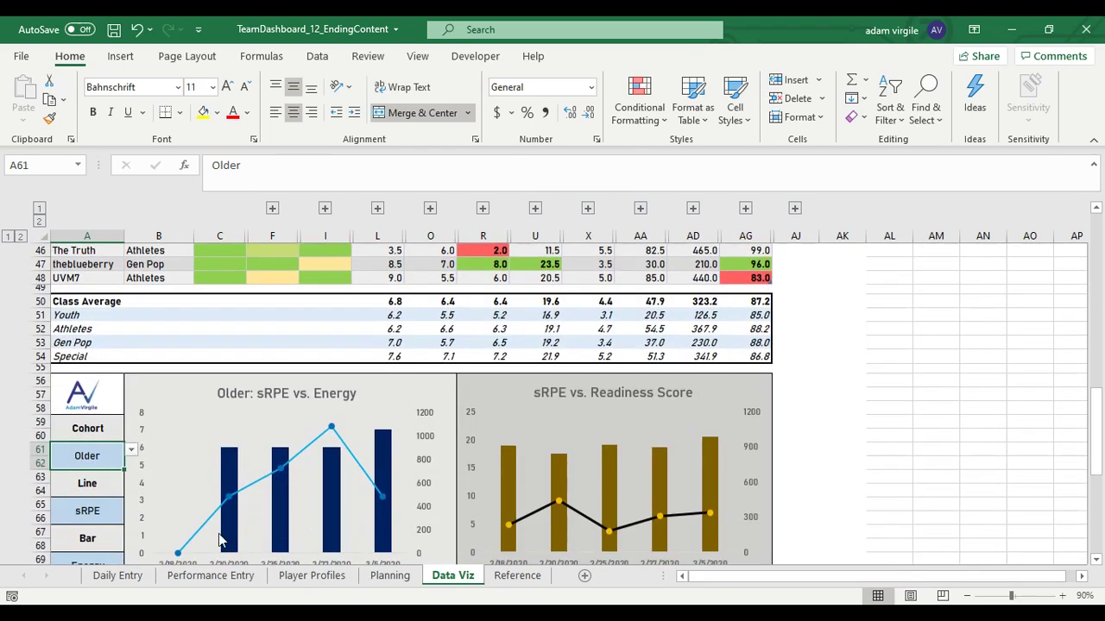
Step: Set the Data Viz chart's cohort to Class Average and check the selector's list of cohorts
left_click(337, 582)
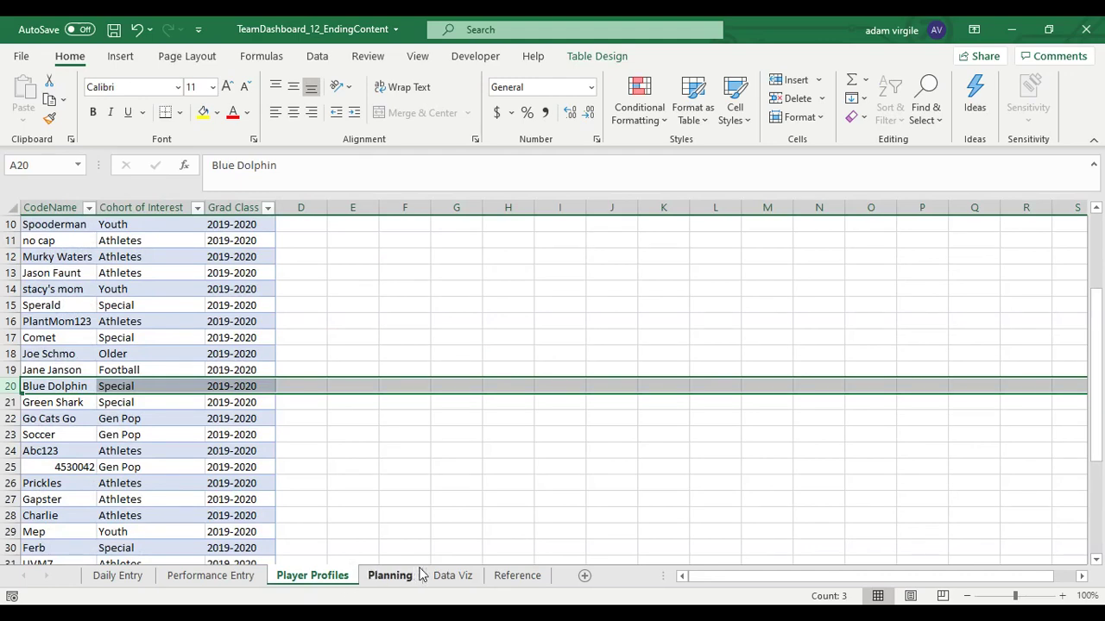
left_click(453, 576)
left_click(131, 458)
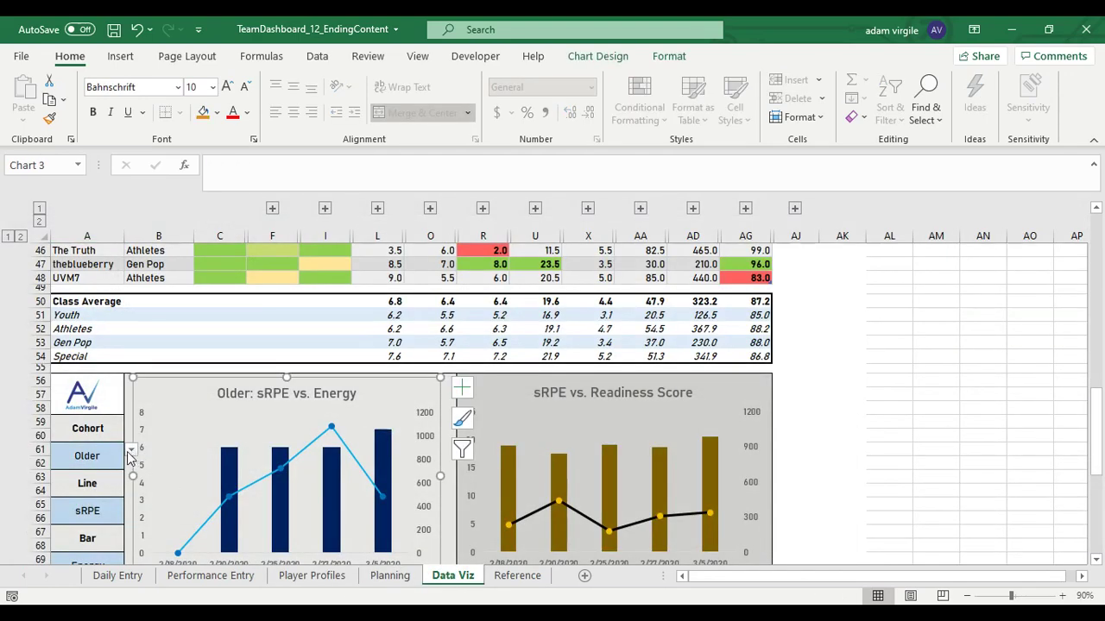
left_click(107, 452)
left_click(131, 449)
left_click(81, 462)
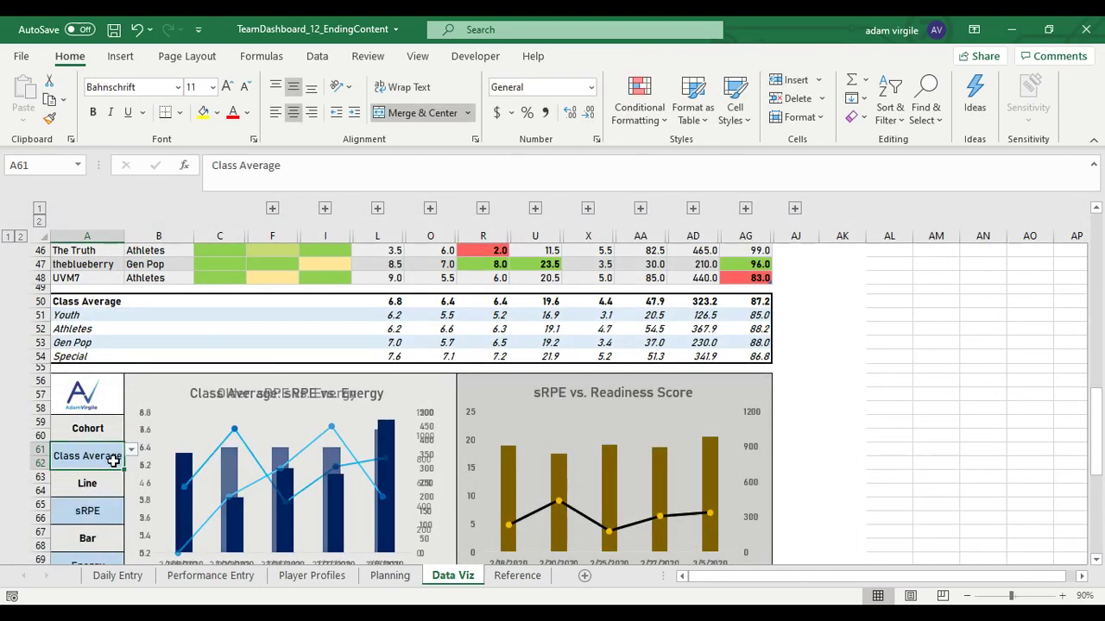
left_click(132, 450)
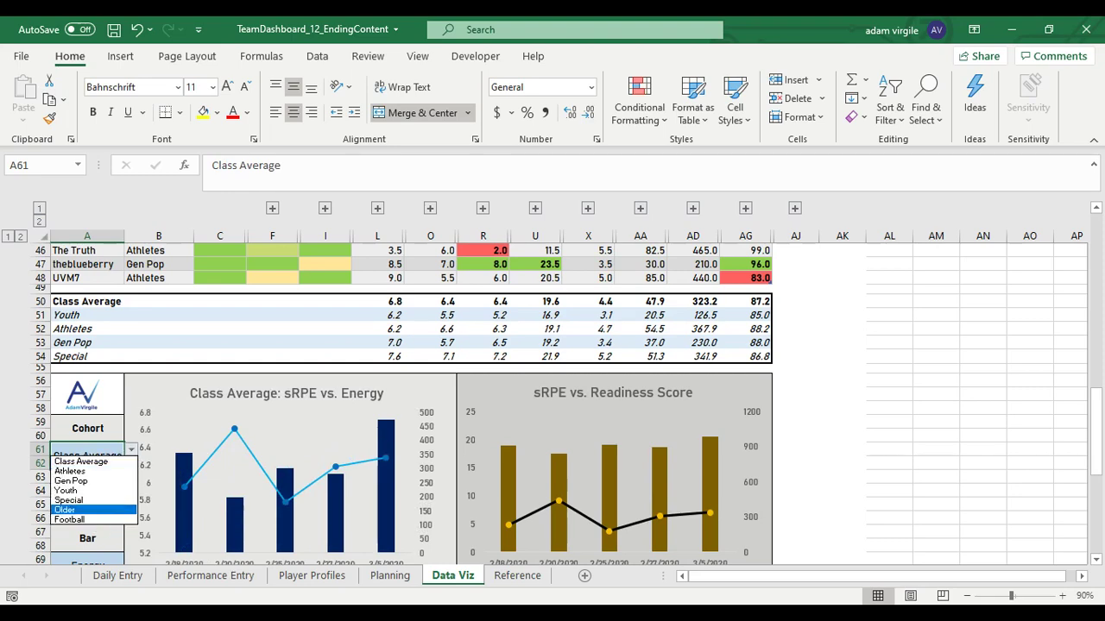
Step: Delete rows 18 and 19, the Older and Football test players, from the Player Profiles sheet
left_click(312, 576)
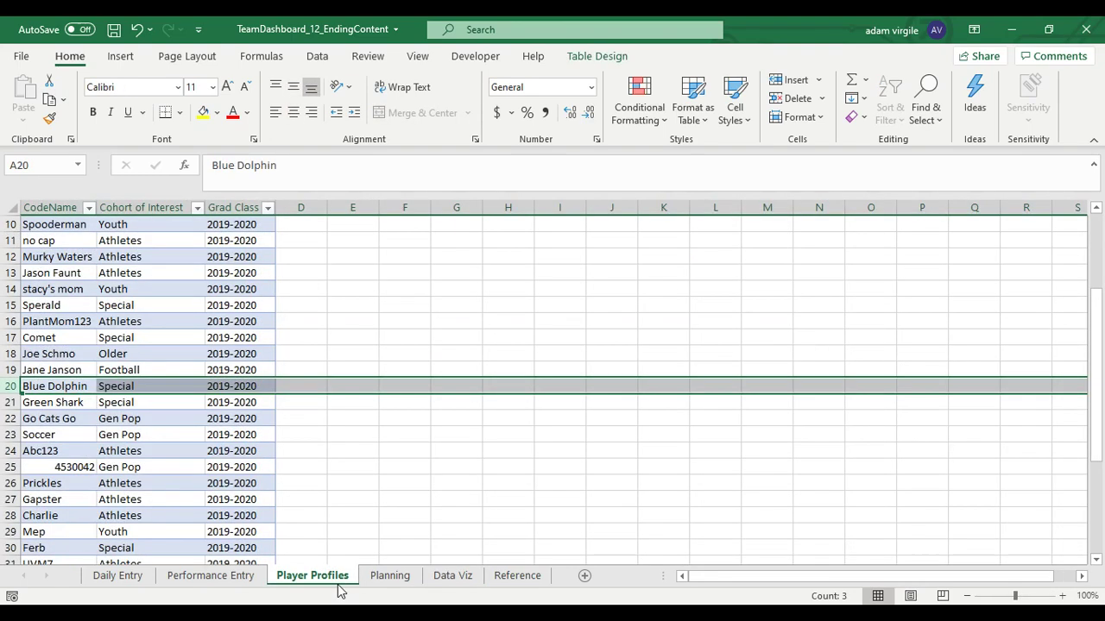
scroll(151, 455, "down", 3)
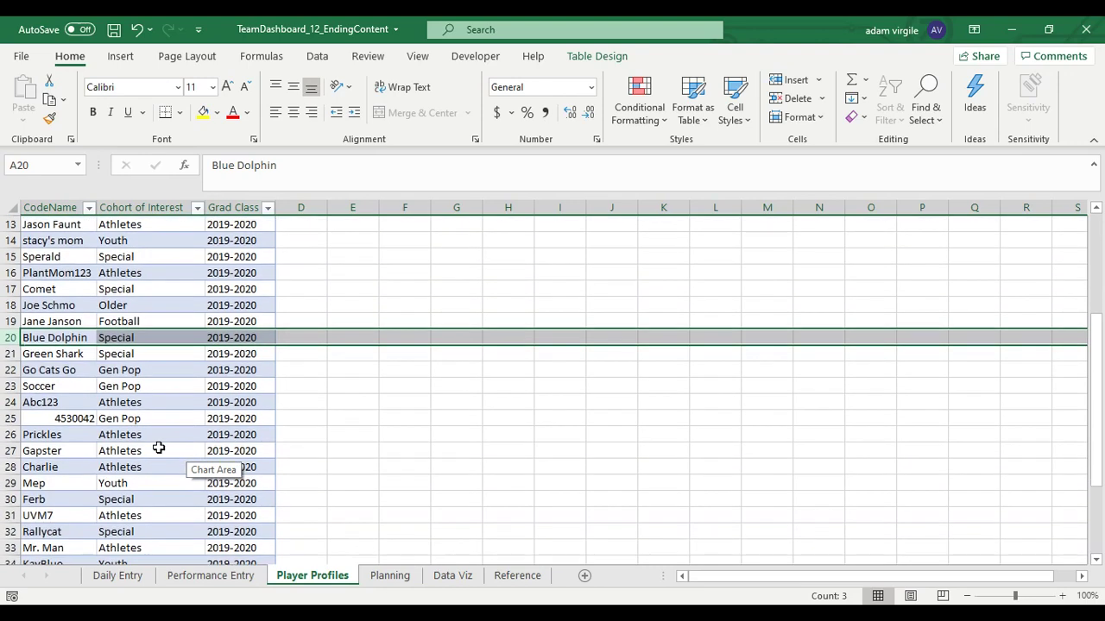
scroll(151, 455, "up", 2)
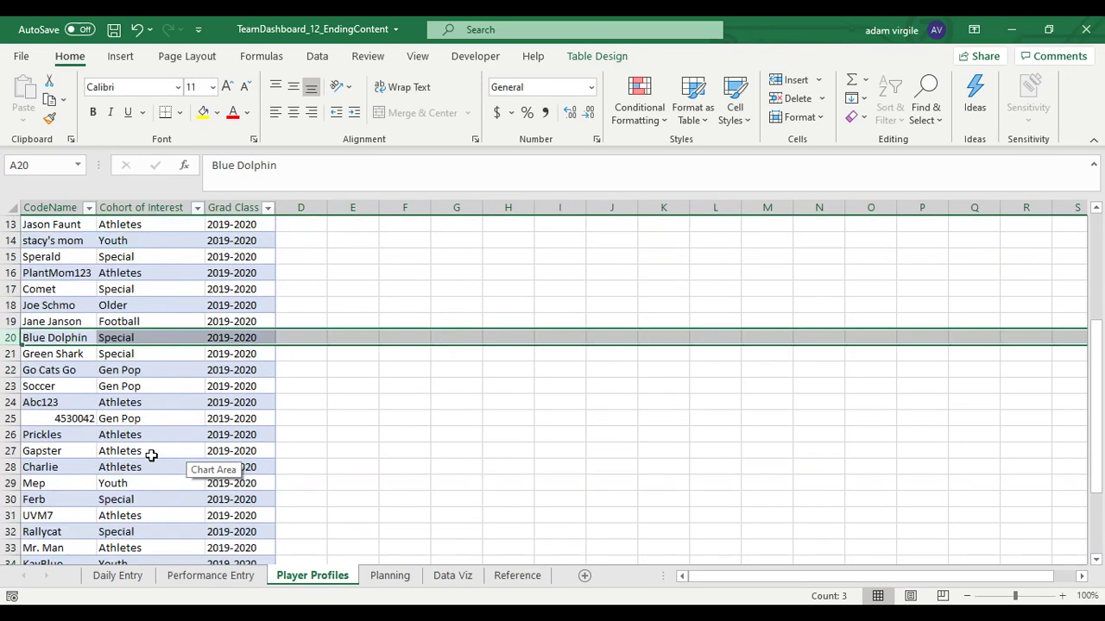
left_click(62, 321)
left_click(26, 306)
left_click(7, 321)
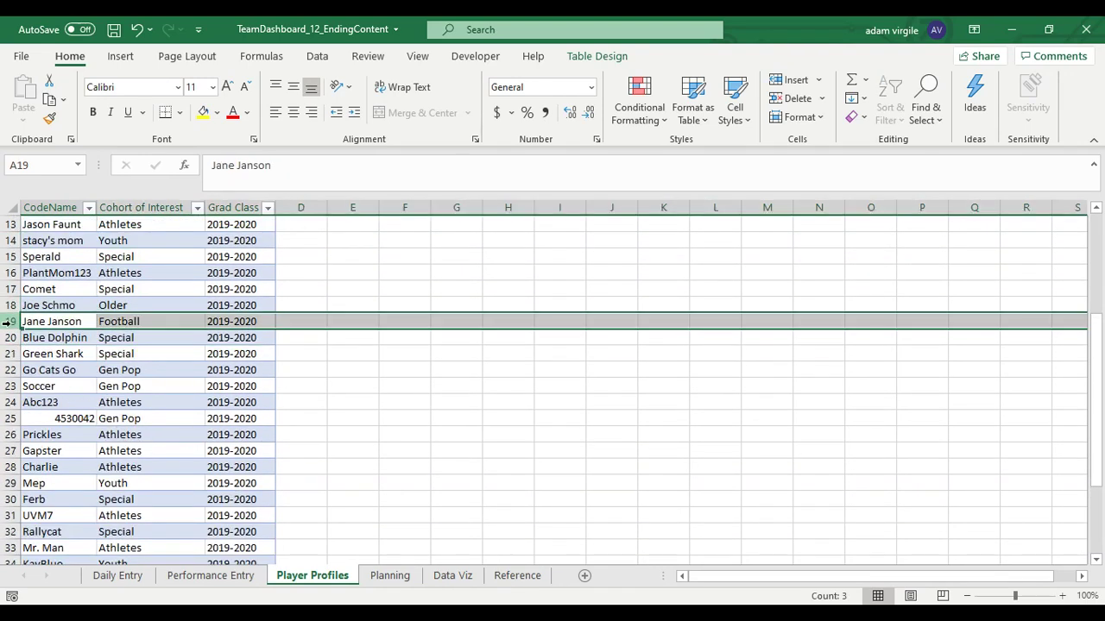
left_click_drag(7, 322, 9, 306)
right_click(10, 306)
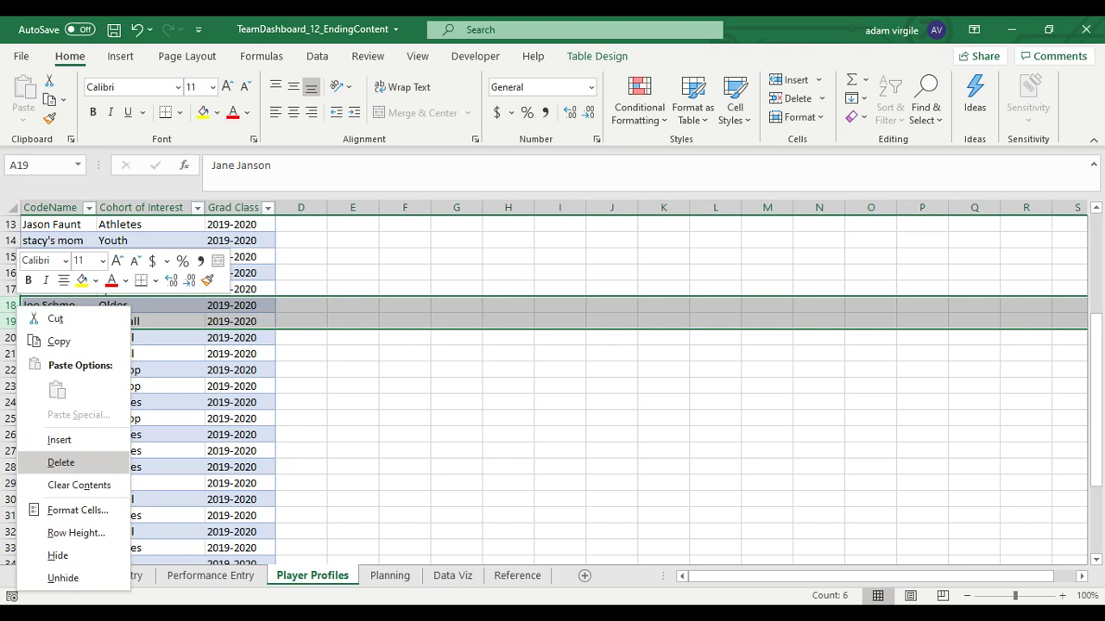
left_click(60, 463)
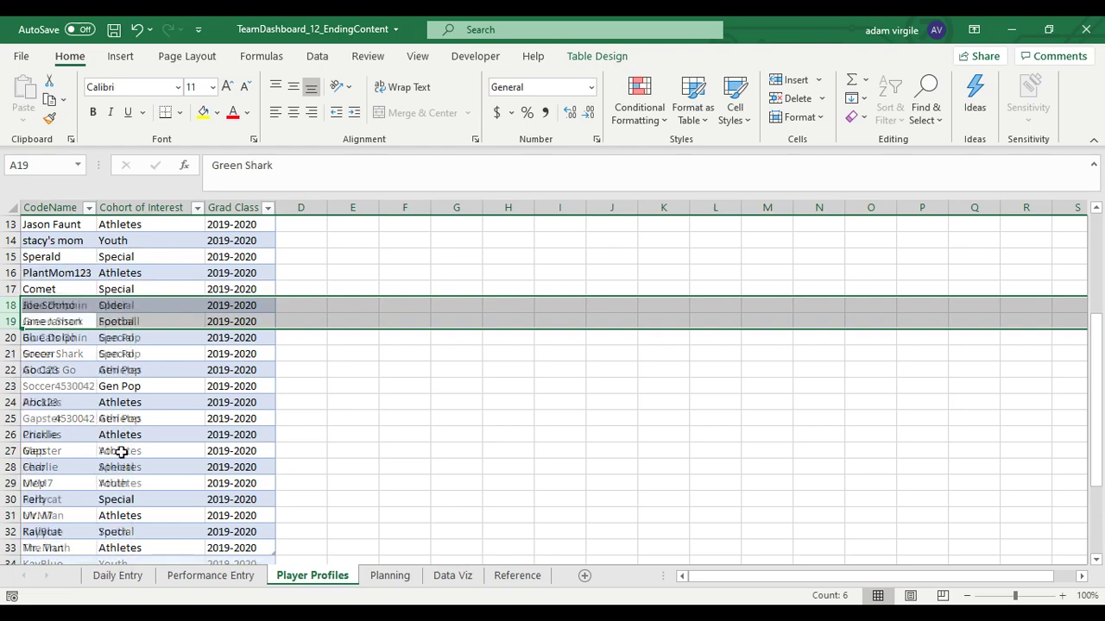
Step: Delete the two test players' entries in rows 3 to 10 of the Daily Entry sheet
left_click(118, 575)
scroll(158, 546, "up", 1)
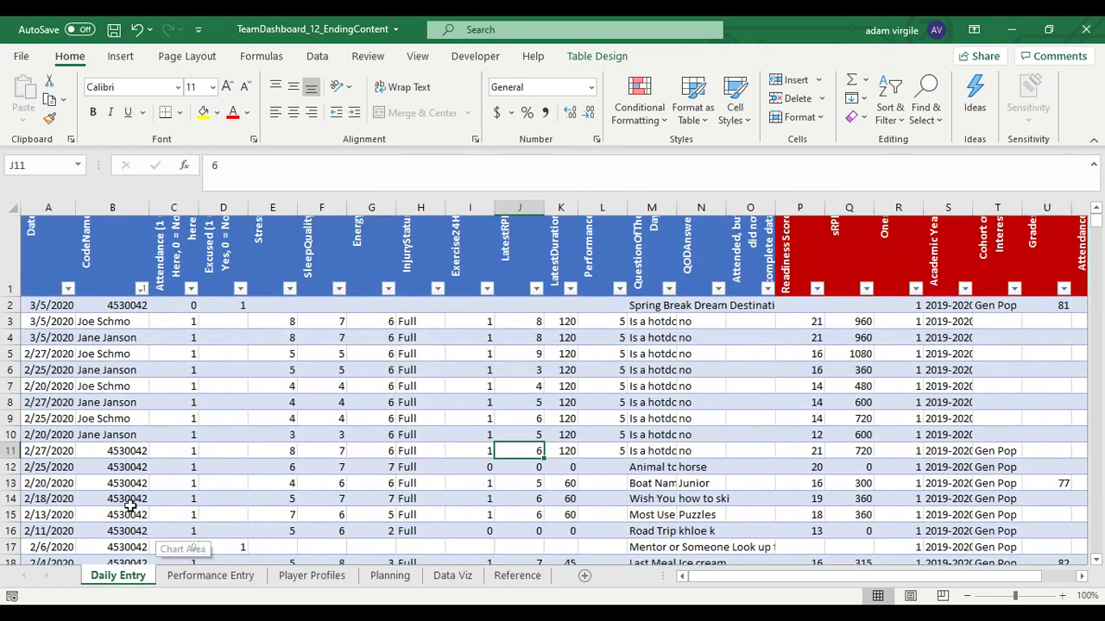
left_click(11, 452)
left_click(10, 439)
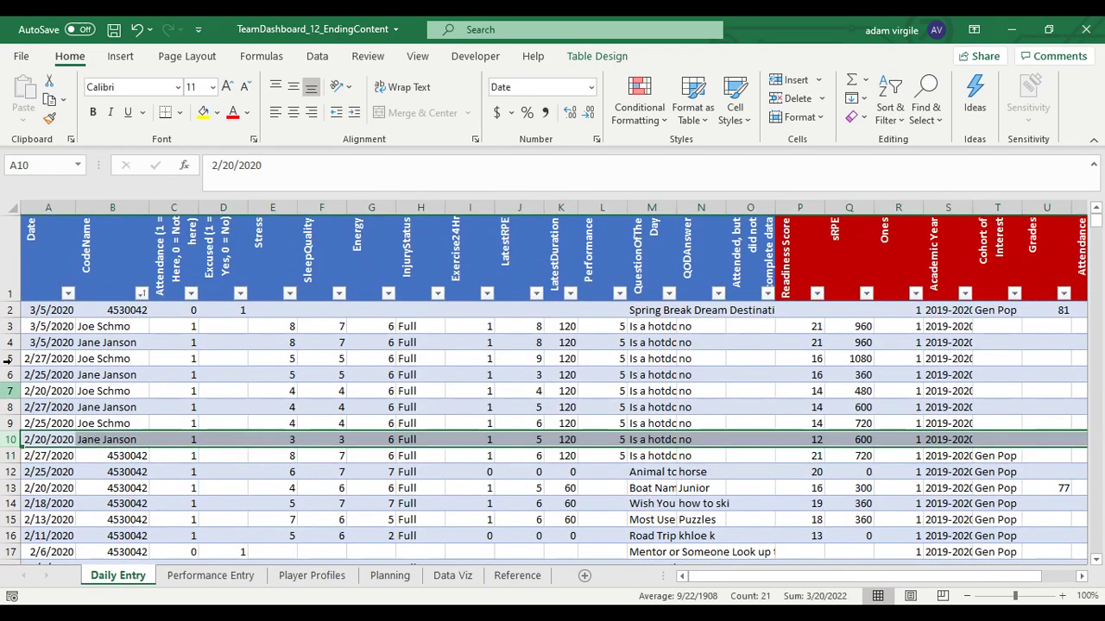
left_click(9, 326, "shift")
right_click(9, 327)
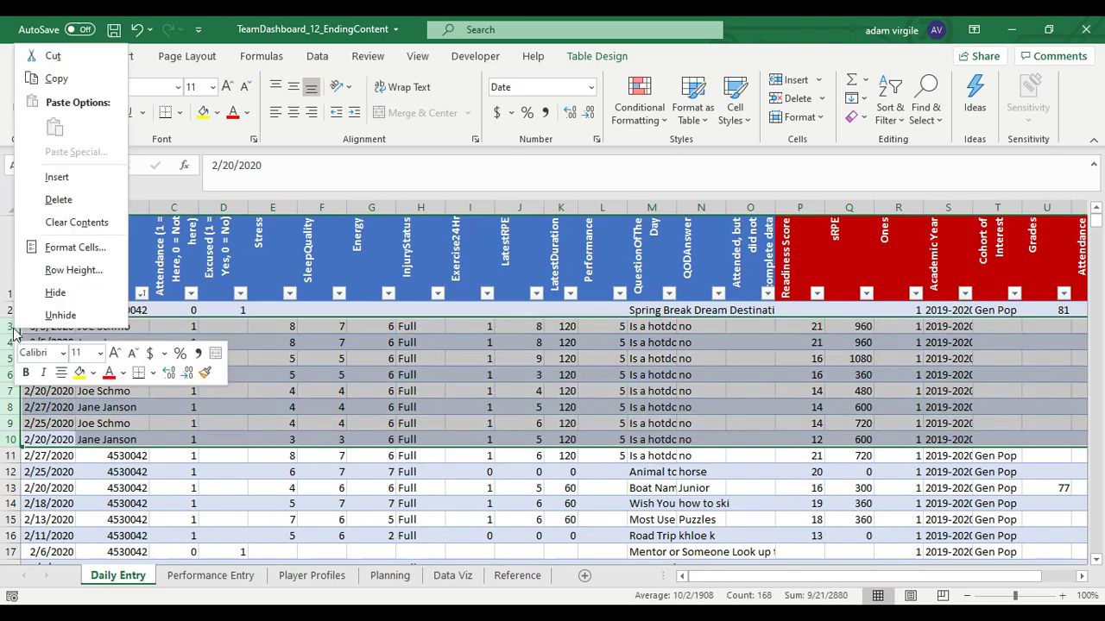
left_click(43, 198)
left_click(190, 406)
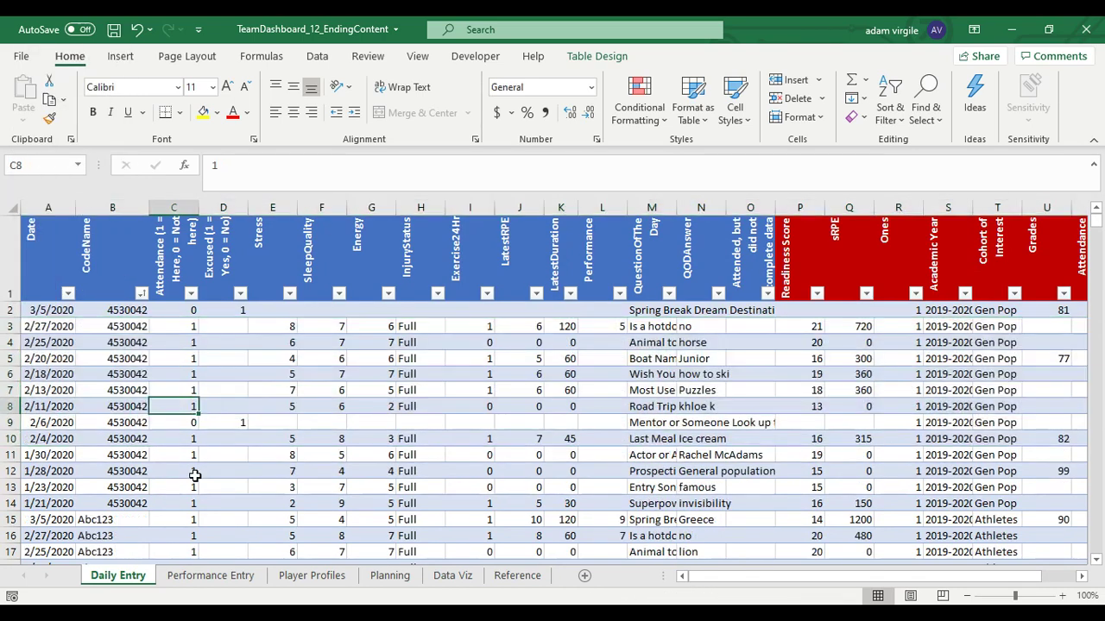
Step: Check the cohort selector on Data Viz against the UNIQUE cohort list in column A of the Reference sheet
left_click(442, 578)
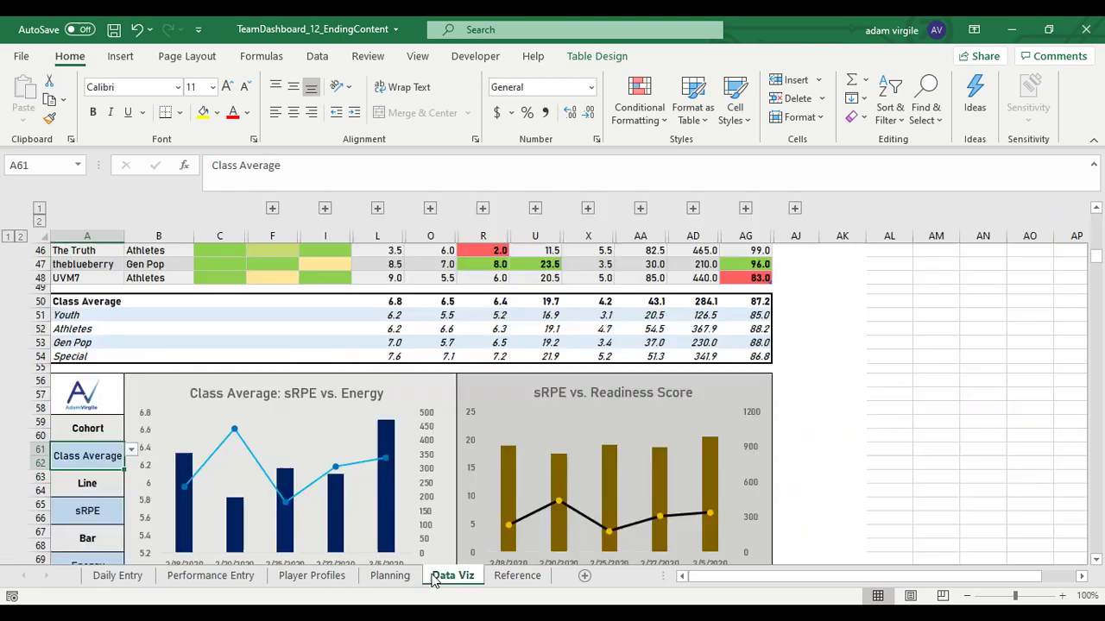
left_click(130, 454)
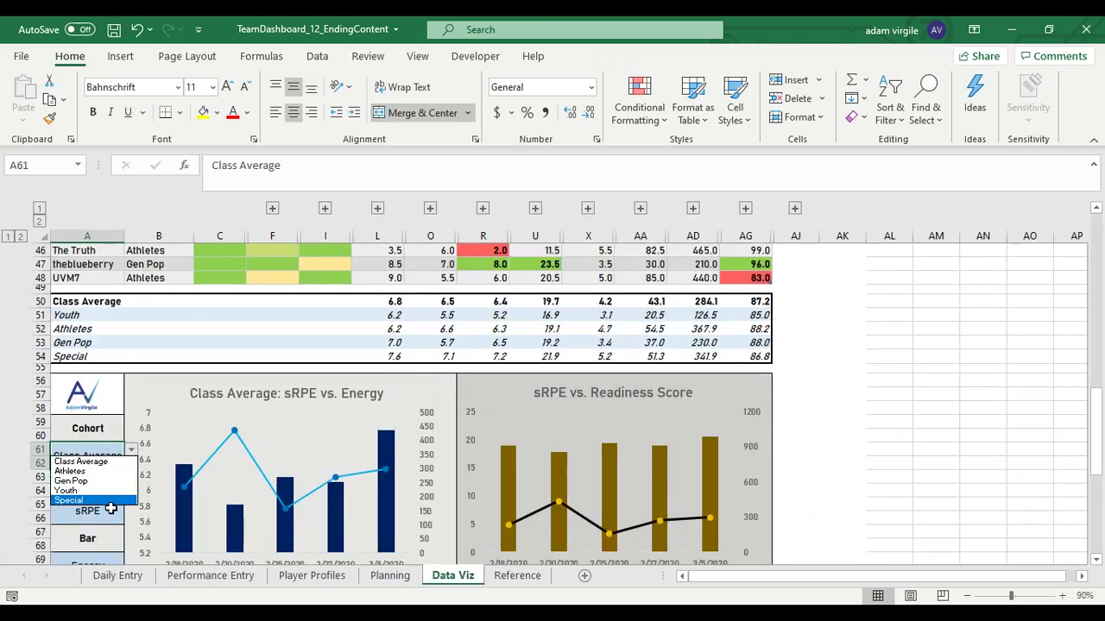
left_click(512, 578)
left_click(106, 435)
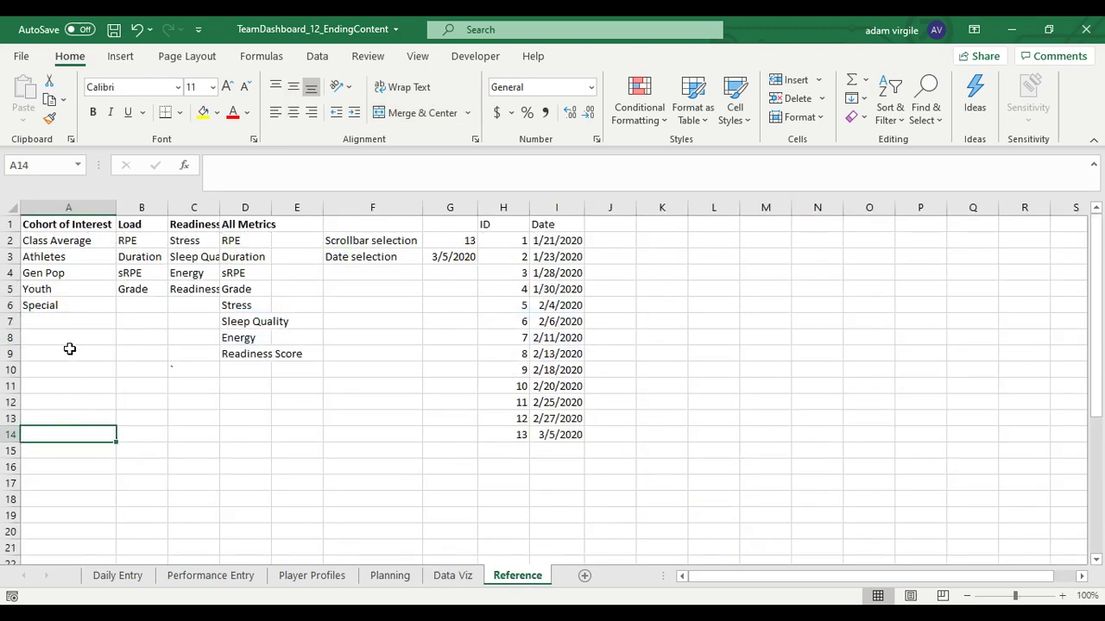
left_click(85, 305)
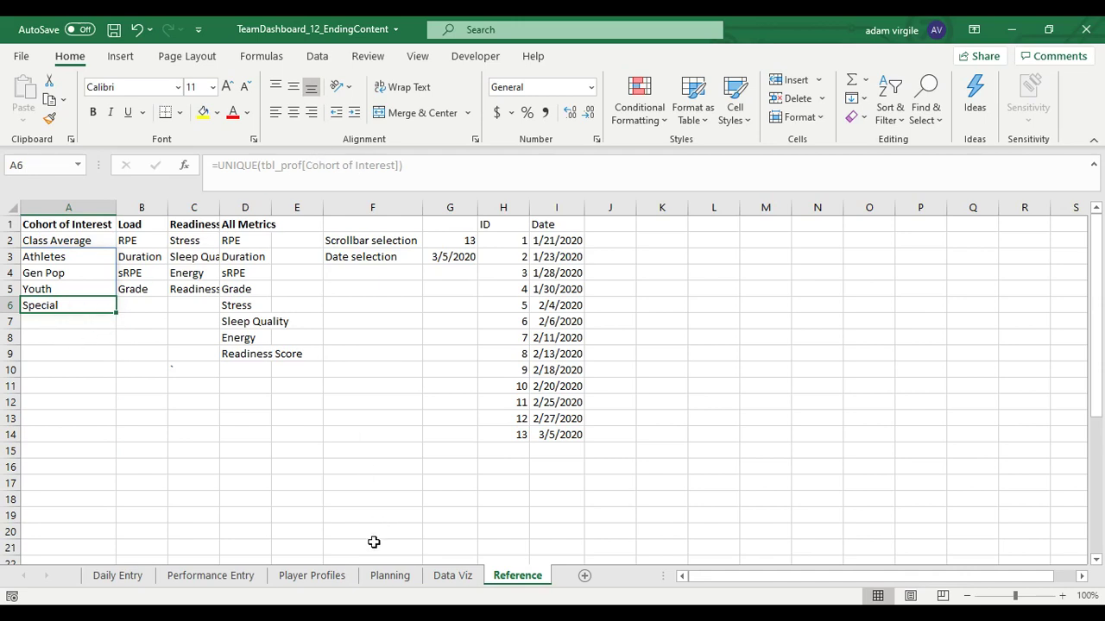
left_click(448, 577)
left_click(132, 451)
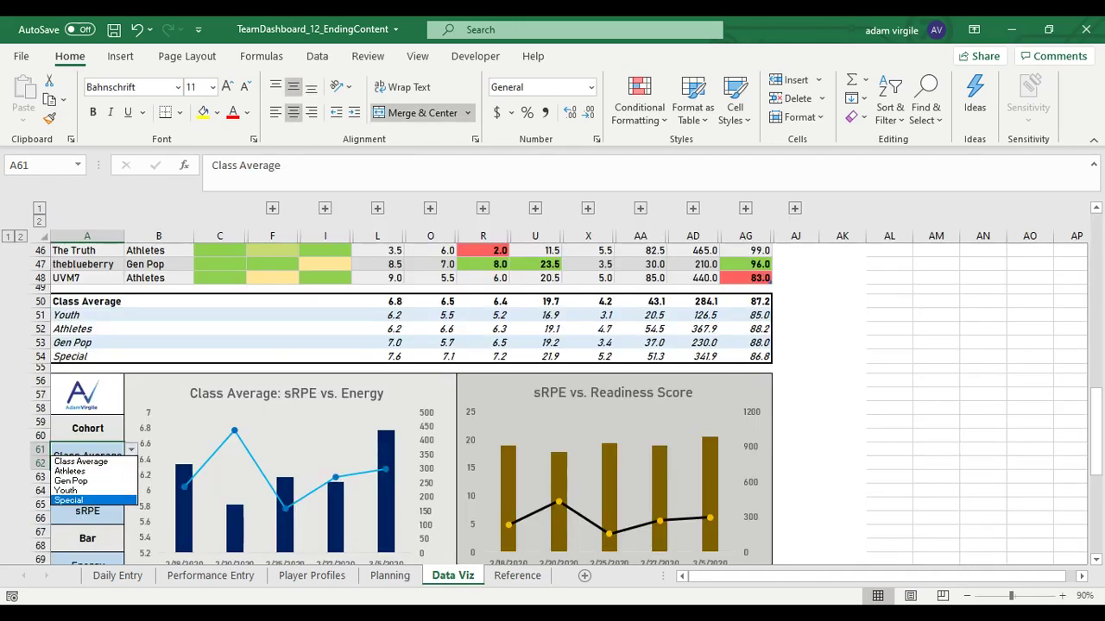
left_click(734, 453)
scroll(806, 470, "up", 2)
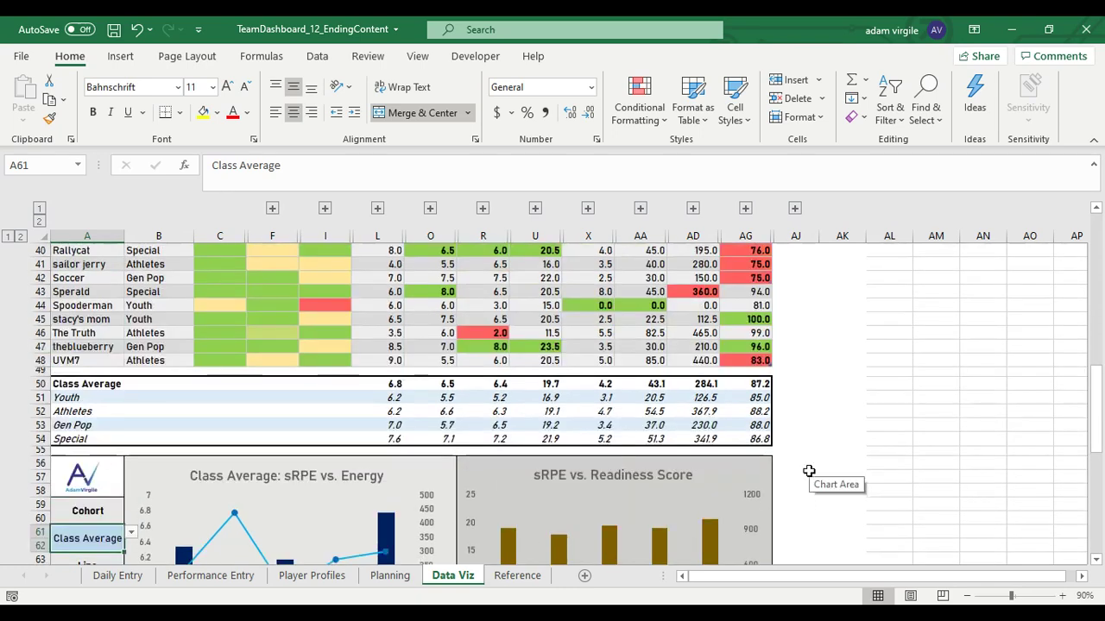
scroll(808, 469, "down", 4)
Step: Test the cohort selector by switching the chart to Youth and back to Class Average
left_click(131, 372)
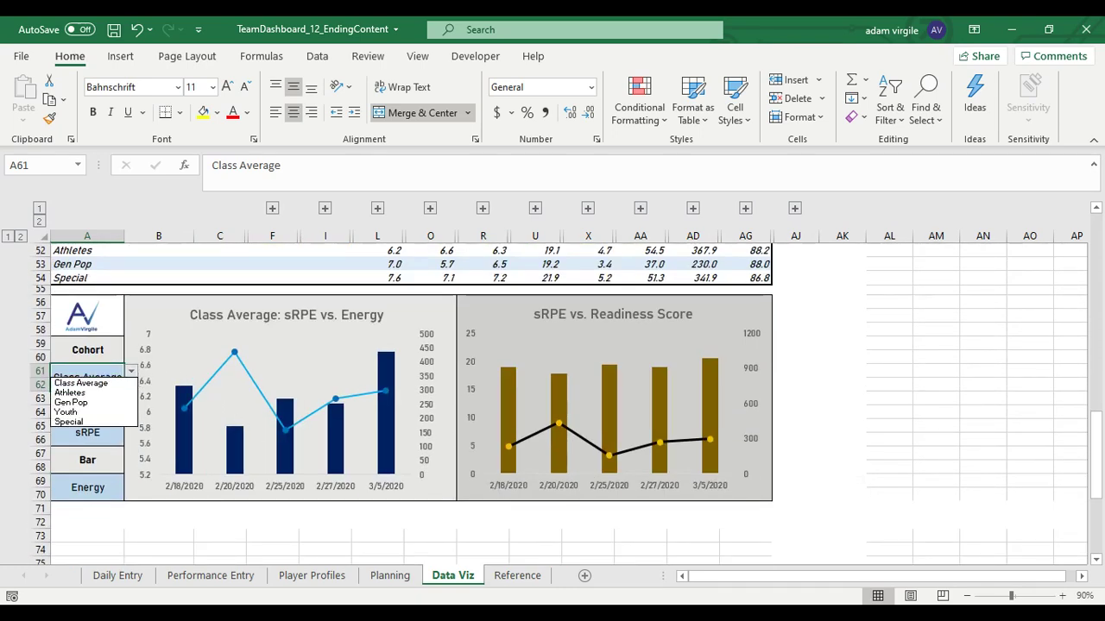
left_click(113, 372)
left_click(130, 382)
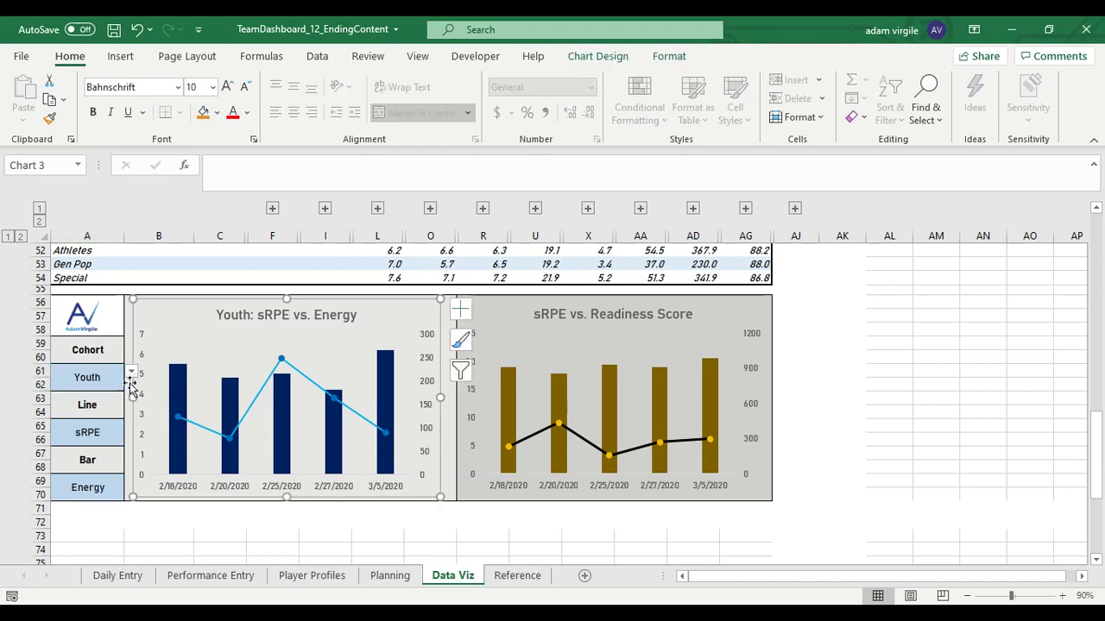
left_click(118, 377)
left_click(131, 371)
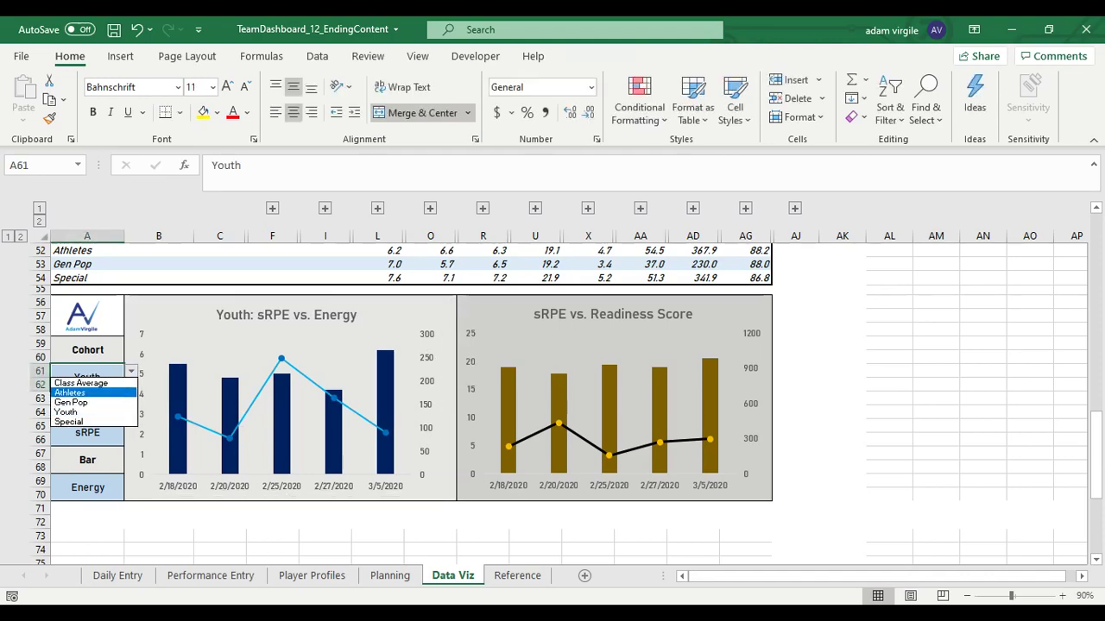
left_click(81, 383)
left_click(873, 318)
scroll(852, 370, "up", 5)
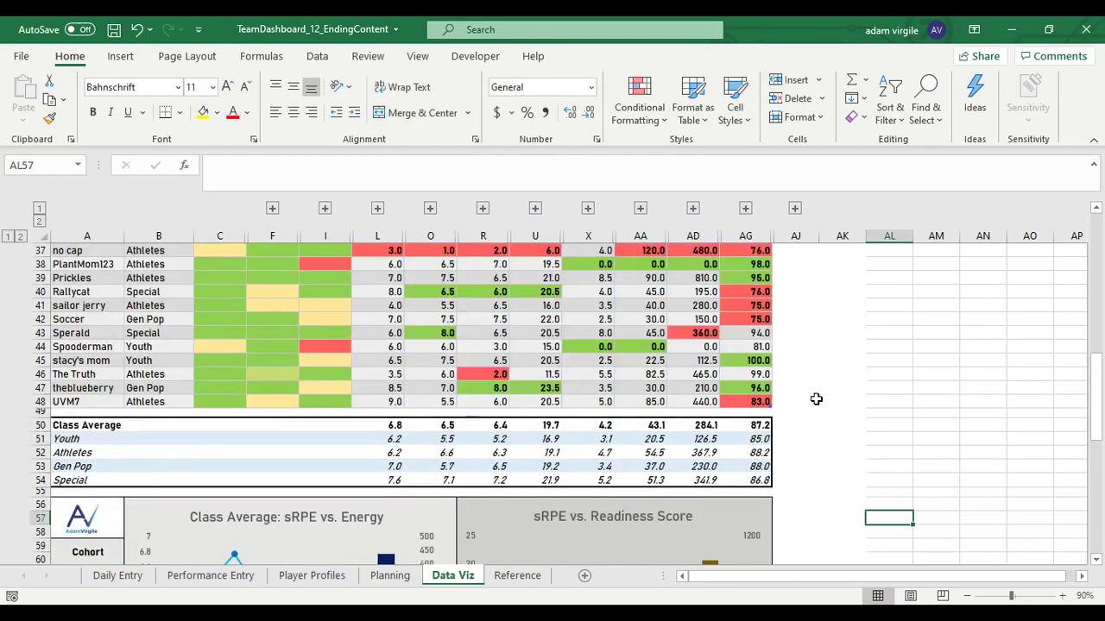
scroll(802, 415, "up", 5)
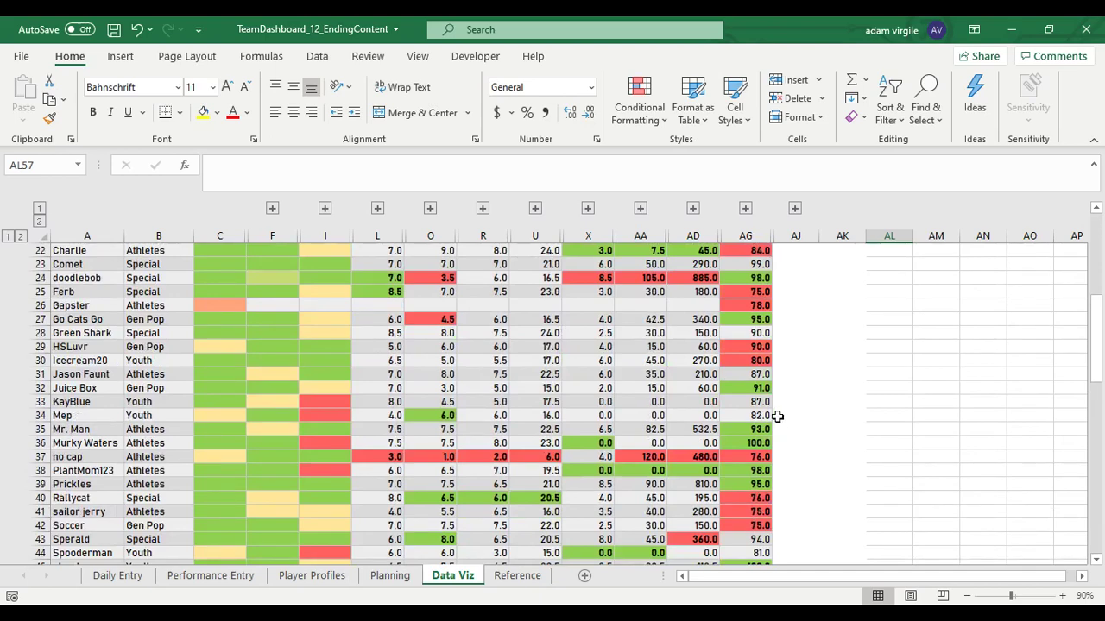
scroll(333, 438, "up", 3)
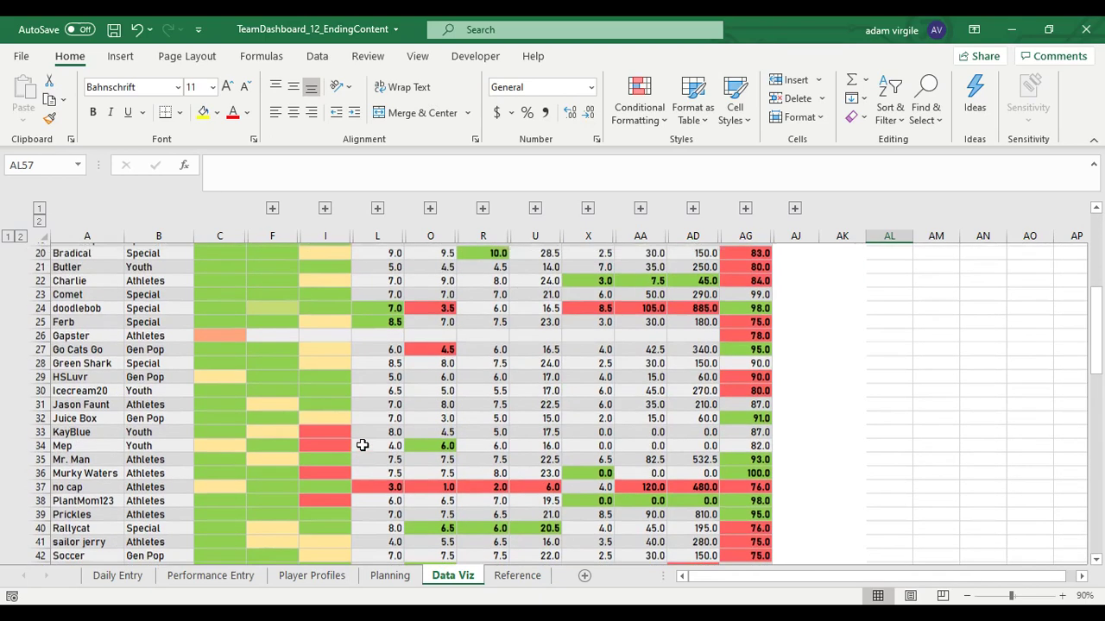
scroll(365, 445, "down", 9)
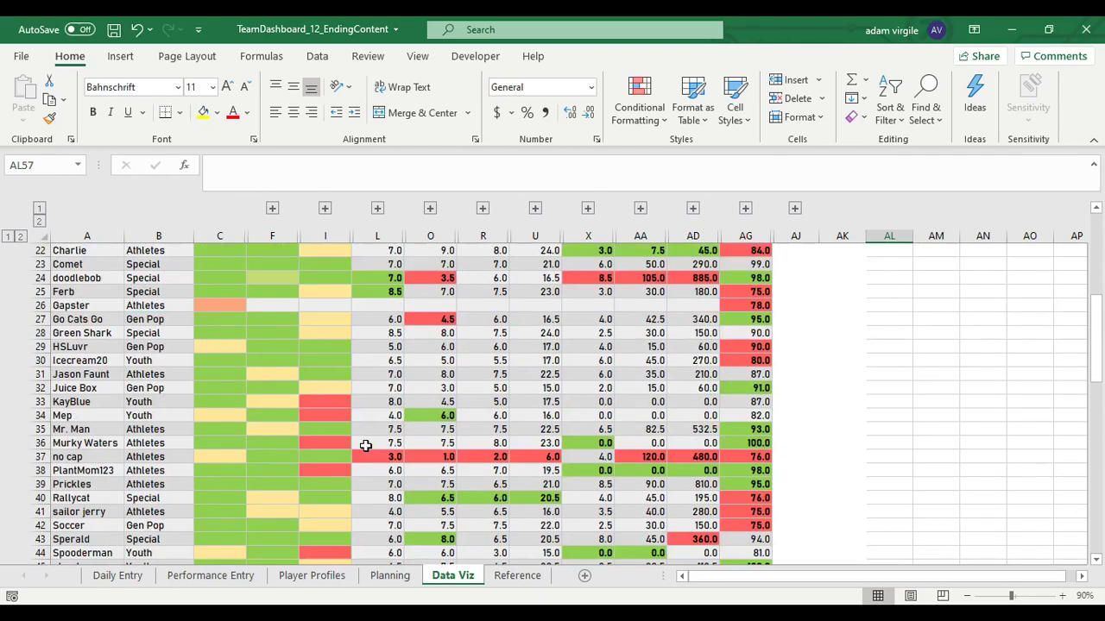